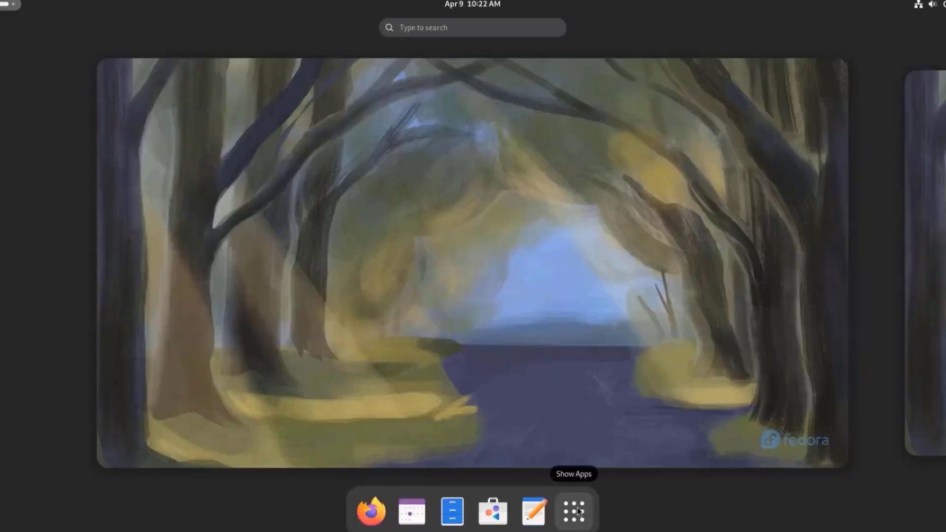
Step: Rearrange the Utilities folder, moving Disk Usage Analyzer to the middle and Logs into the Disks slot
click(578, 510)
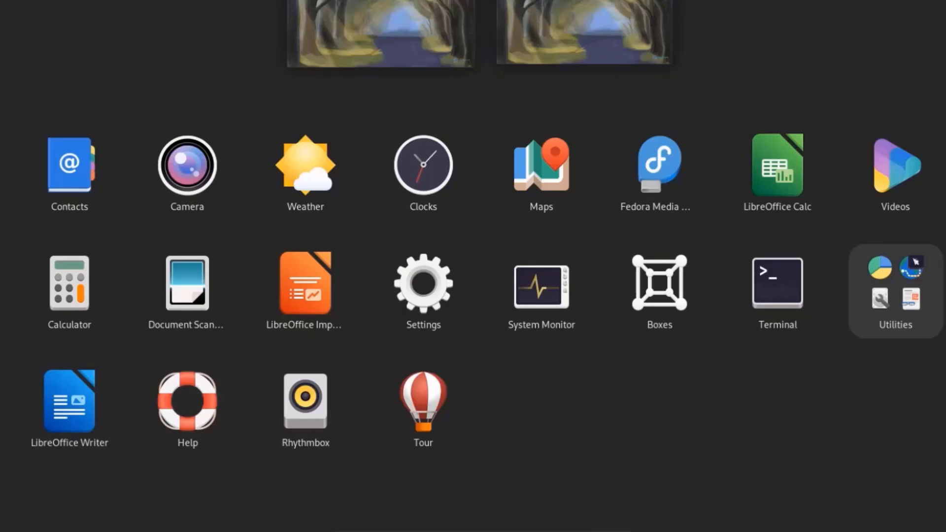
click(893, 285)
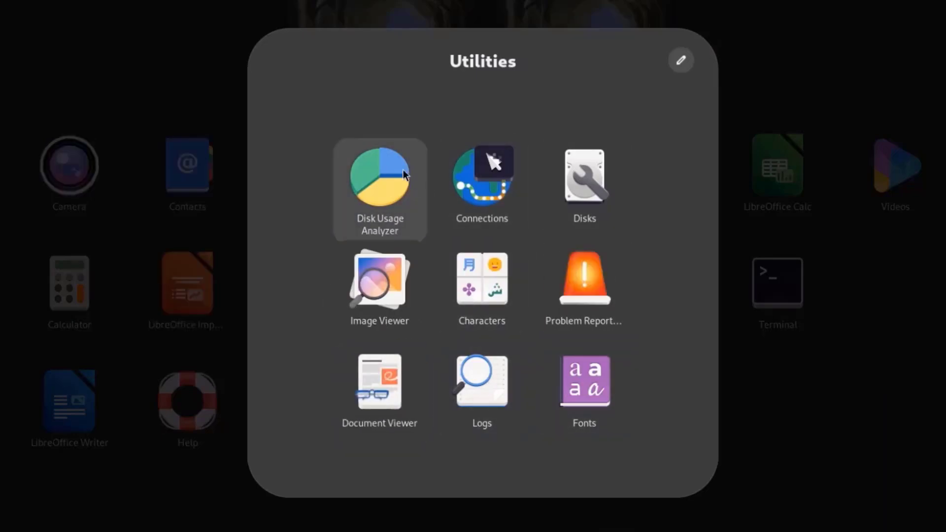
drag(379, 177, 415, 275)
drag(481, 382, 501, 234)
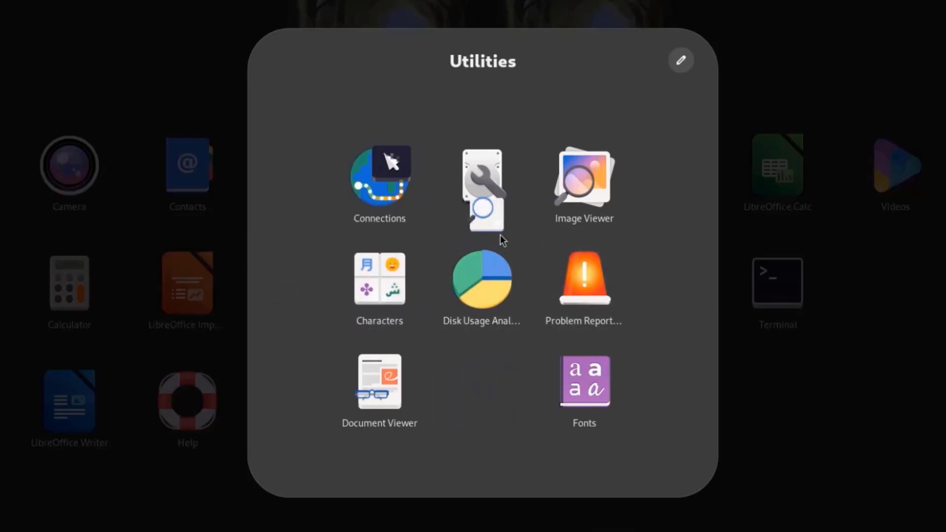
key(Escape)
click(434, 289)
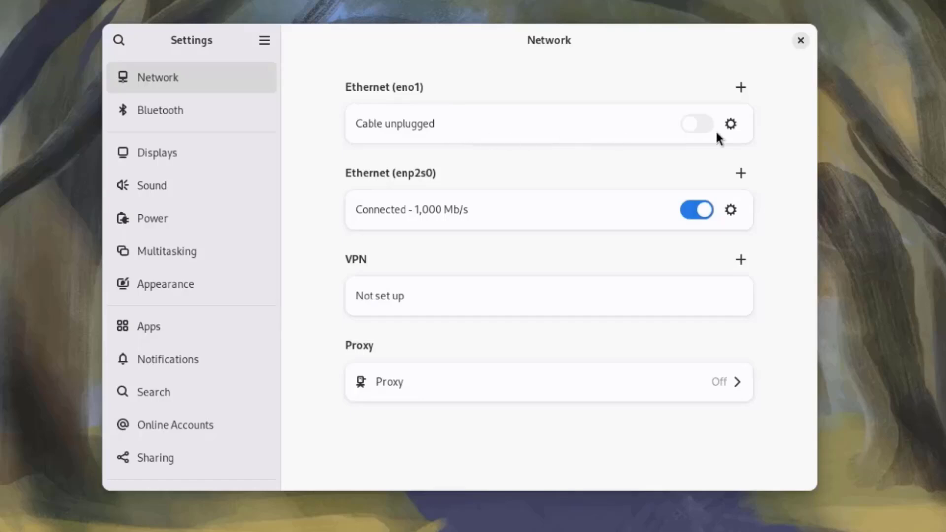
click(741, 87)
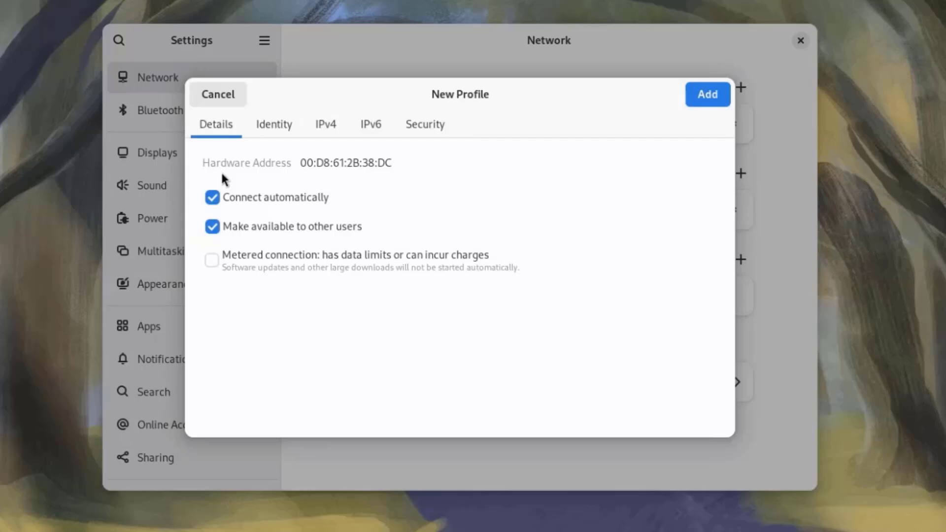
click(265, 122)
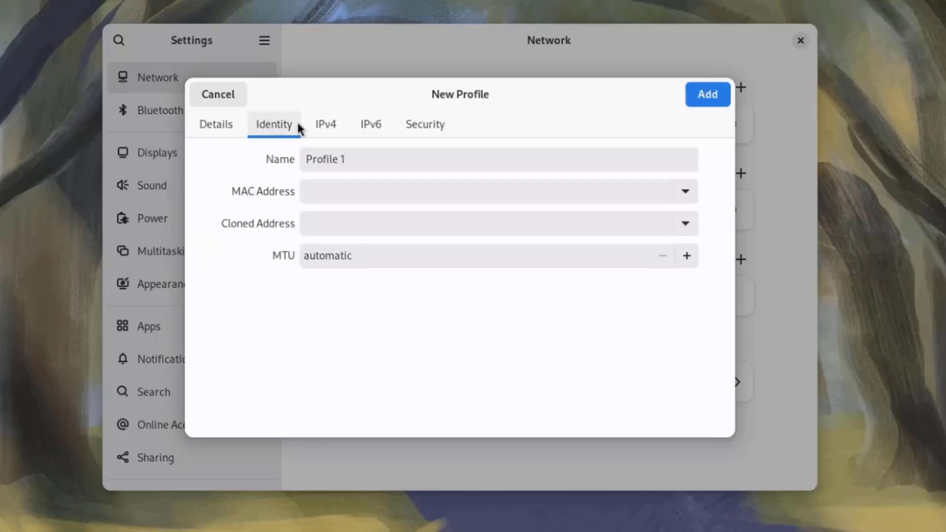
click(324, 126)
click(370, 129)
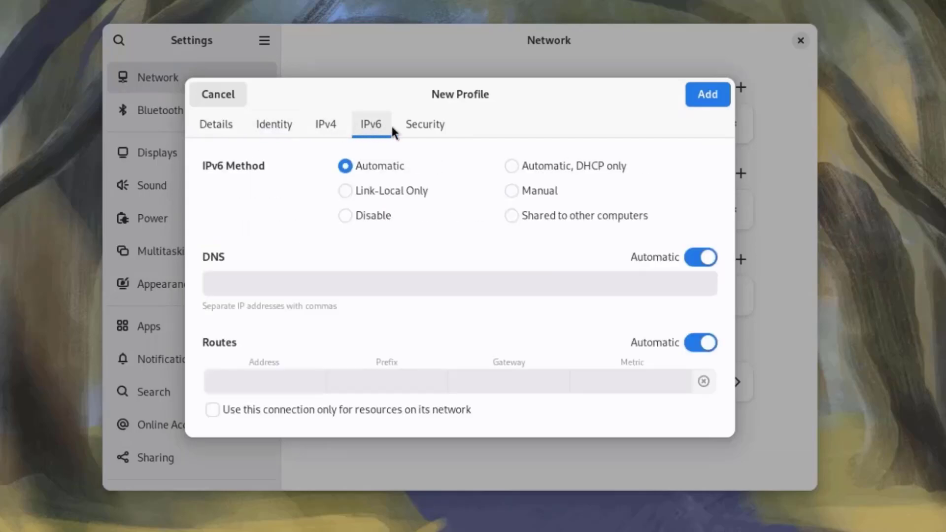
click(428, 126)
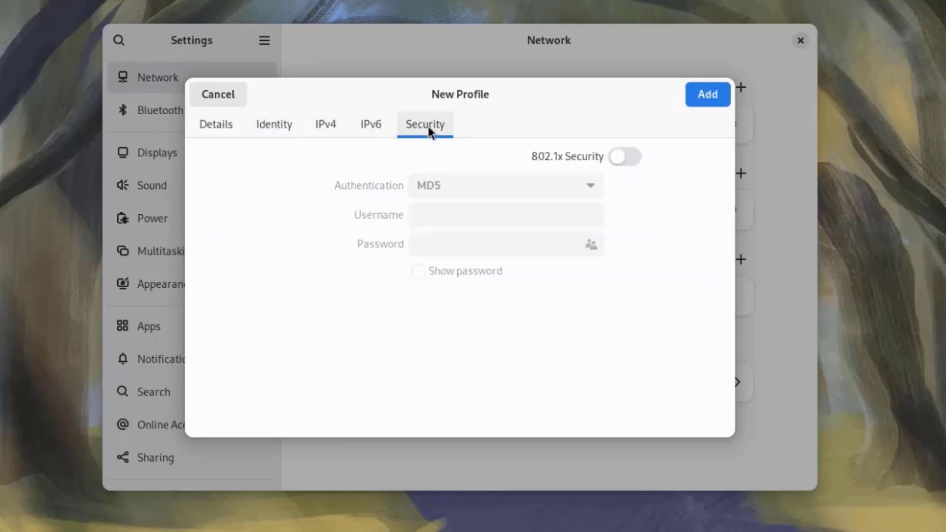
click(221, 124)
click(325, 126)
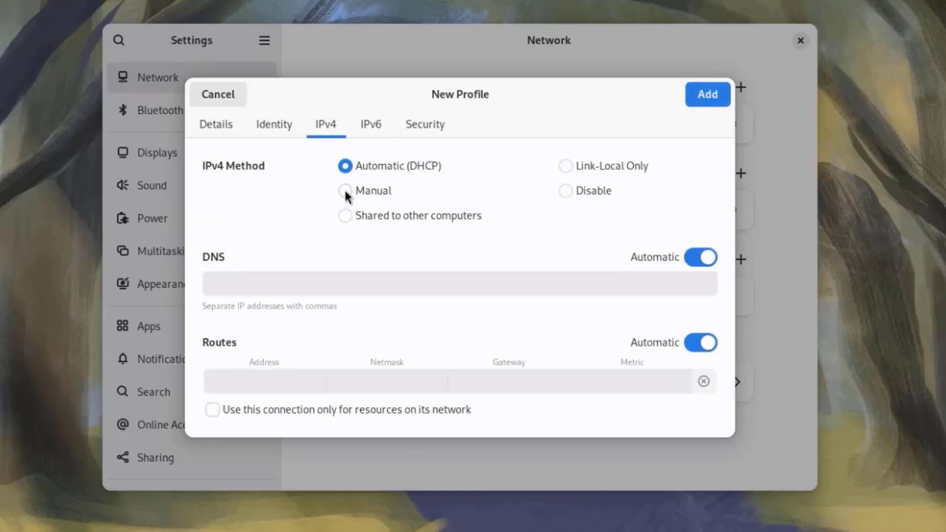
click(345, 191)
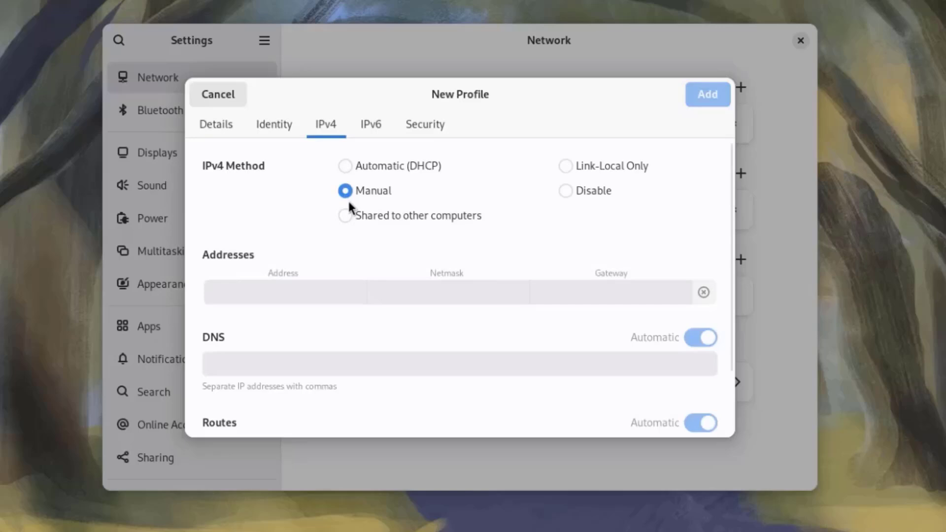
click(297, 286)
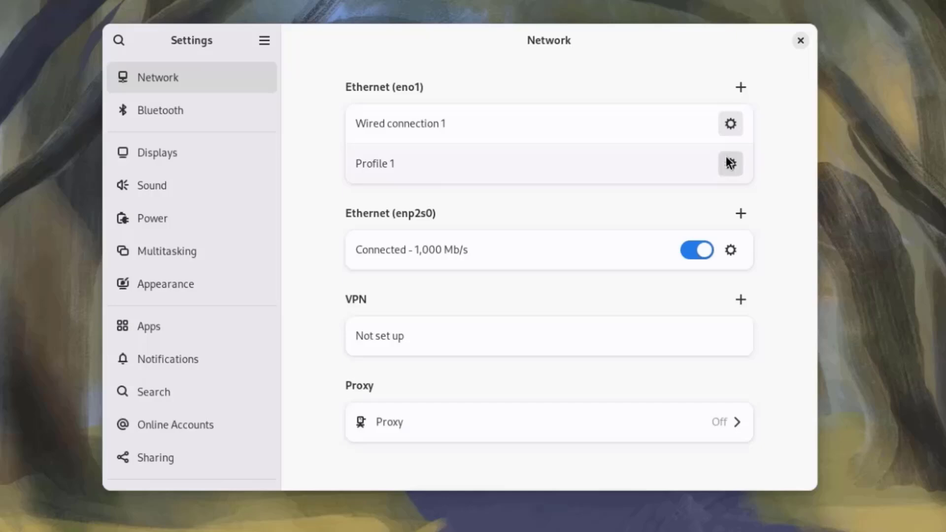
click(730, 162)
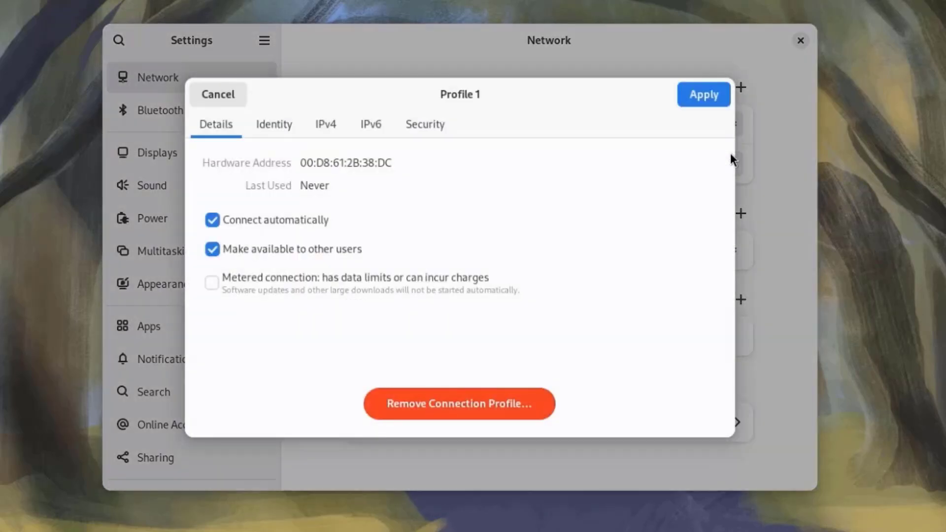
click(531, 394)
click(539, 319)
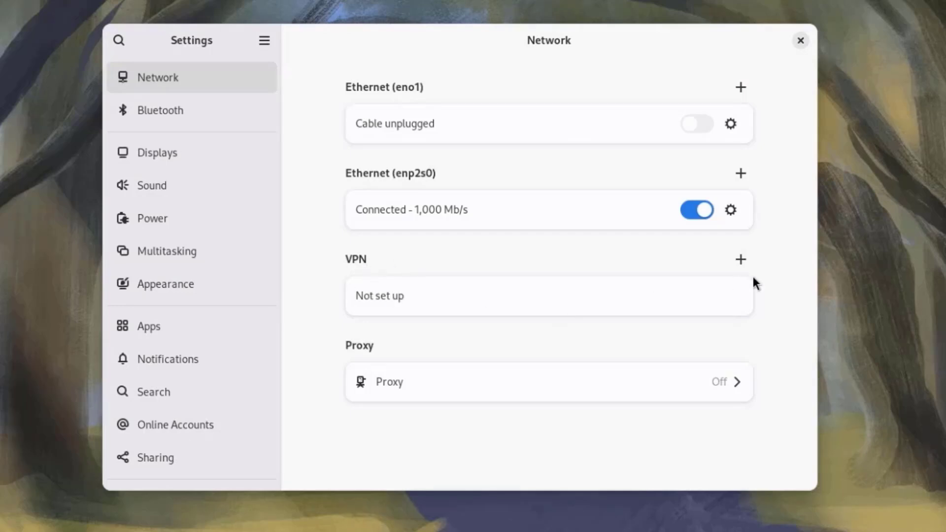
click(740, 261)
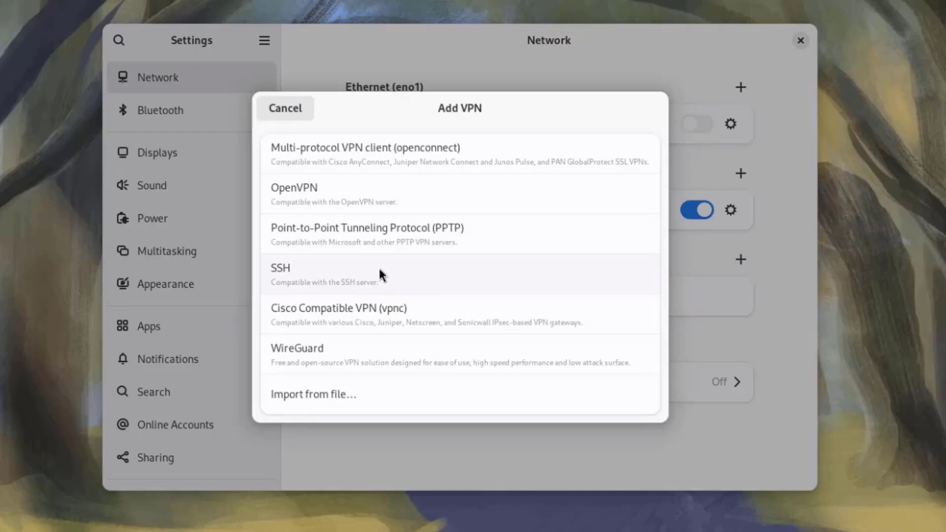
click(347, 151)
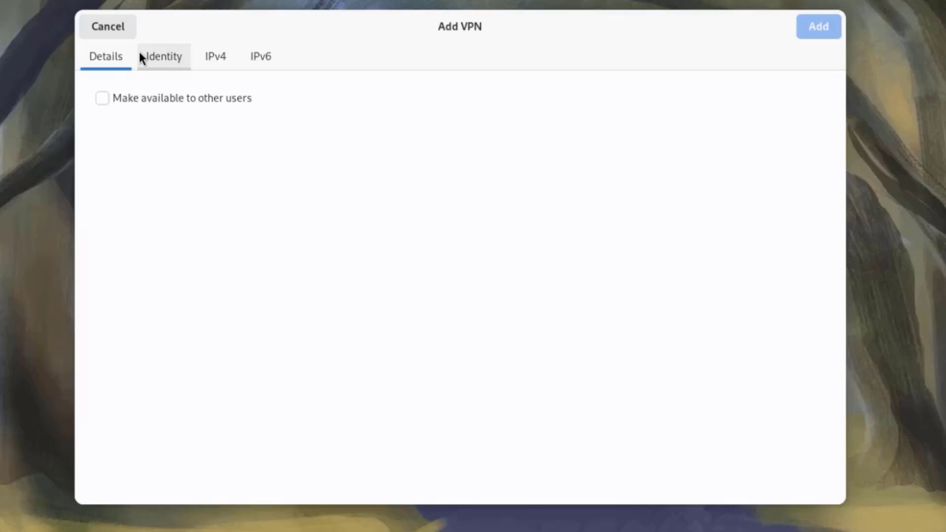
click(148, 57)
click(210, 57)
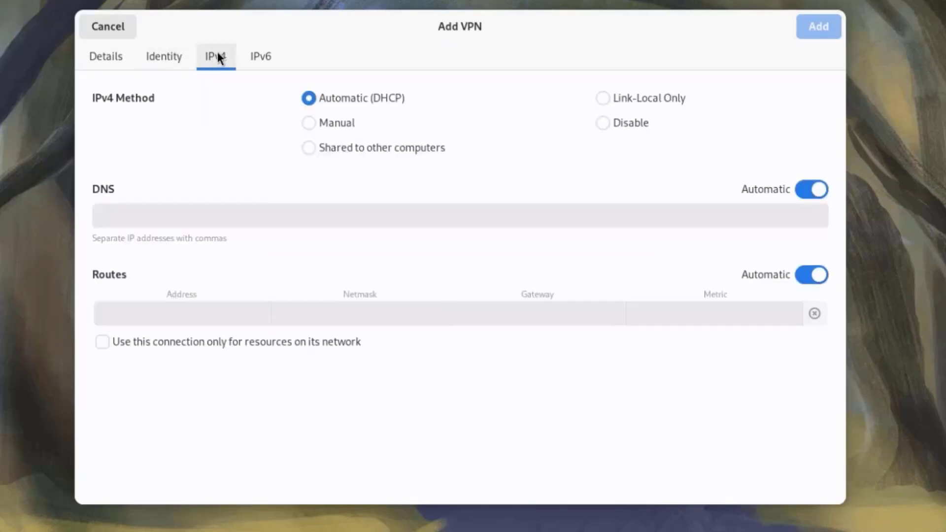
click(262, 57)
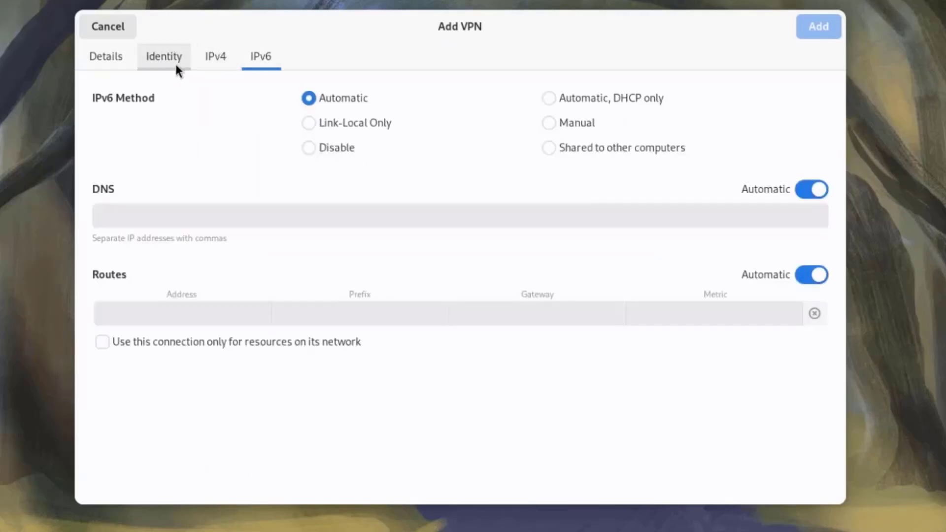
click(212, 56)
click(99, 60)
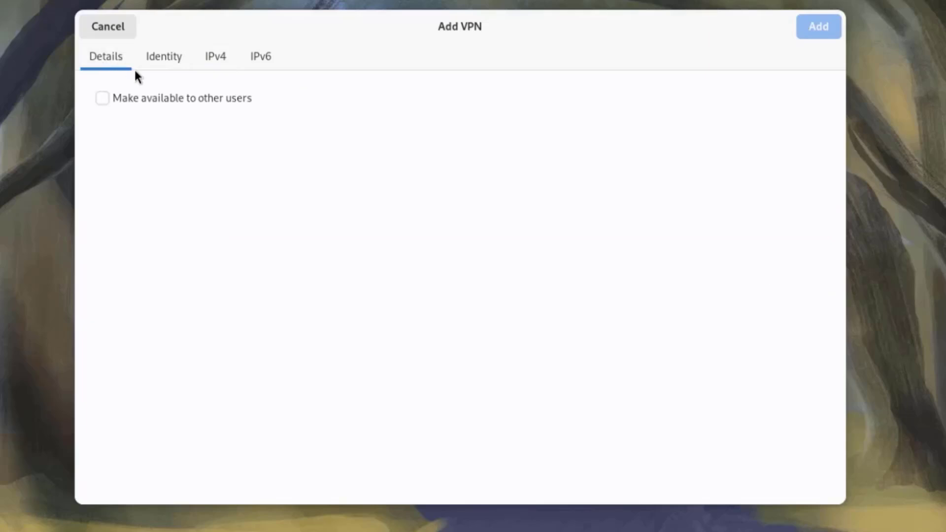
key(Escape)
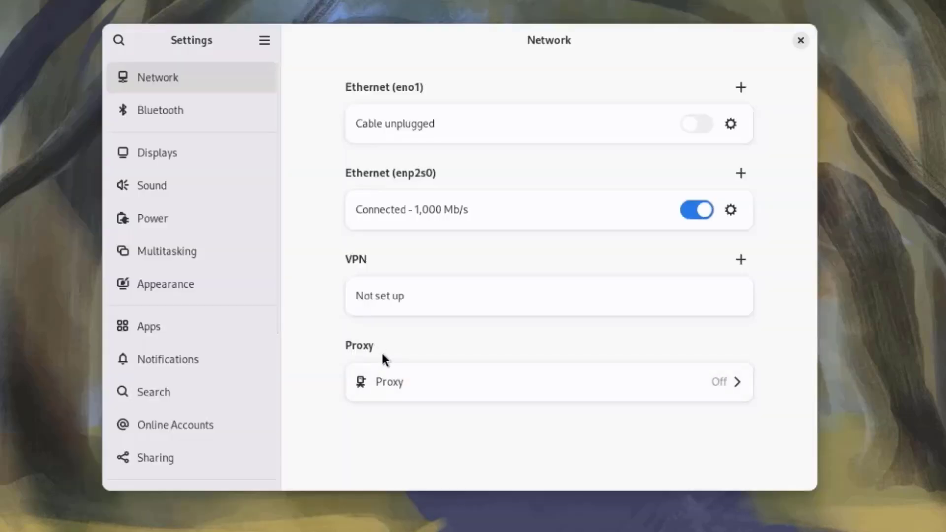
Step: Turn on the network proxy, discarding a trial Manual setup so it stays Automatic
click(471, 382)
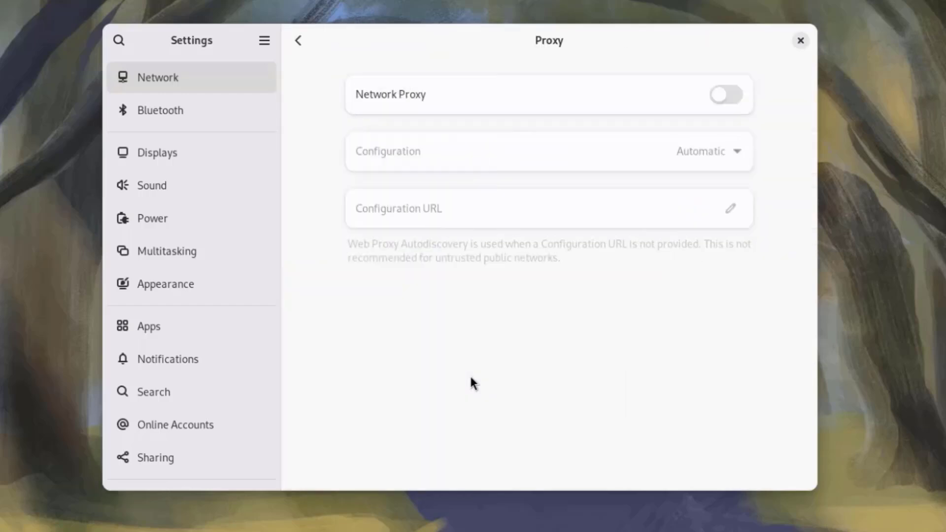
click(731, 97)
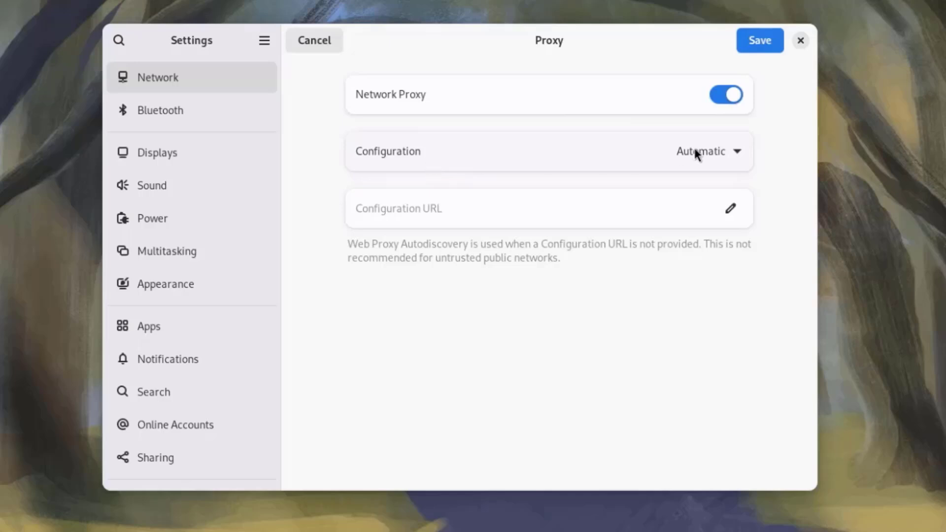
click(720, 151)
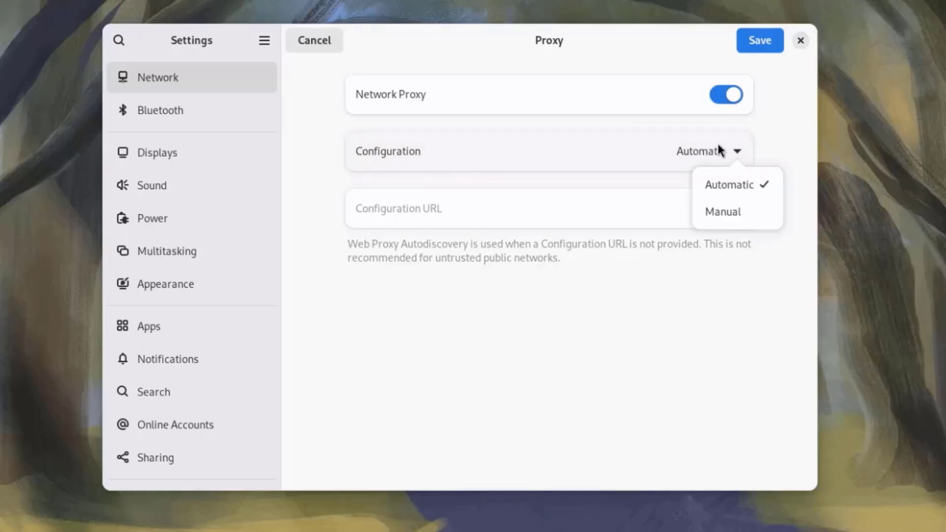
click(720, 210)
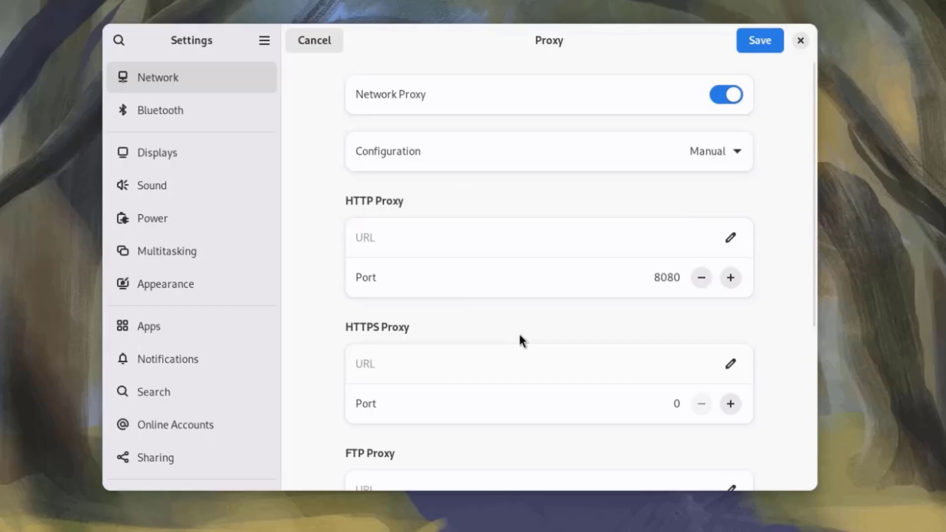
scroll(514, 332, down, 3)
scroll(523, 367, down, 2)
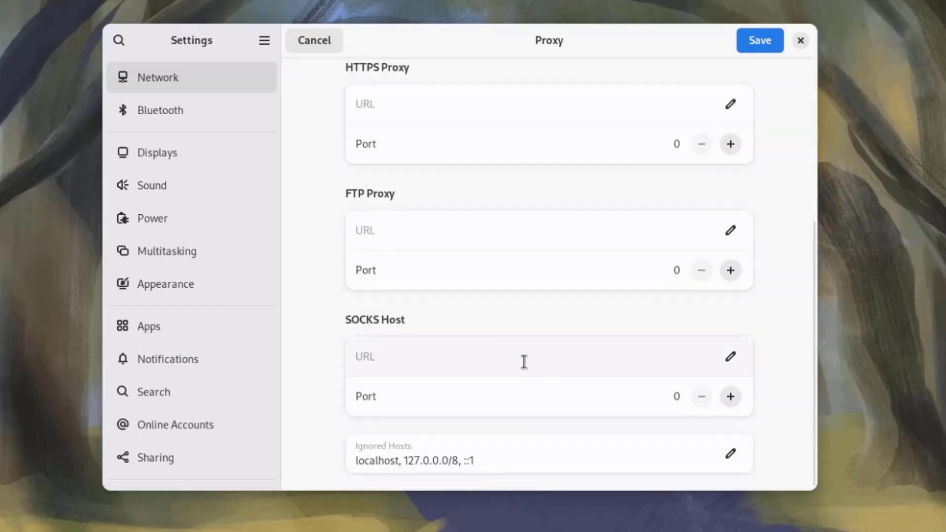
scroll(530, 347, up, 5)
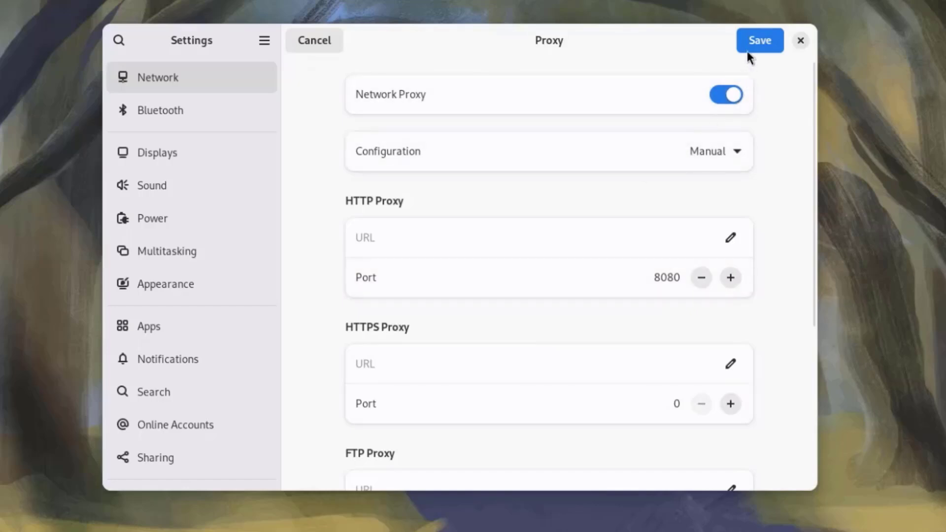
click(311, 41)
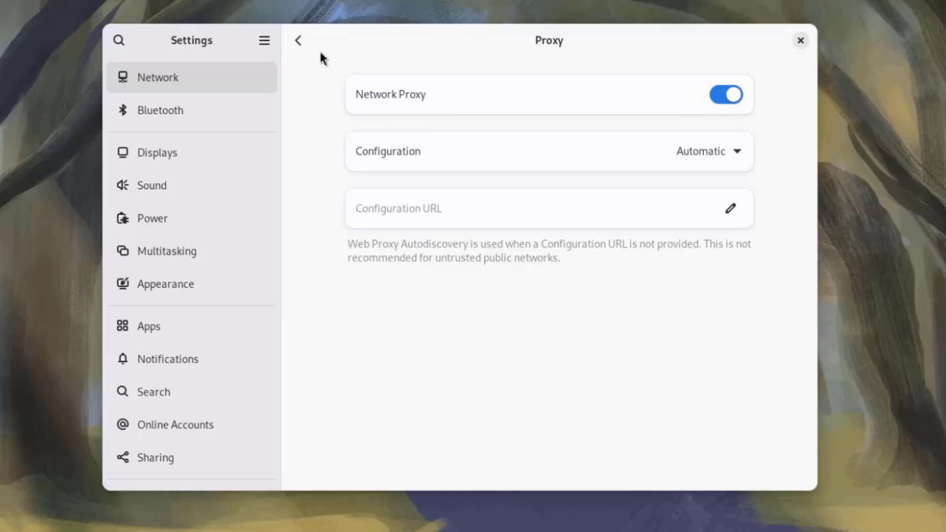
click(298, 41)
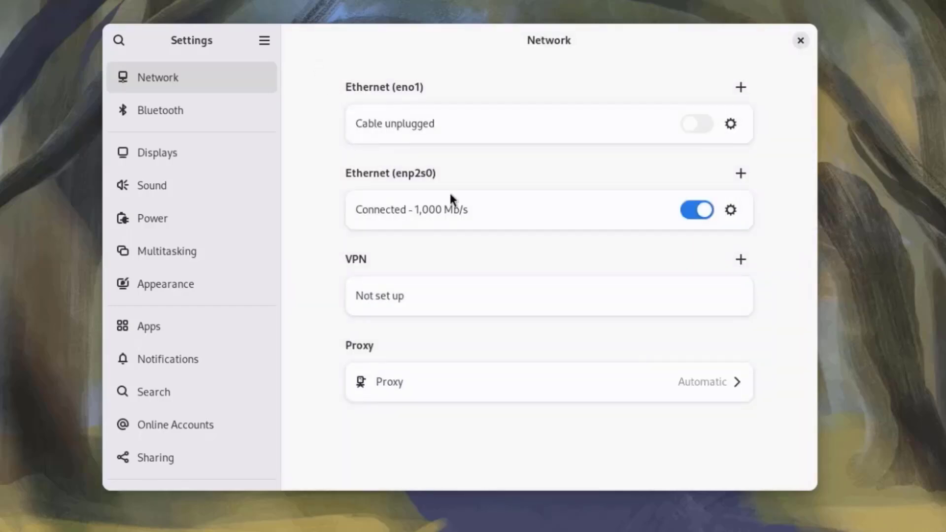
Step: In Displays, keep 1920 × 1080 resolution and 100% scale after briefly trying 200%
click(176, 110)
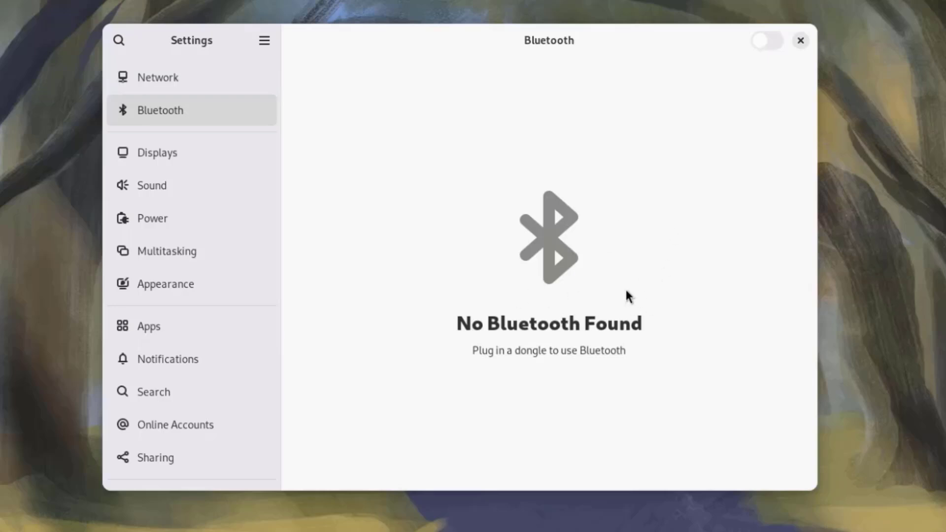
click(175, 157)
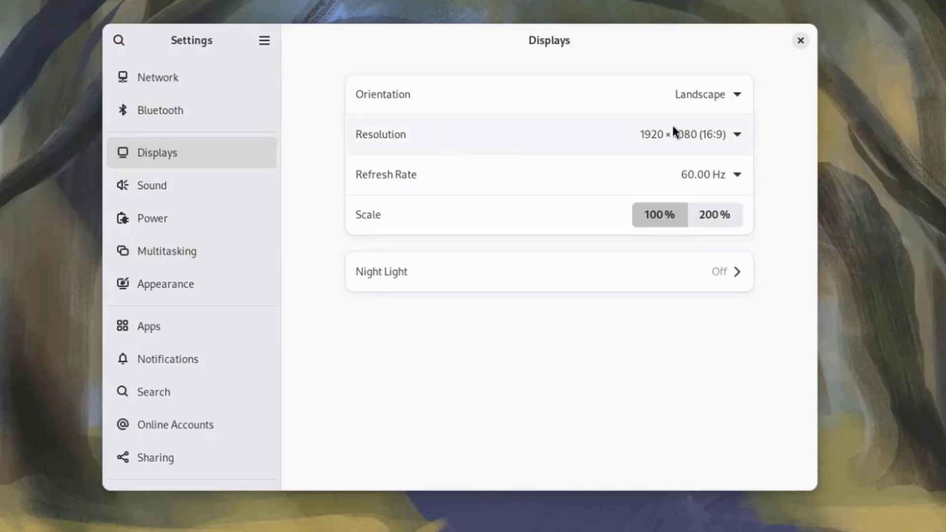
click(699, 131)
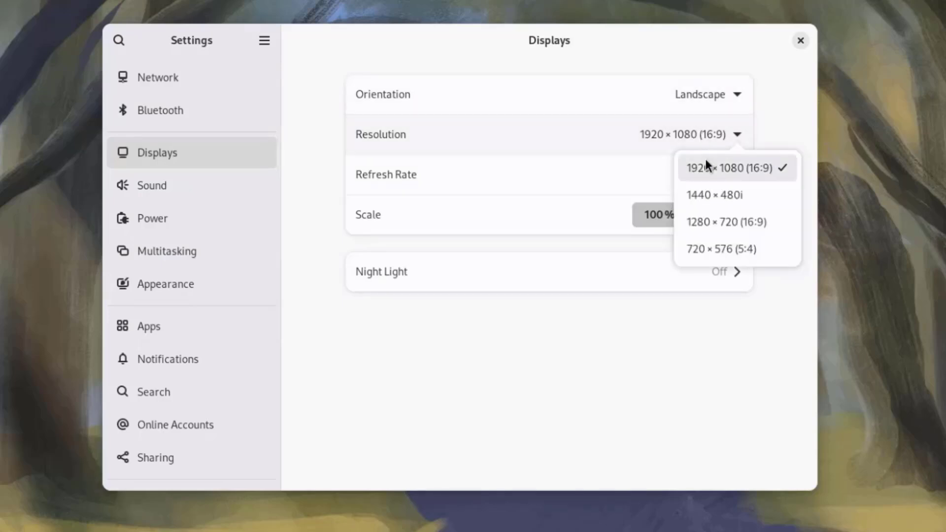
click(597, 145)
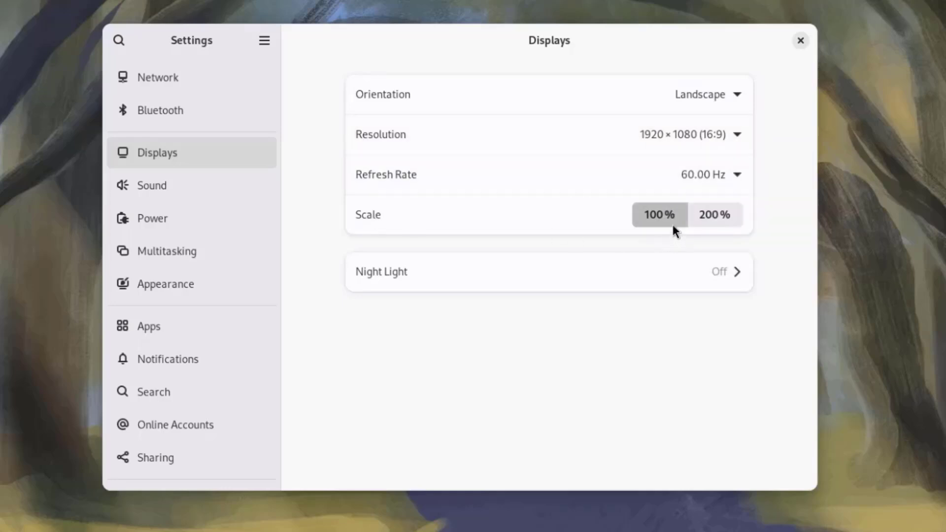
click(708, 219)
click(657, 215)
Step: Give Night Light a manual schedule, switch it off, and return to Displays
click(659, 277)
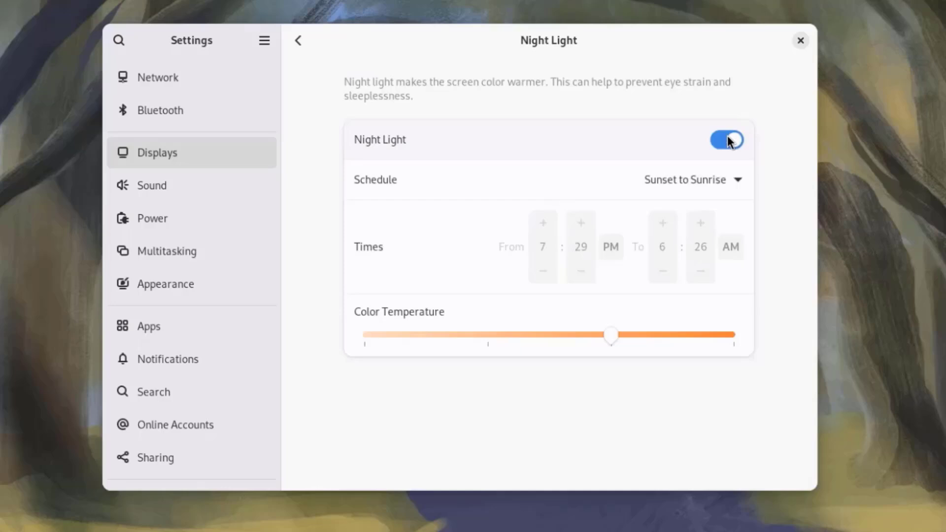
click(655, 182)
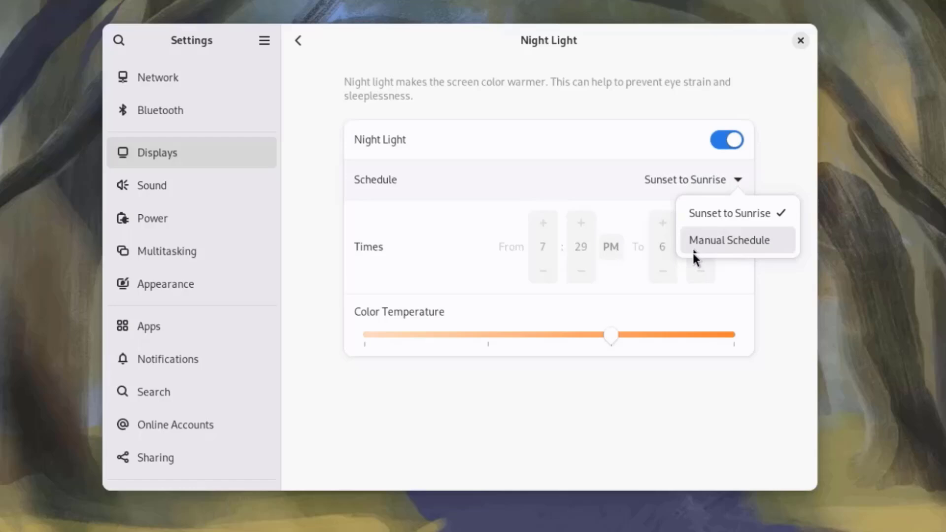
click(696, 236)
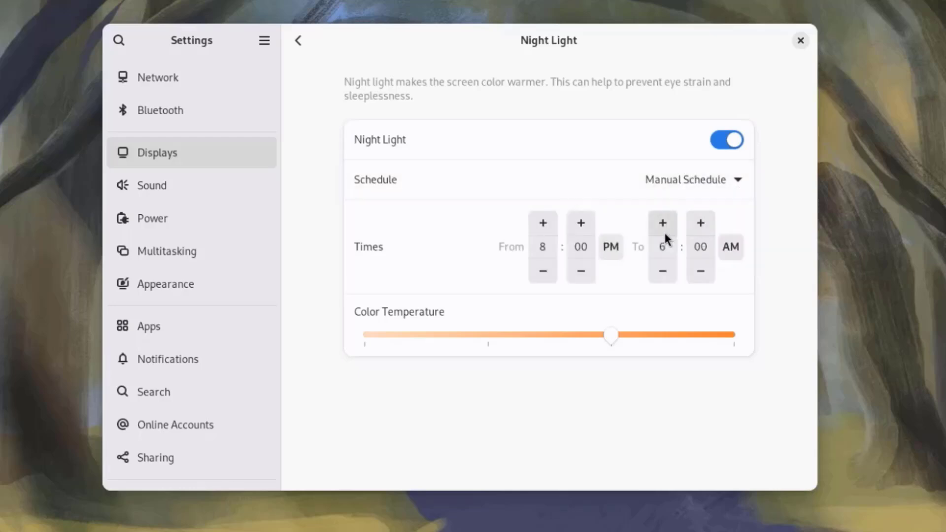
click(725, 139)
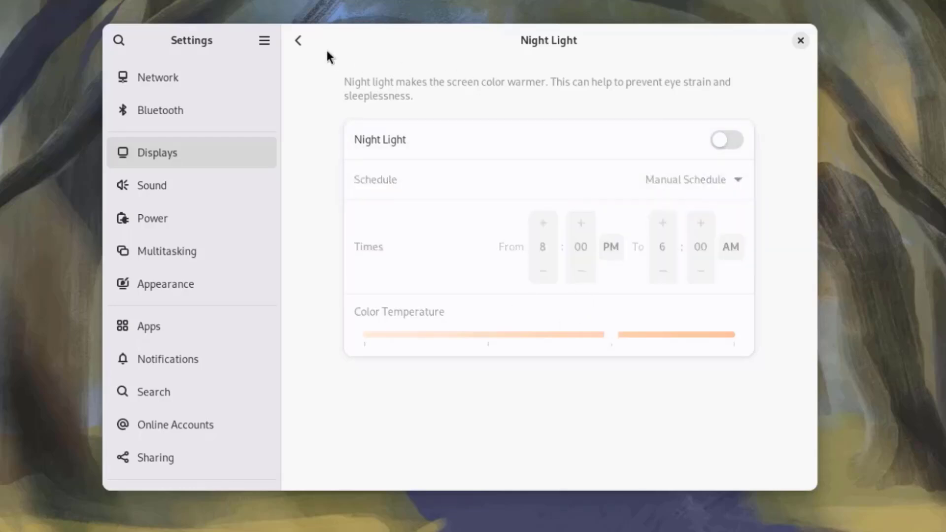
click(299, 42)
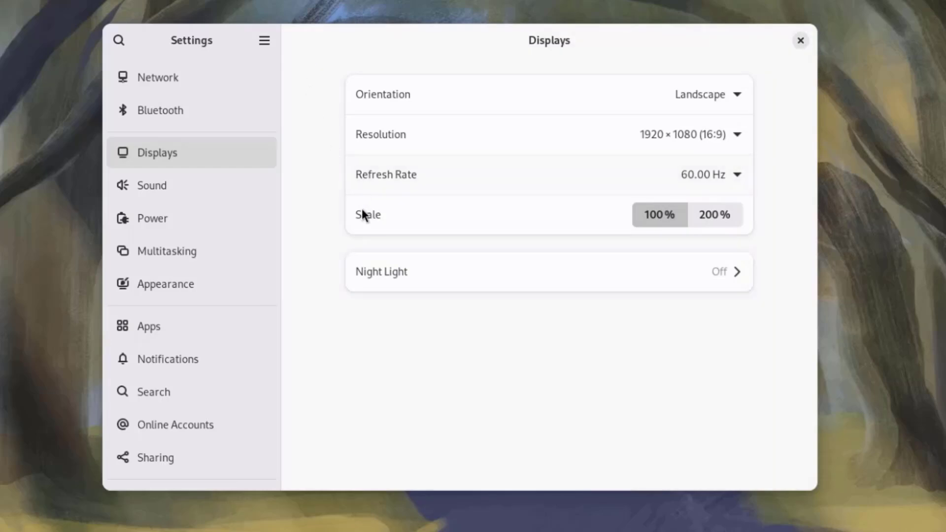
Step: Keep HDMI / DisplayPort as the Sound output, test the left speaker, and check volume levels
click(185, 189)
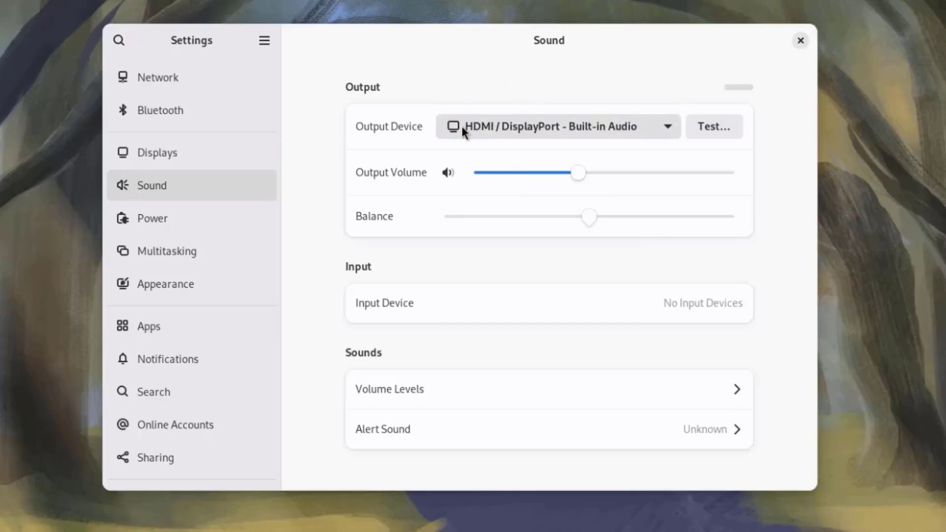
click(505, 129)
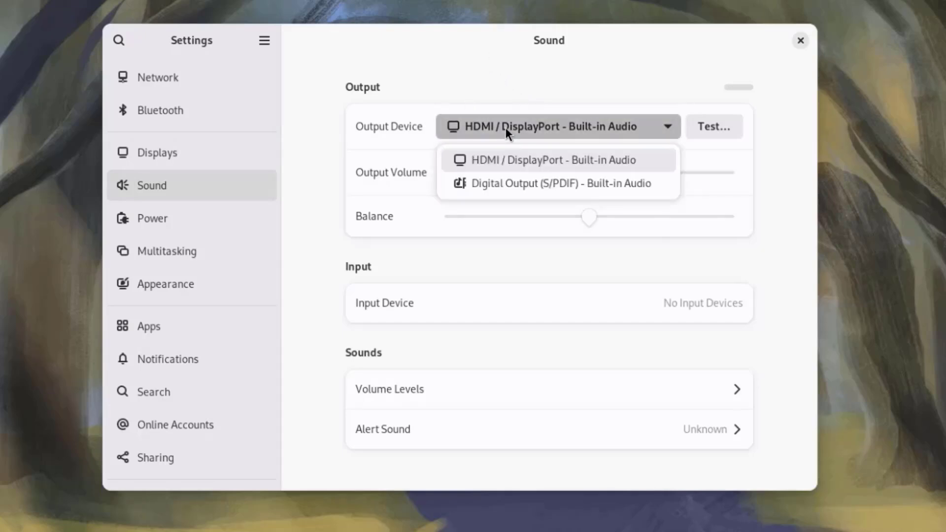
click(505, 127)
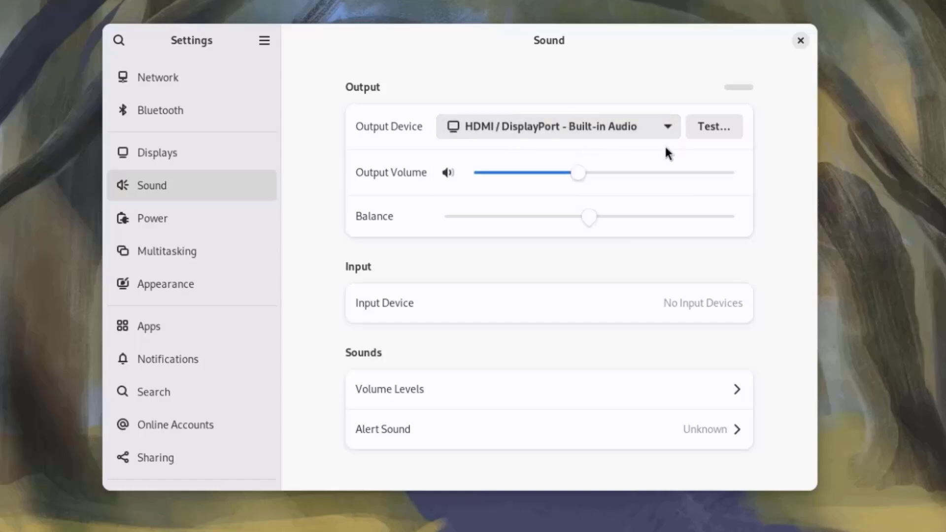
click(726, 126)
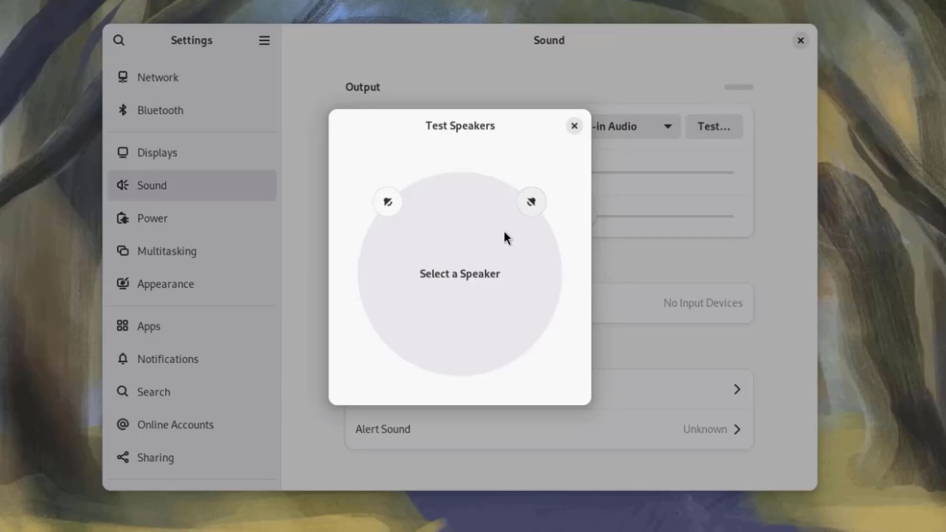
click(386, 203)
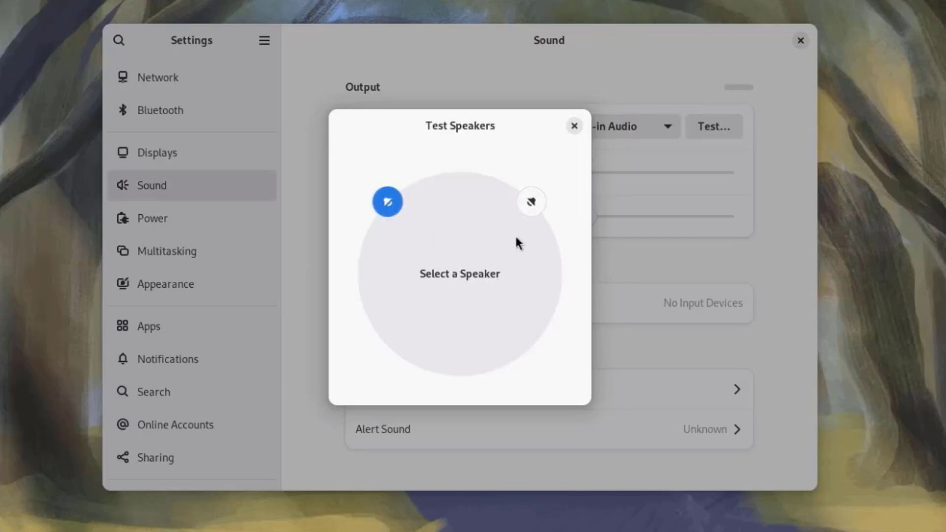
click(573, 127)
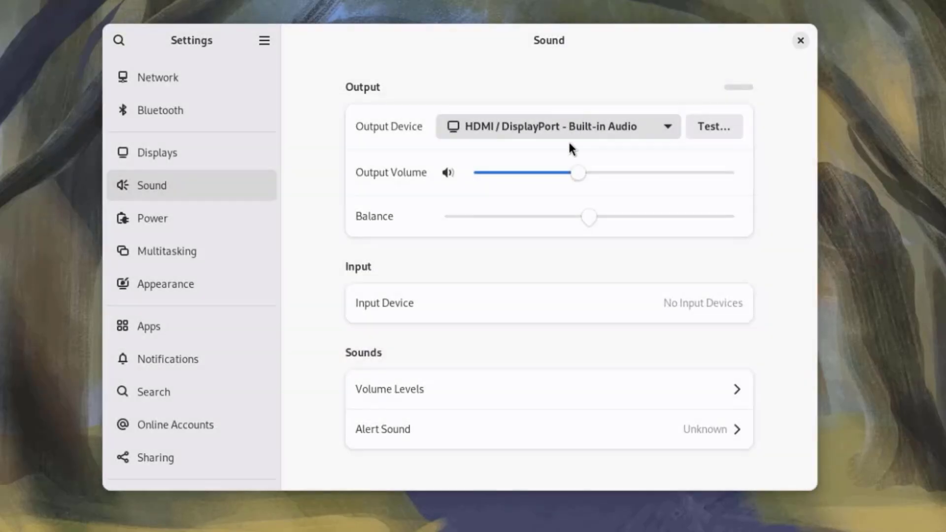
click(395, 388)
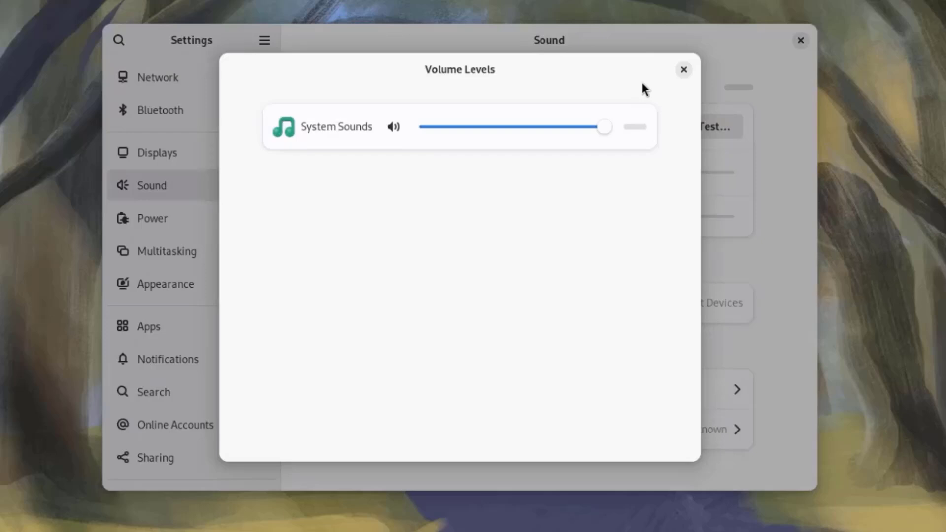
click(682, 70)
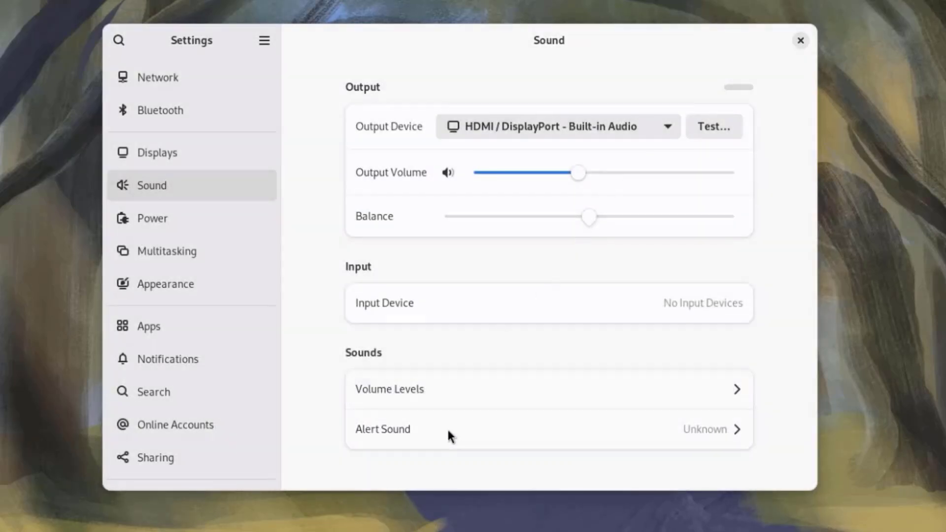
Step: Audition the Hum, Swing and String alert sounds, then choose Click
click(559, 429)
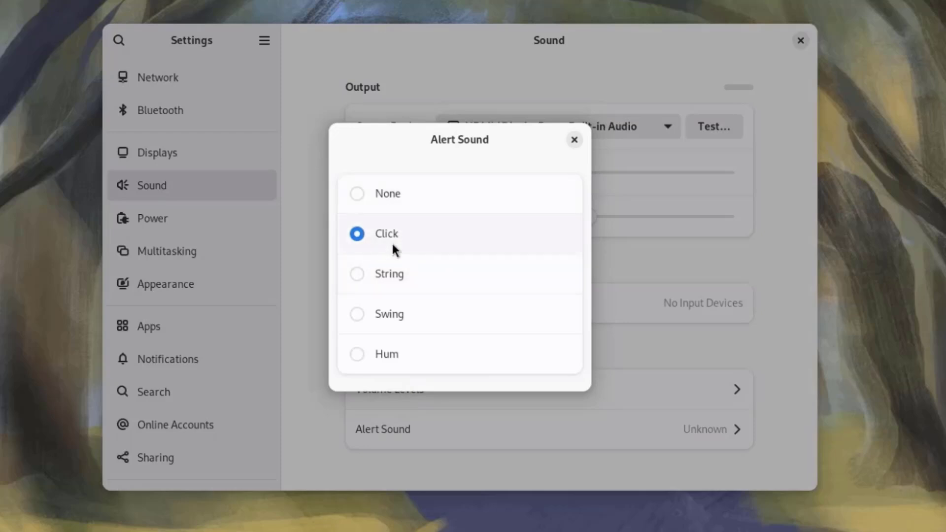
click(370, 365)
click(355, 318)
click(353, 284)
click(356, 234)
click(574, 139)
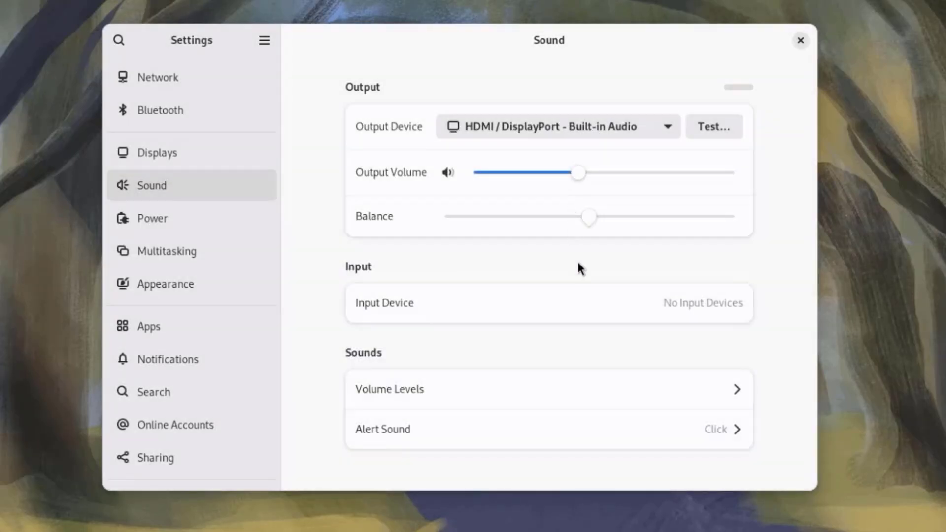
Step: On the Power page, try Performance and Power Saver modes, ending on Balanced
click(169, 220)
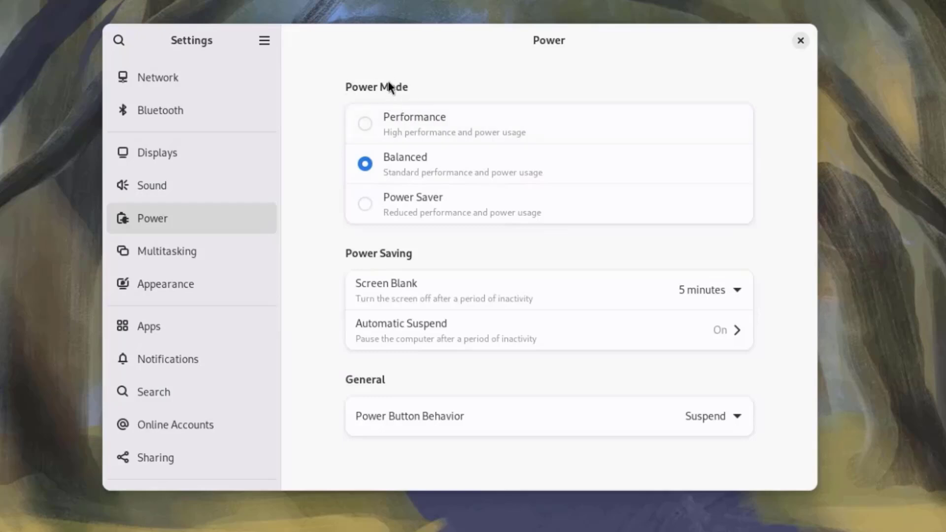
click(363, 124)
click(378, 166)
click(375, 205)
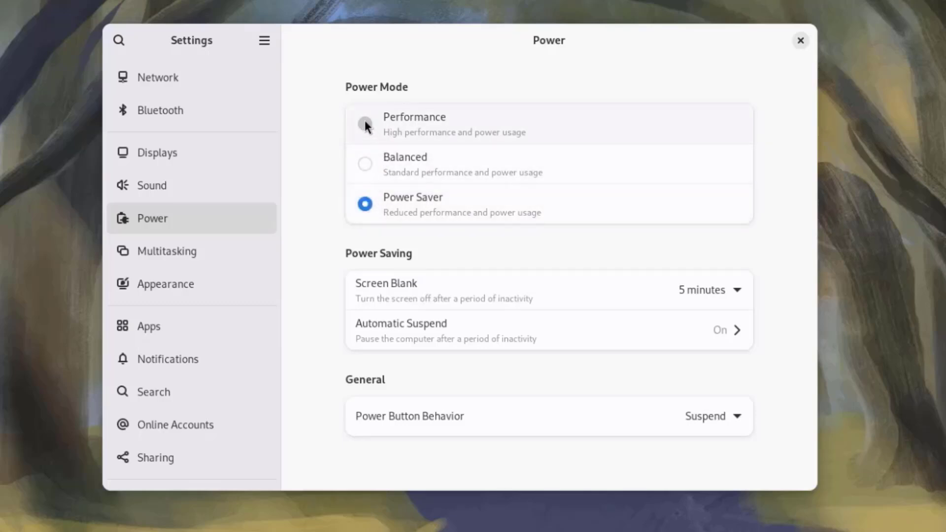
click(364, 125)
click(363, 165)
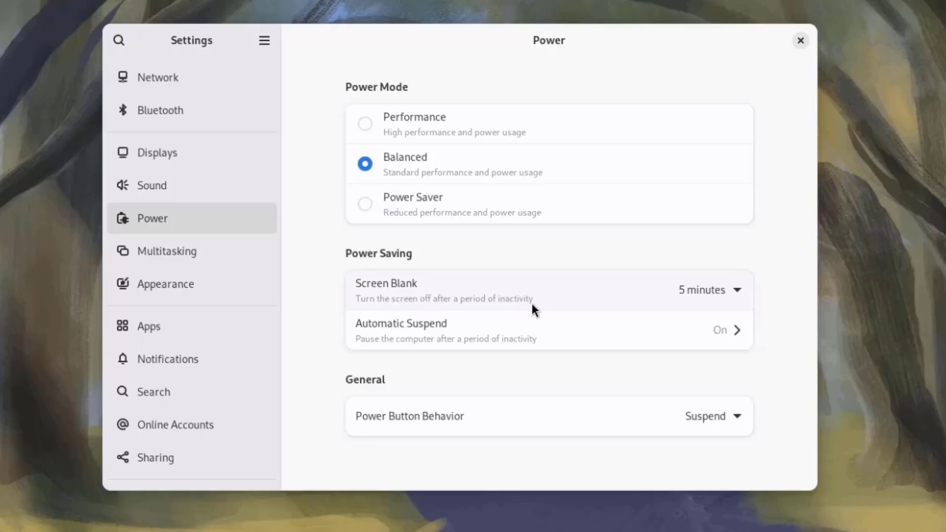
Step: Set Screen Blank to 15 minutes, leaving suspend at 15 minutes and the power button on Suspend
click(714, 295)
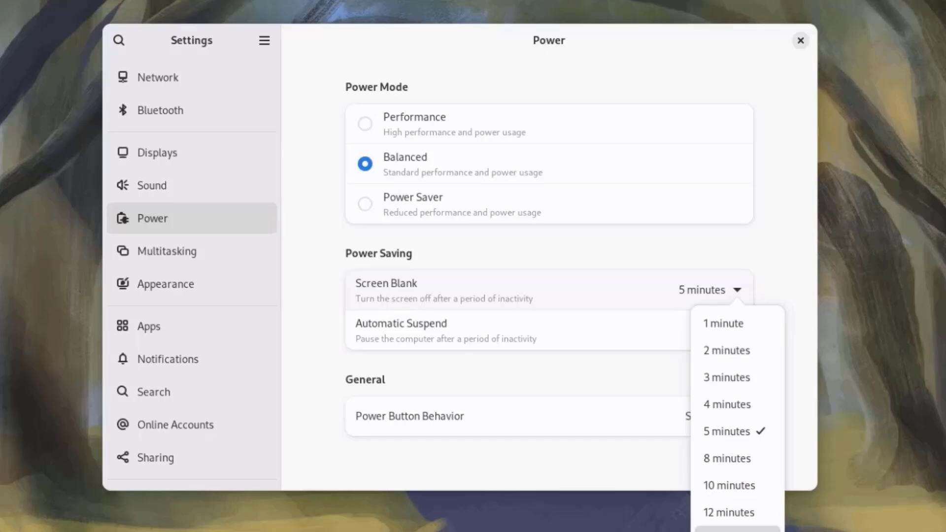
click(729, 529)
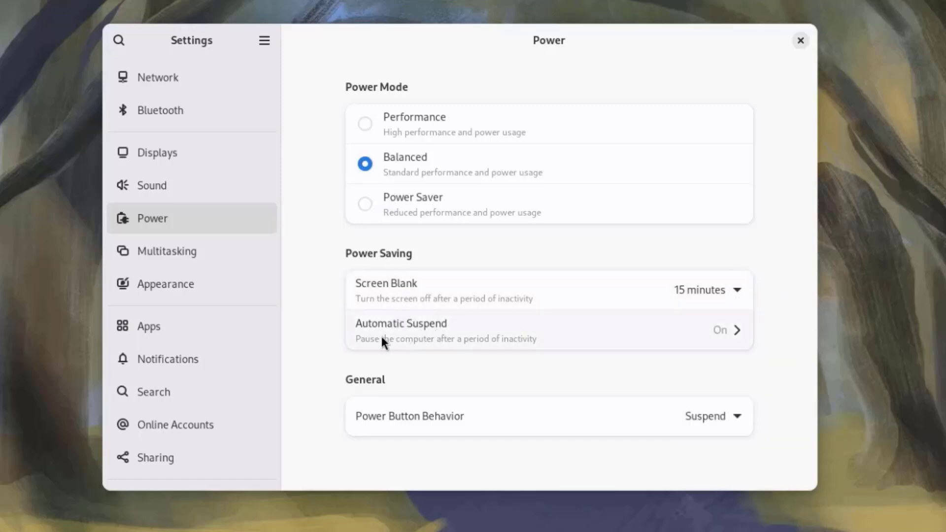
click(726, 331)
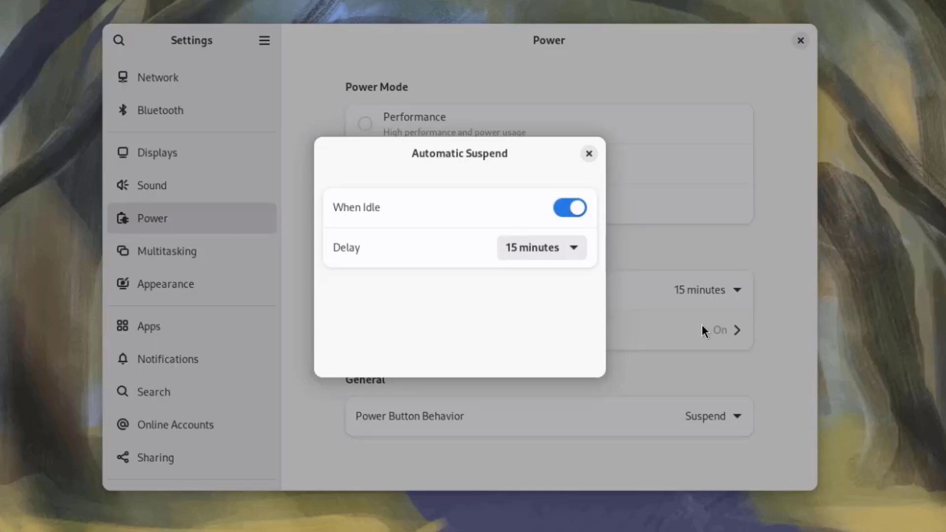
click(534, 248)
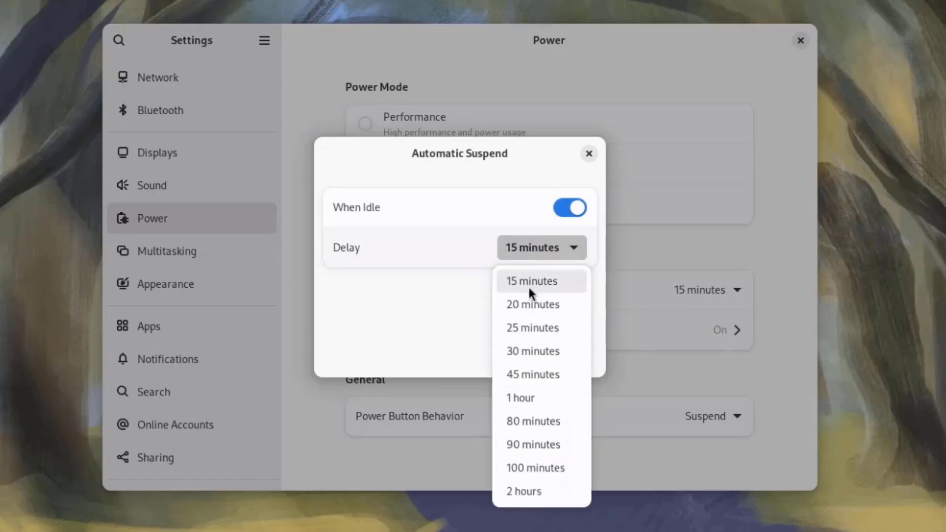
click(536, 217)
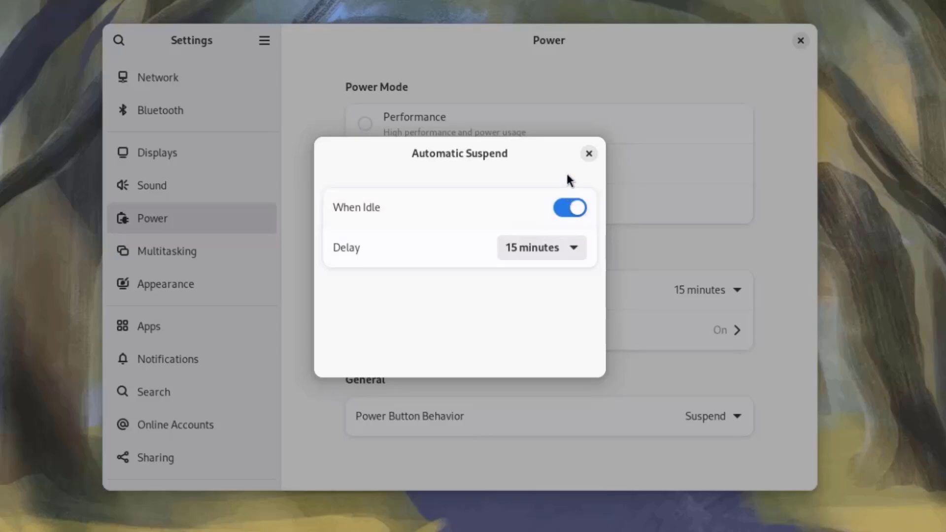
click(588, 154)
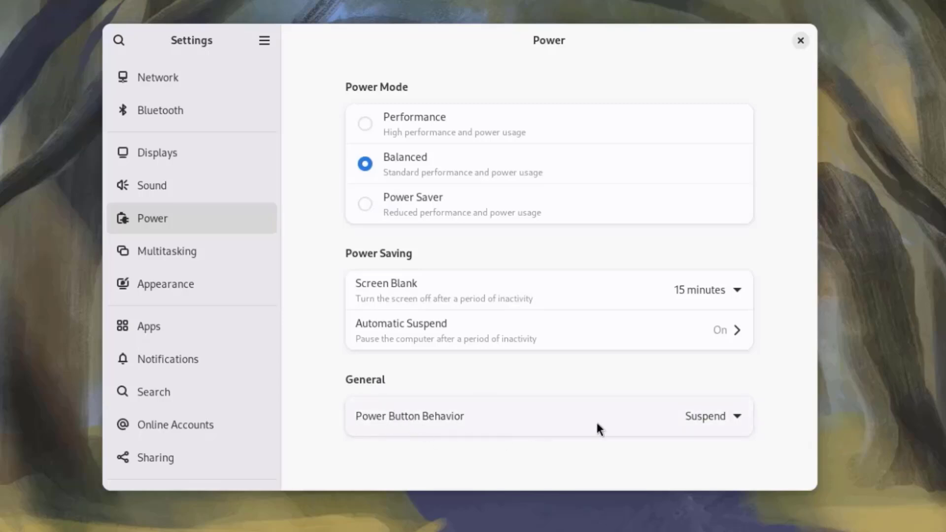
click(691, 418)
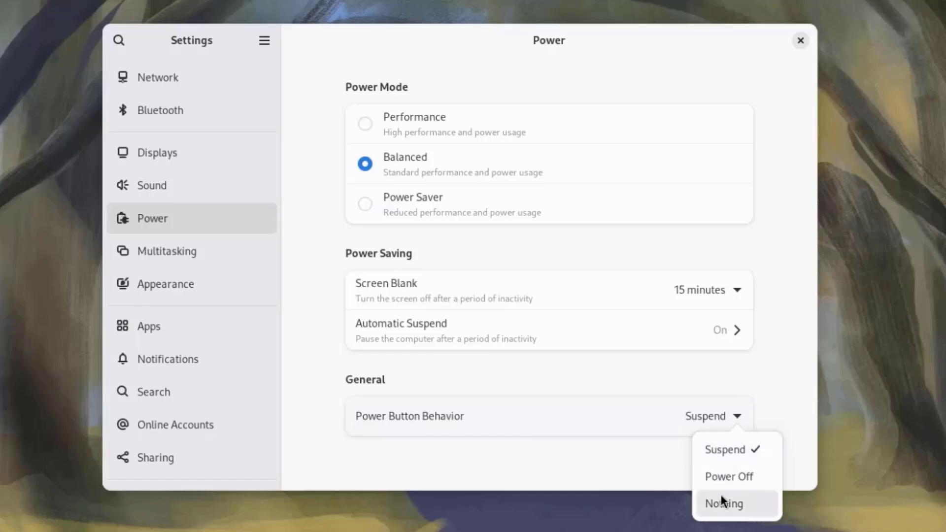
click(591, 375)
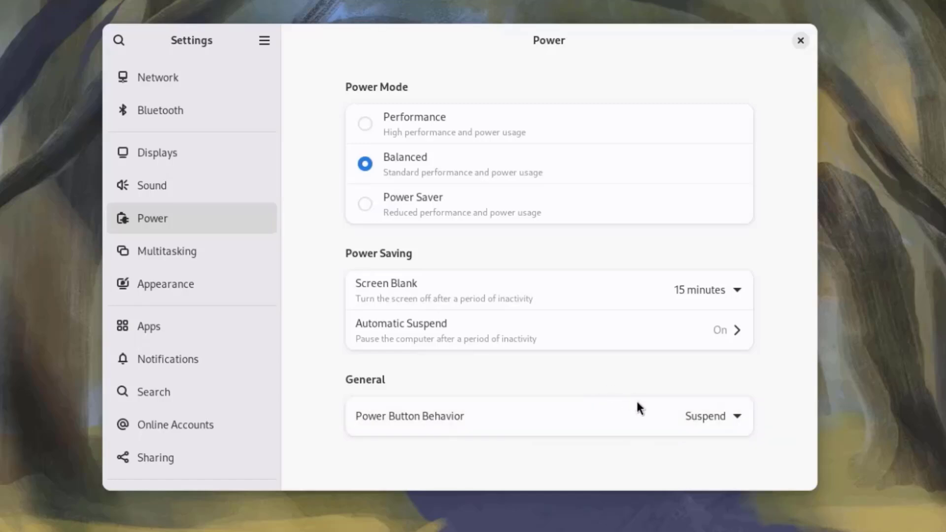
Step: Try a fixed workspace count of 4 on the Multitasking page, then revert to dynamic workspaces
click(192, 246)
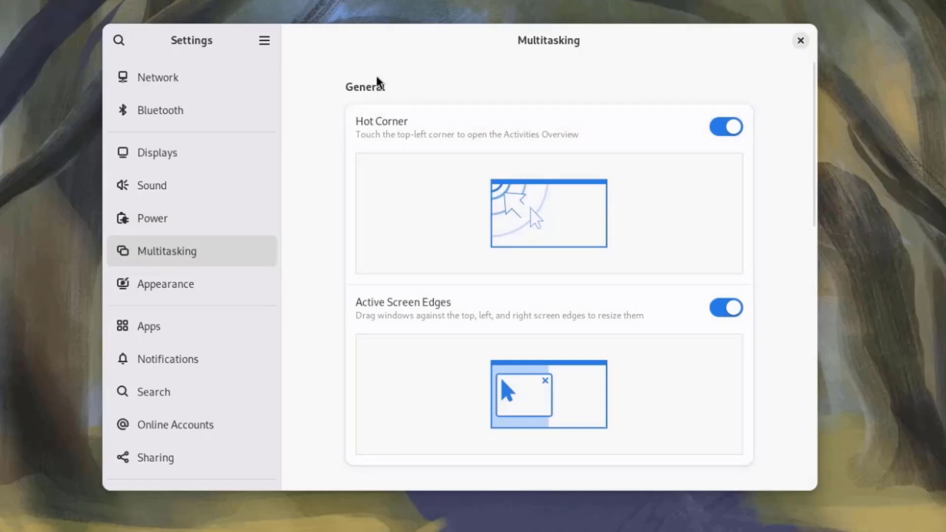
scroll(619, 220, down, 10)
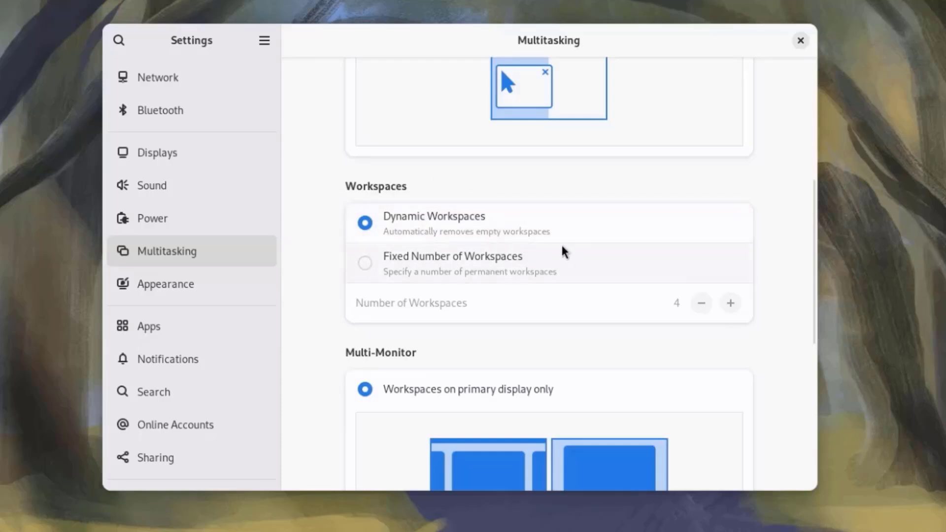
scroll(622, 230, down, 2)
click(365, 211)
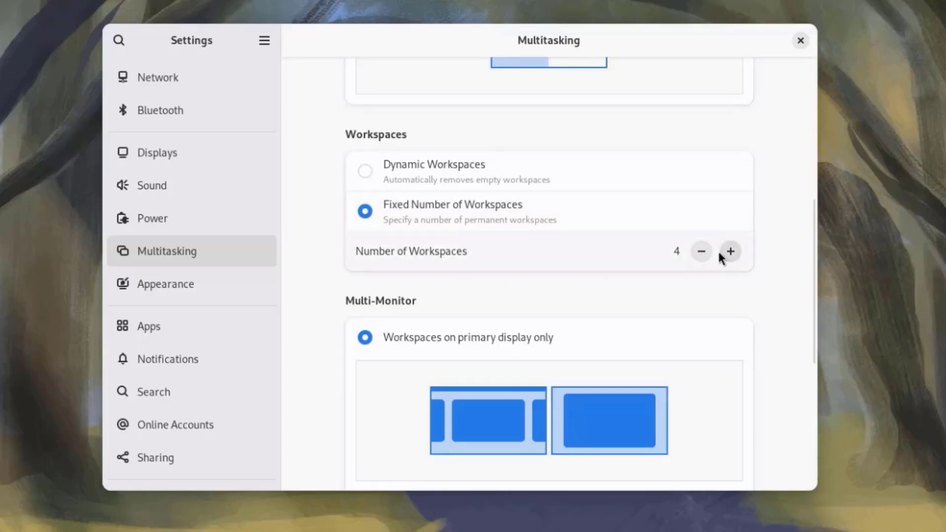
click(731, 251)
click(739, 252)
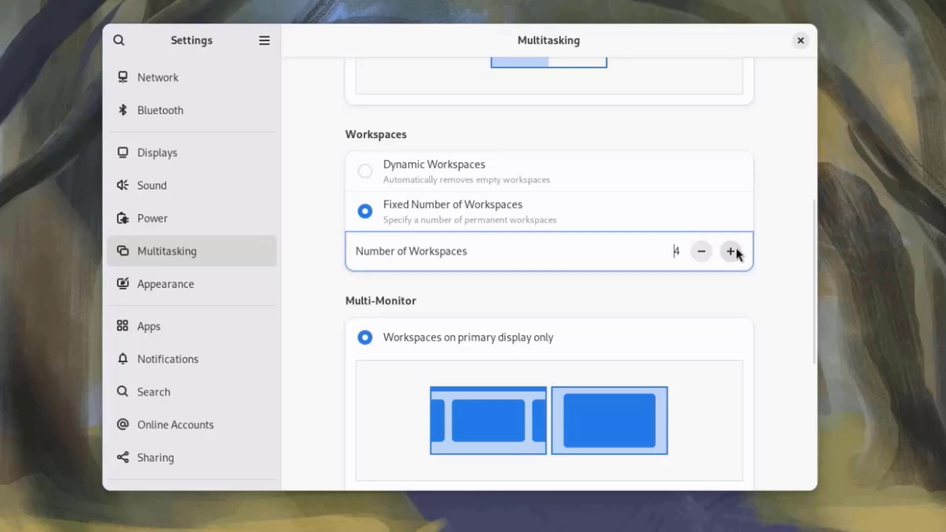
click(739, 252)
click(739, 252)
click(699, 257)
click(699, 257)
click(699, 257)
click(699, 257)
click(731, 252)
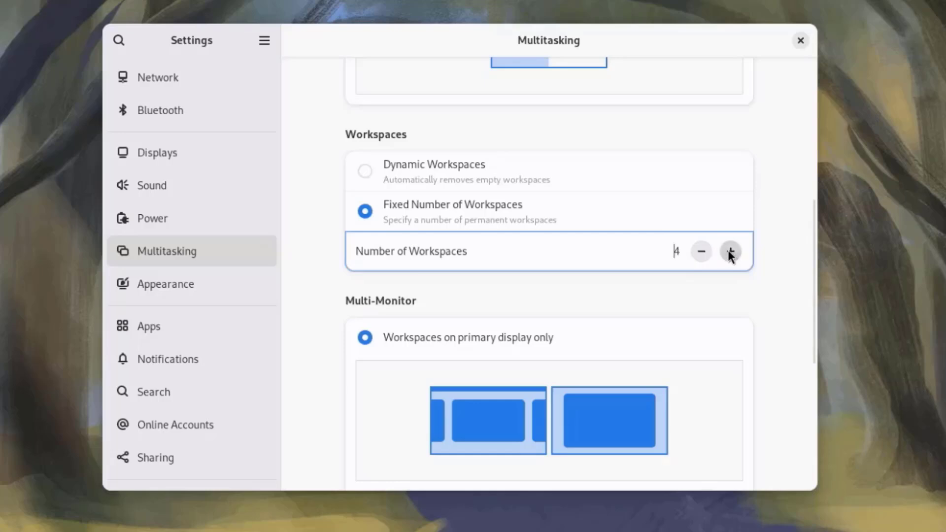
click(365, 172)
Step: Choose 'Workspaces on all displays' and 'Include apps from the current workspace only'
scroll(364, 258, down, 2)
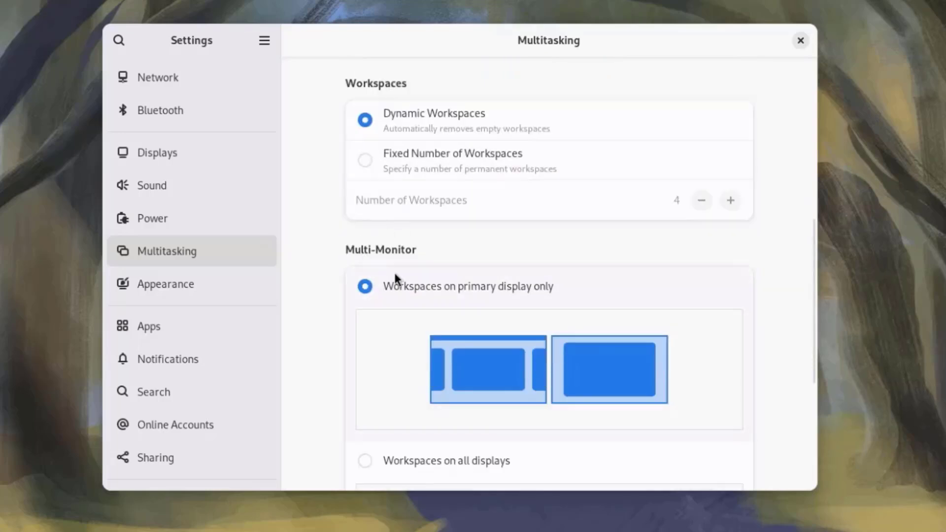
scroll(582, 303, down, 4)
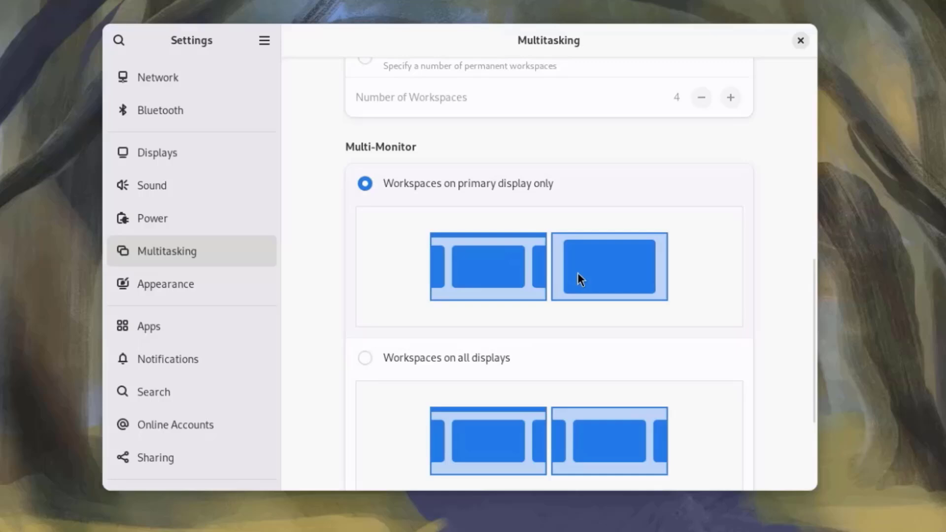
scroll(586, 322, down, 2)
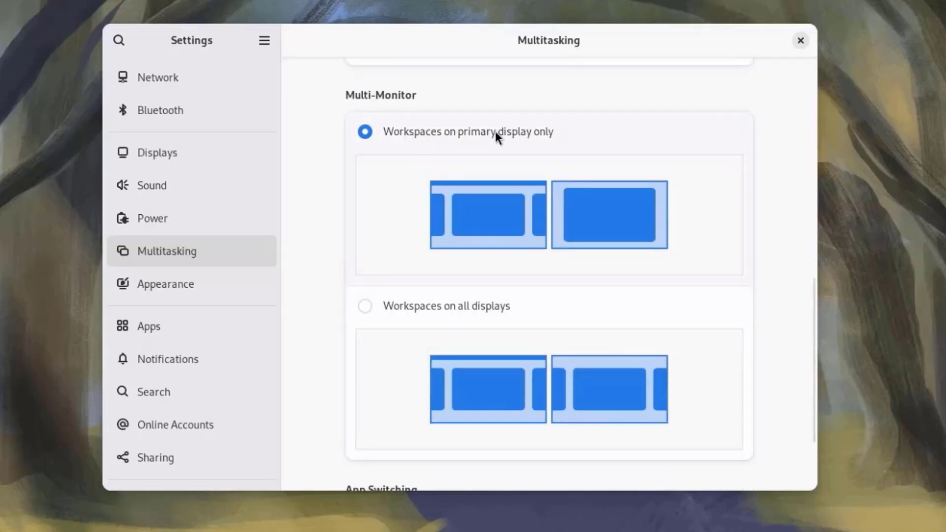
click(440, 309)
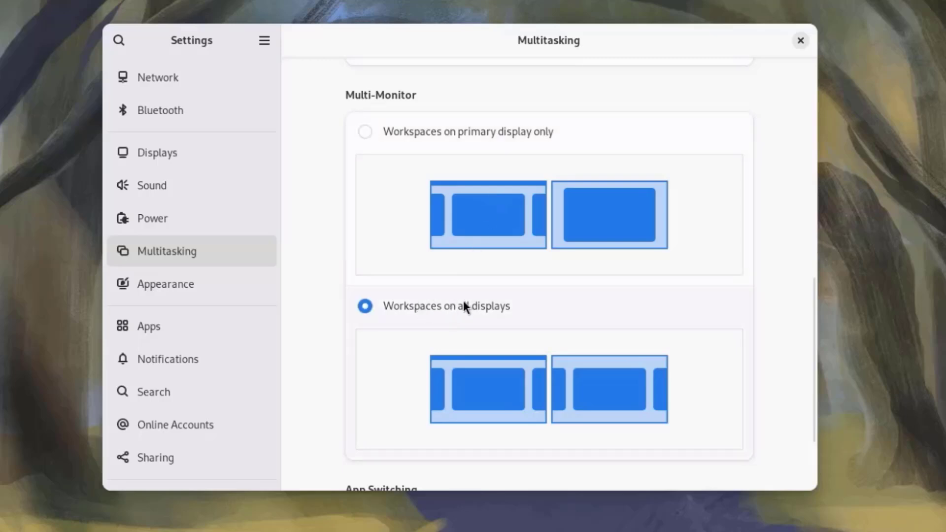
scroll(581, 354, down, 4)
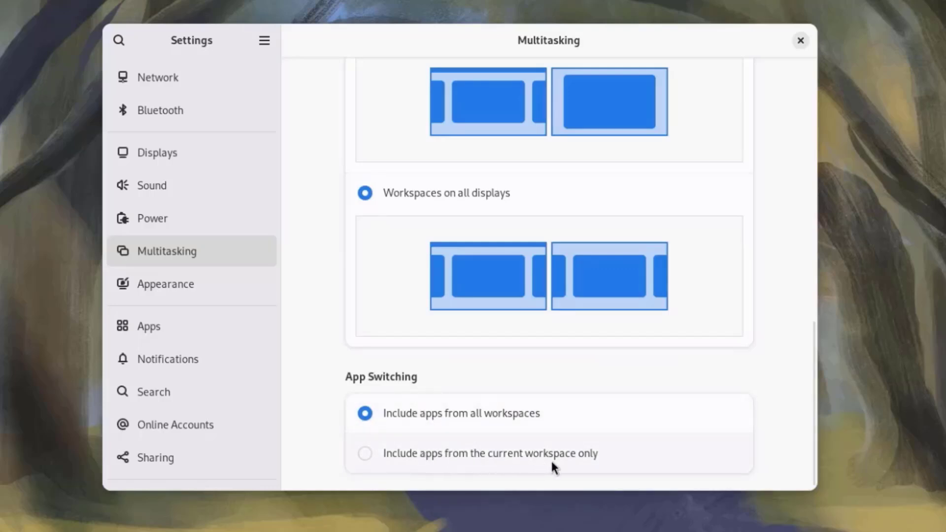
click(575, 463)
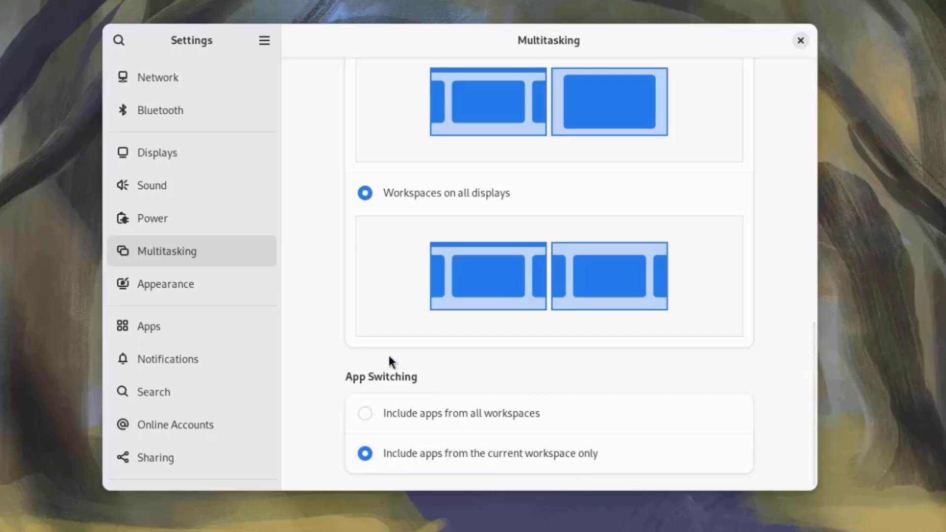
Step: On the Appearance page, cancel Add Picture and apply the blue triangle wallpaper
click(218, 295)
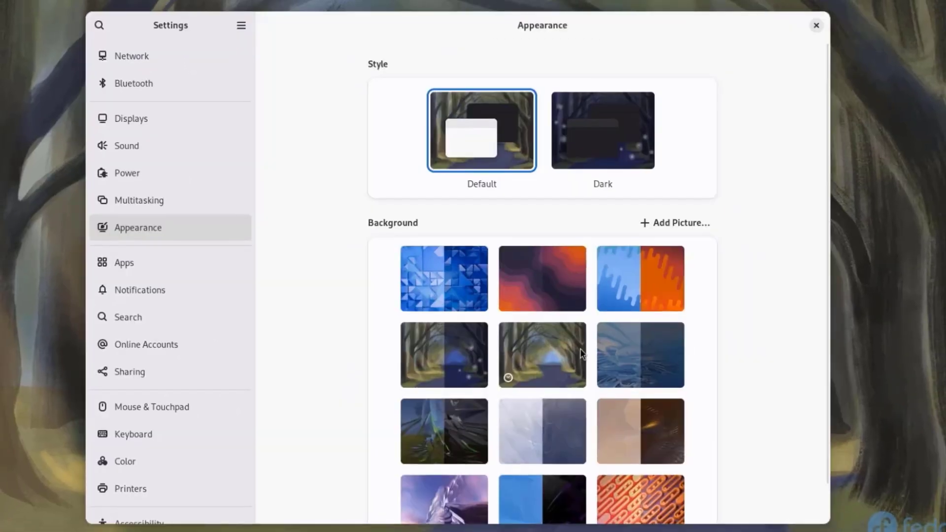
scroll(608, 294, down, 2)
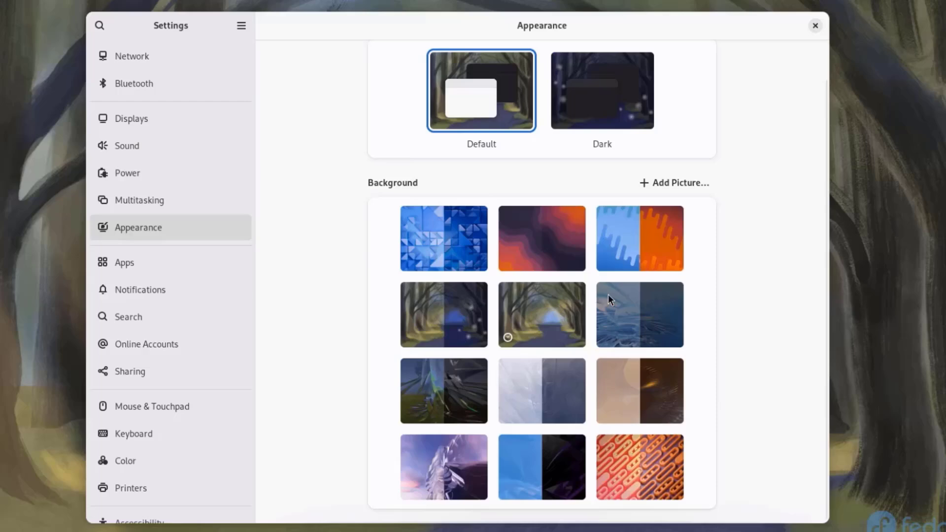
click(676, 182)
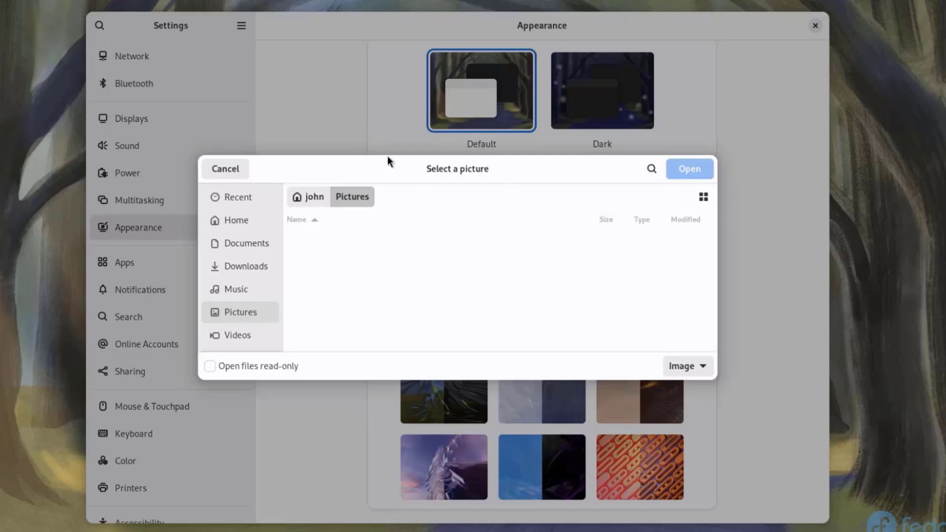
click(224, 168)
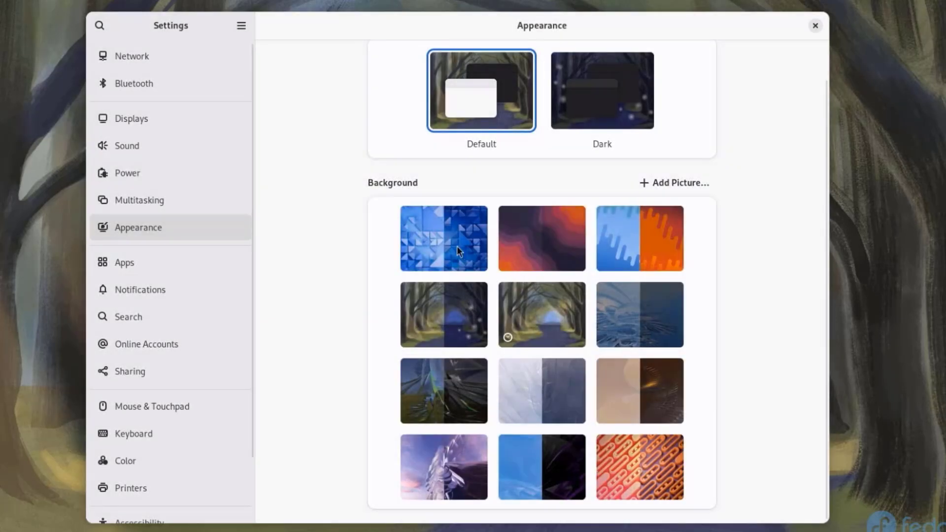
click(456, 248)
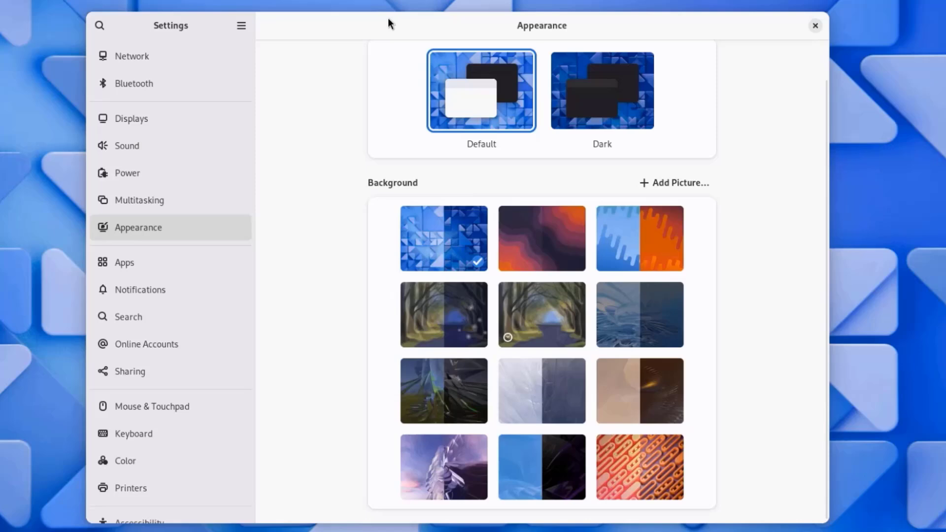
drag(390, 20, 398, 28)
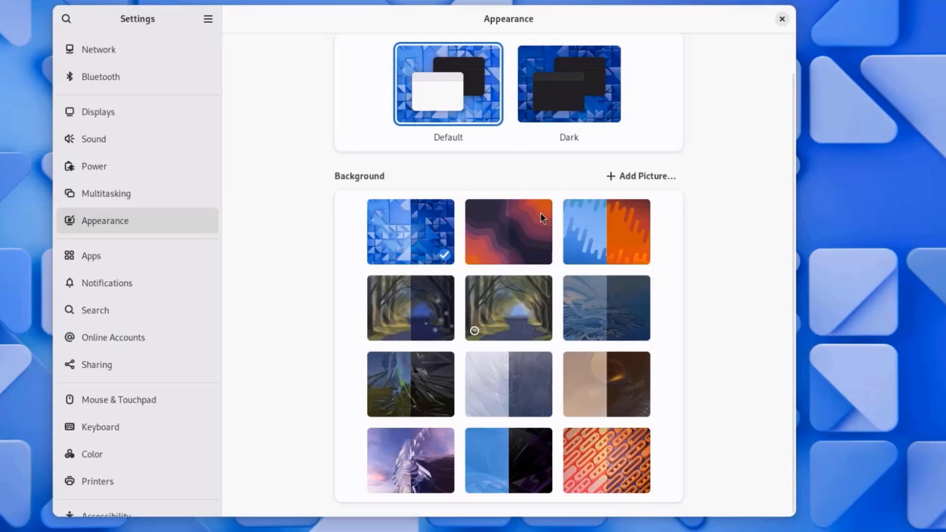
Step: Search the Apps page for 'cal' to list Calculator, Calendar and LibreOffice Calc
click(86, 255)
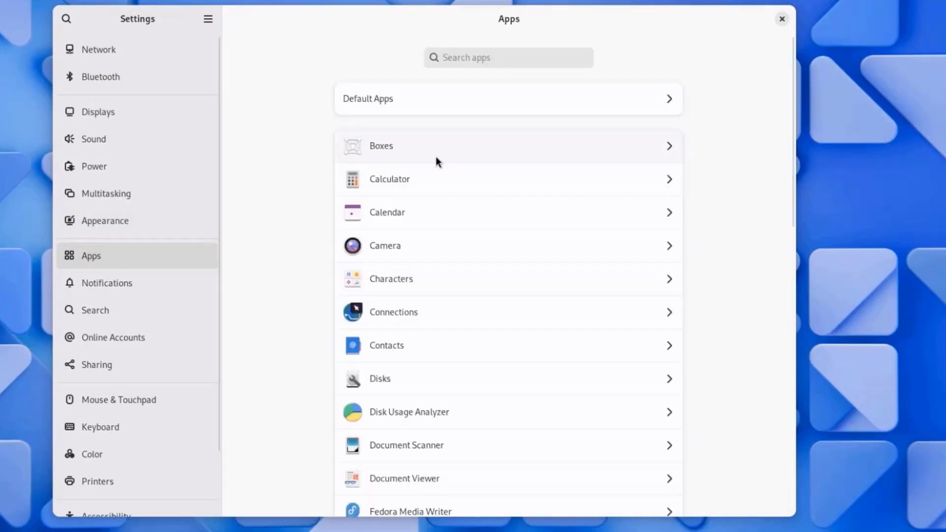
click(459, 60)
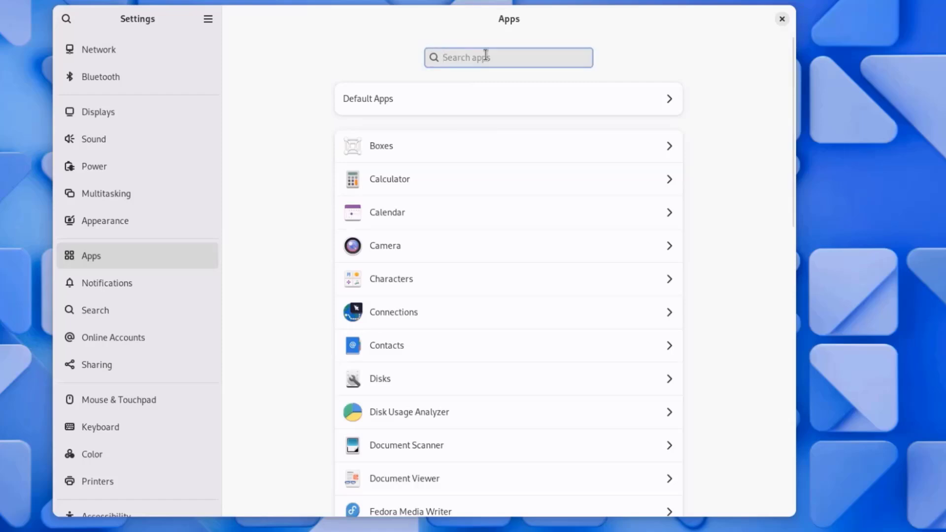
text(cal)
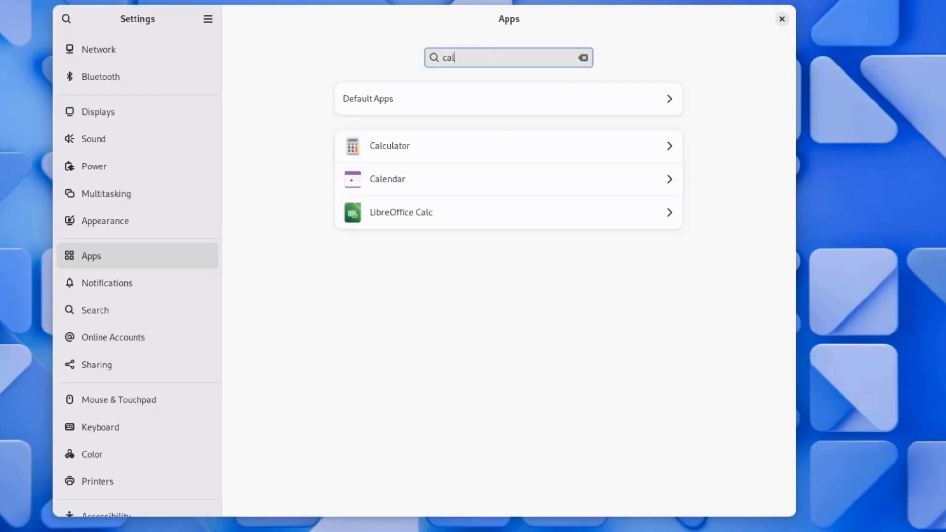
Step: On the Notifications page, toggle Lock Screen Notifications and open the Disks app's settings
click(125, 290)
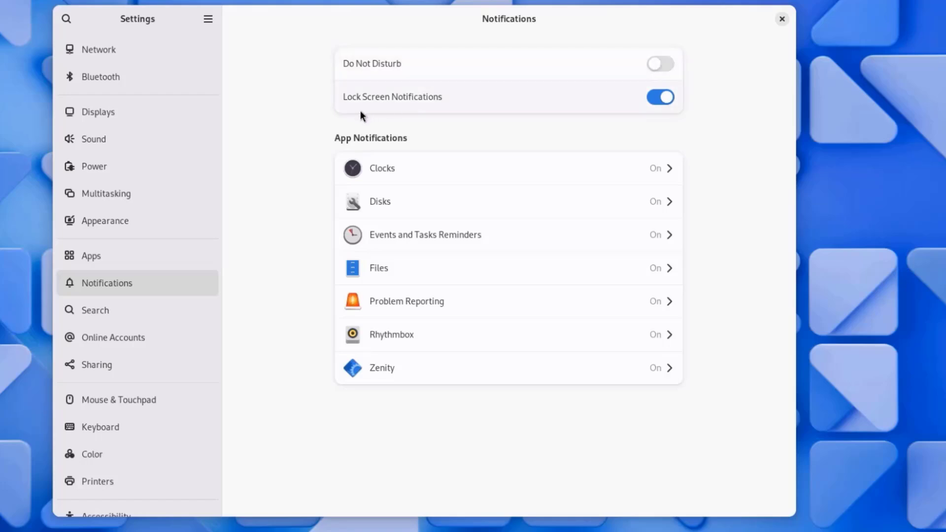
click(664, 99)
click(415, 200)
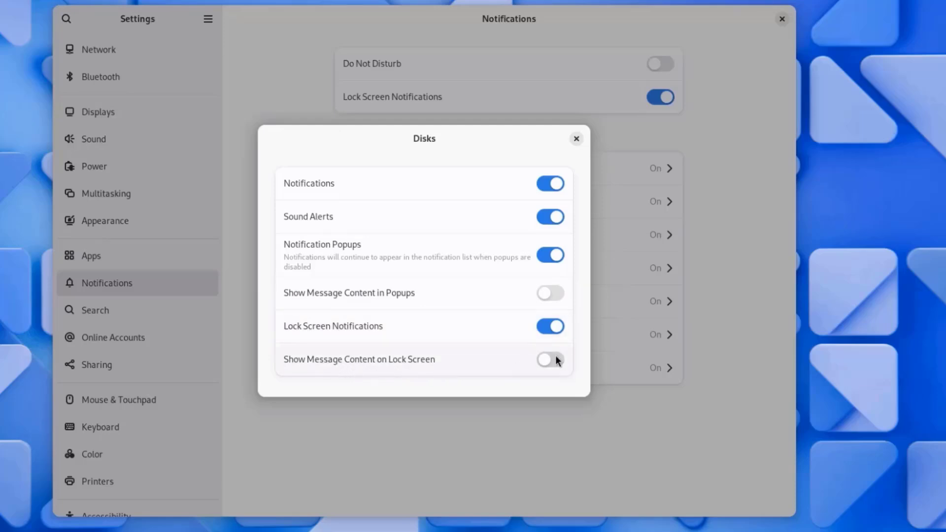
Step: Close the Disks dialog, go to Search, and leave App Search on after toggling it
click(579, 137)
click(98, 313)
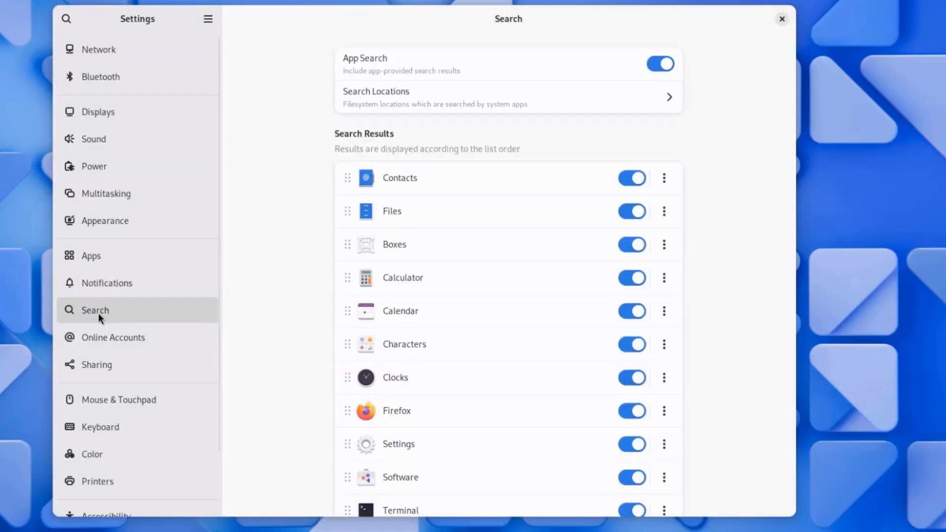
click(657, 64)
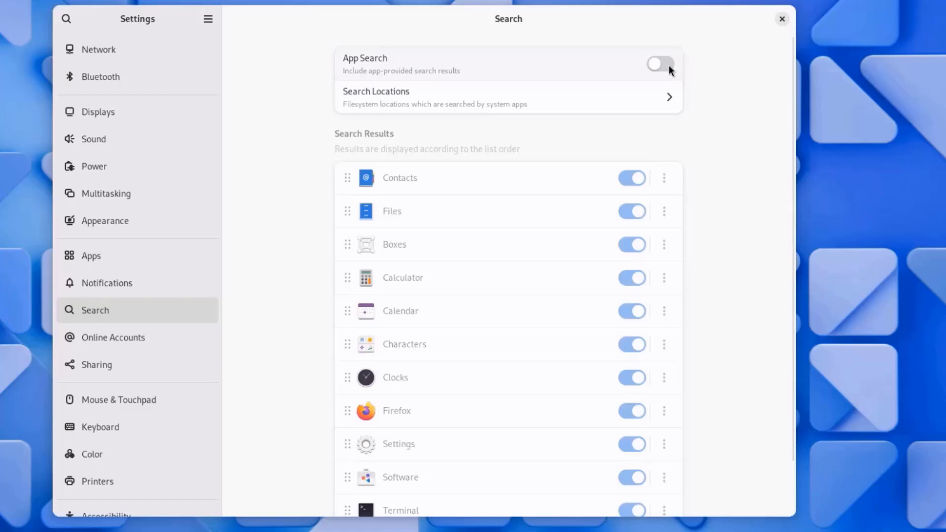
click(665, 64)
click(666, 64)
click(658, 65)
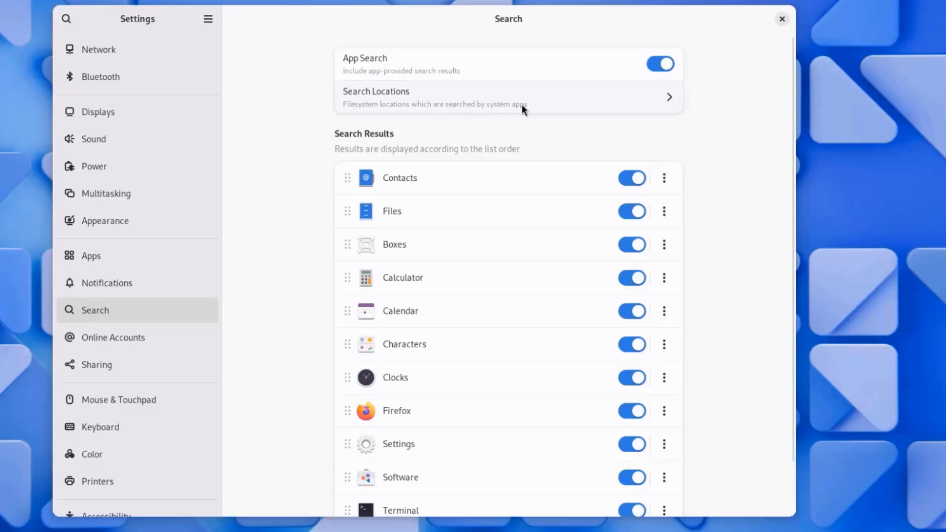
Step: Browse Search Locations, cancelling the addition of a custom location
click(564, 97)
scroll(505, 347, down, 1)
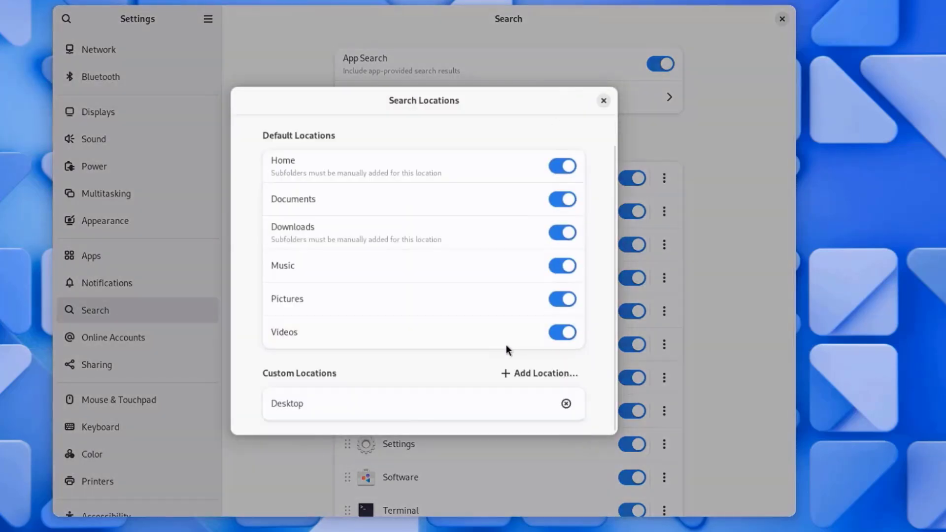
scroll(517, 320, up, 1)
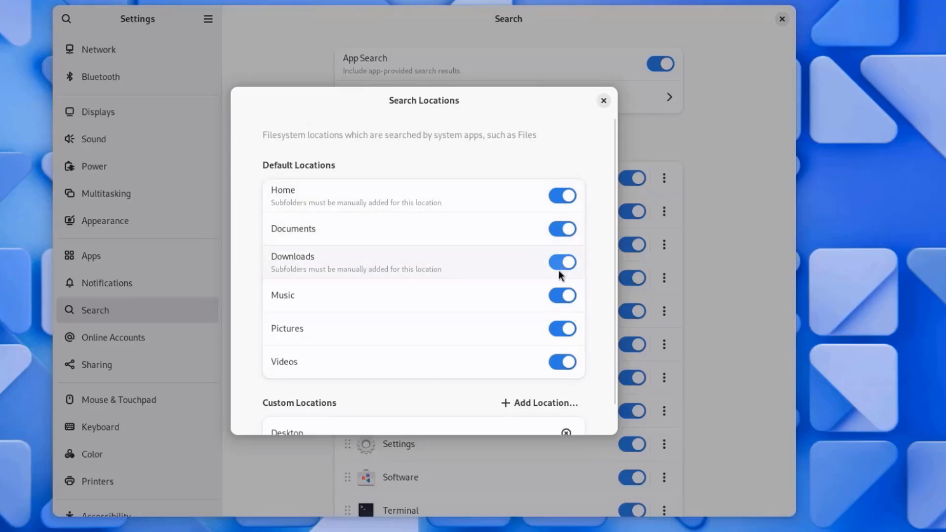
scroll(549, 296, down, 1)
click(536, 371)
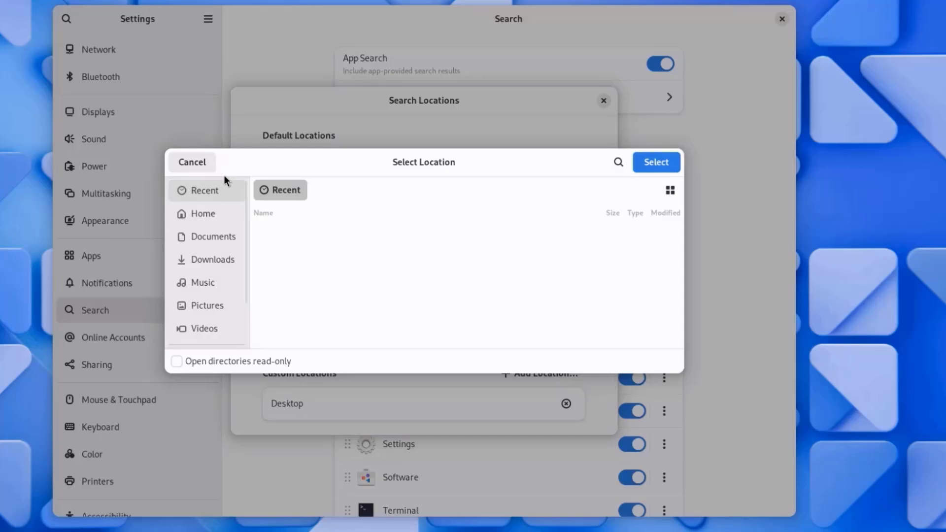
click(211, 166)
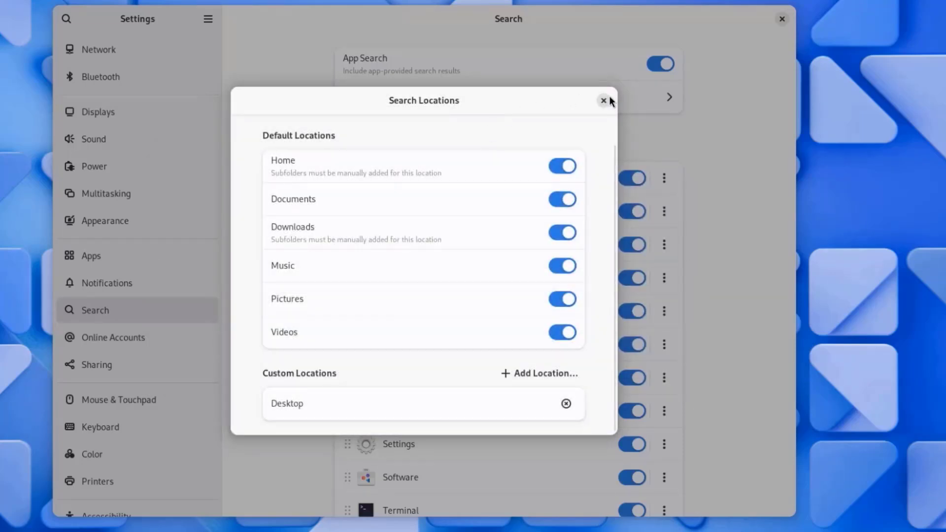
click(603, 101)
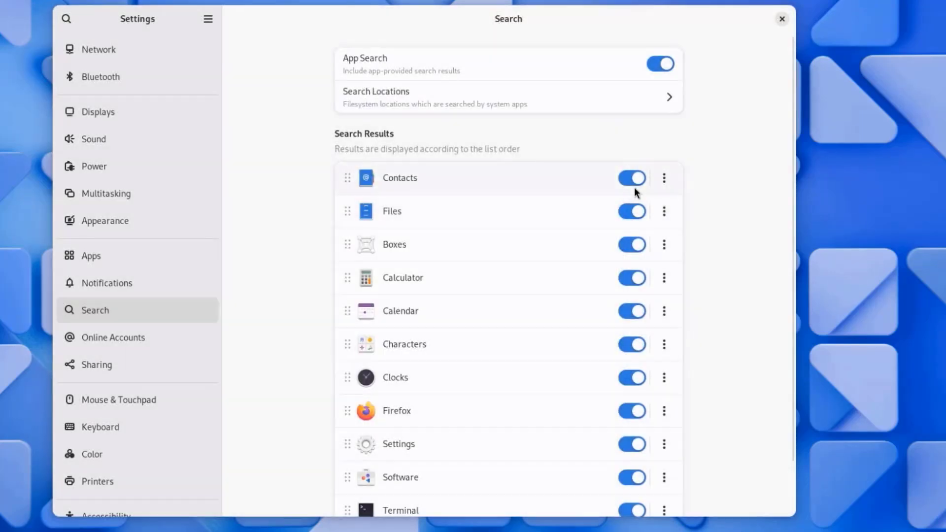
Step: Reorder search results: keep Contacts above Files, put Boxes below Firefox, and move Settings near the top
click(667, 178)
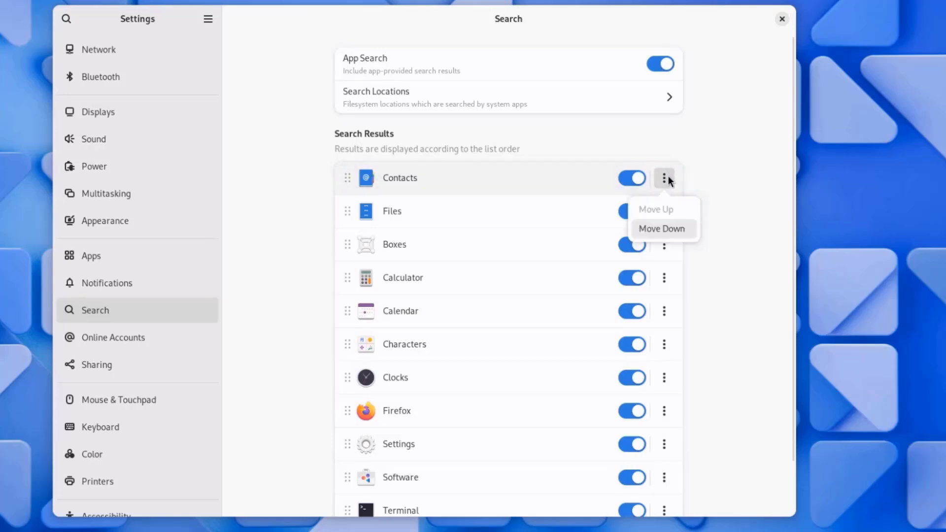
click(673, 229)
click(665, 212)
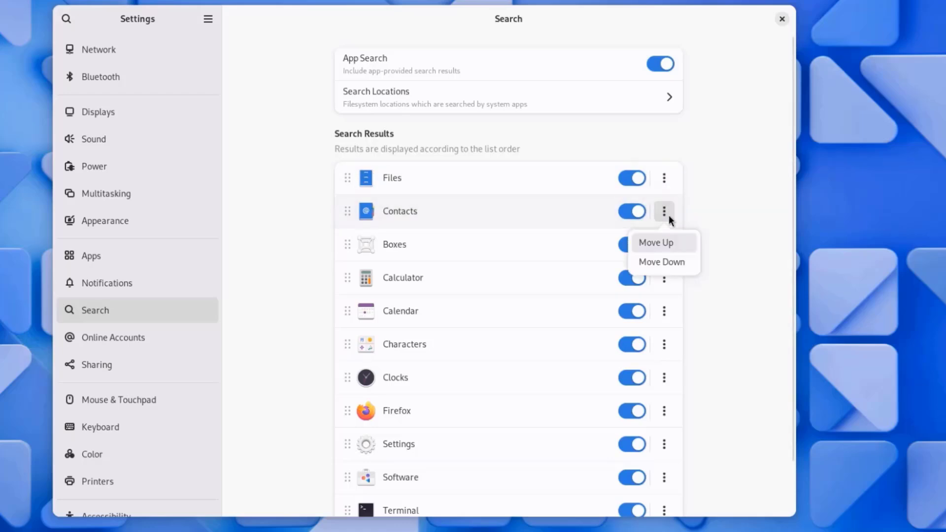
click(669, 243)
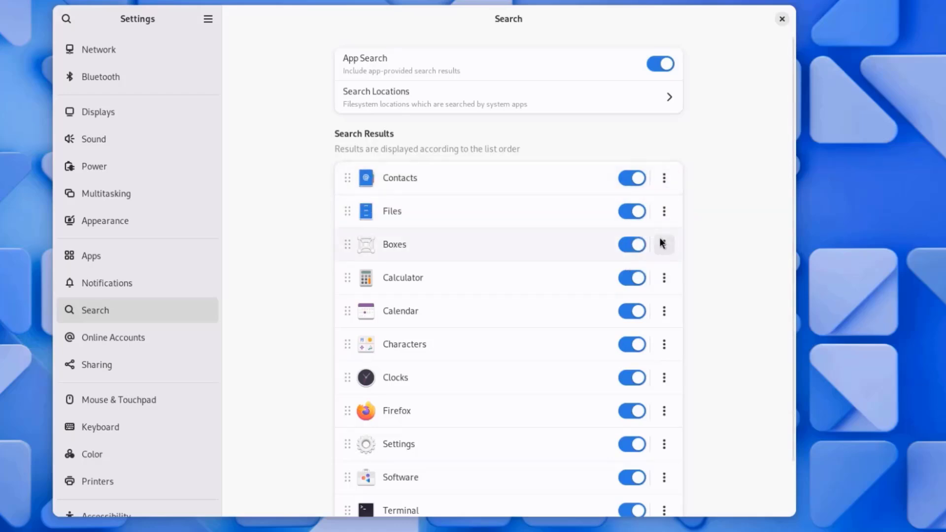
scroll(517, 194, down, 2)
drag(547, 256, 525, 355)
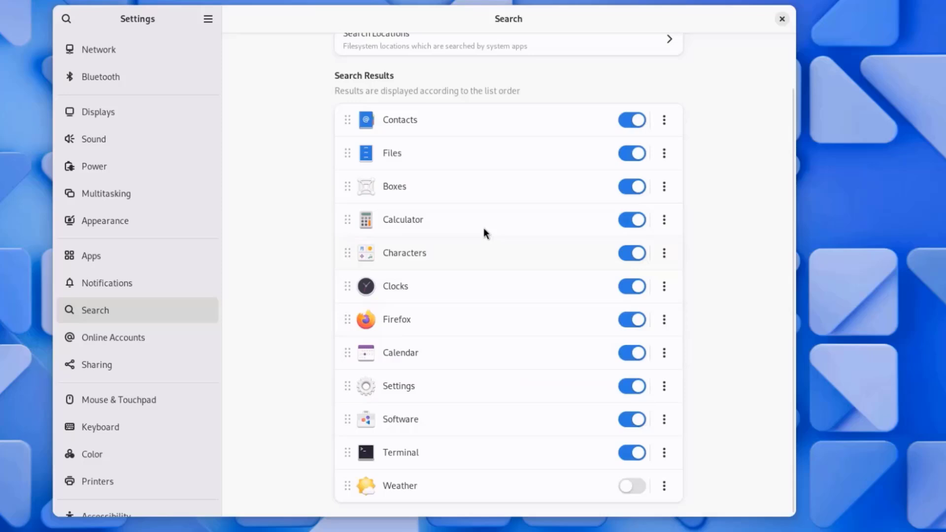
drag(468, 190, 473, 320)
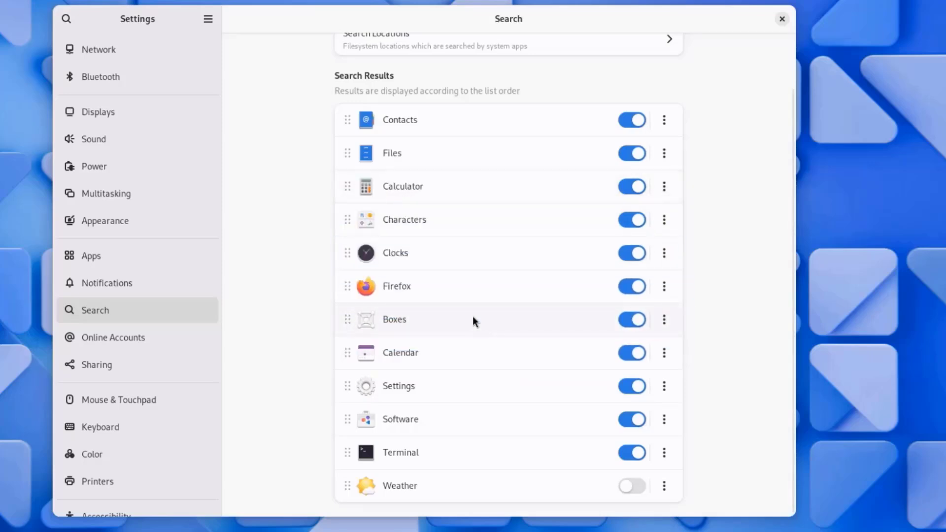
drag(456, 400, 460, 179)
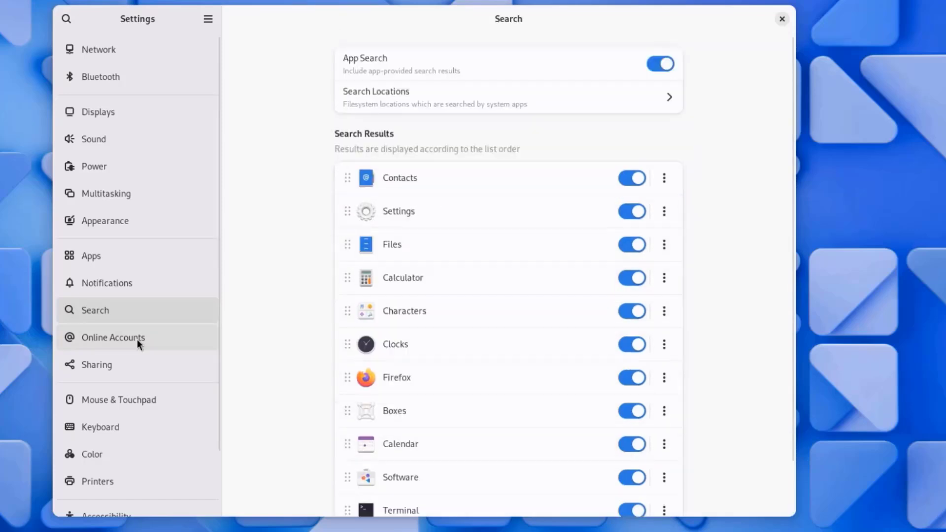
Step: In Online Accounts, dismiss the Google and Microsoft 365 sign-ins without connecting
click(137, 339)
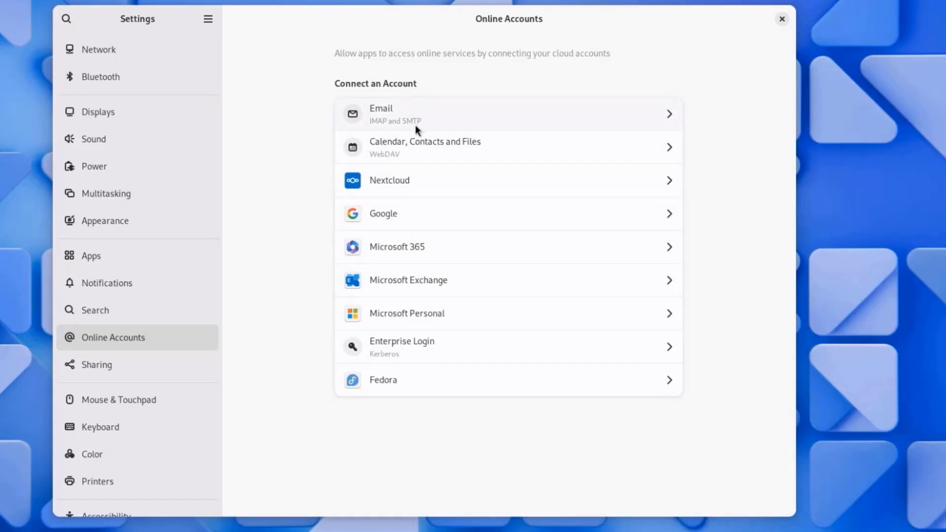
click(402, 212)
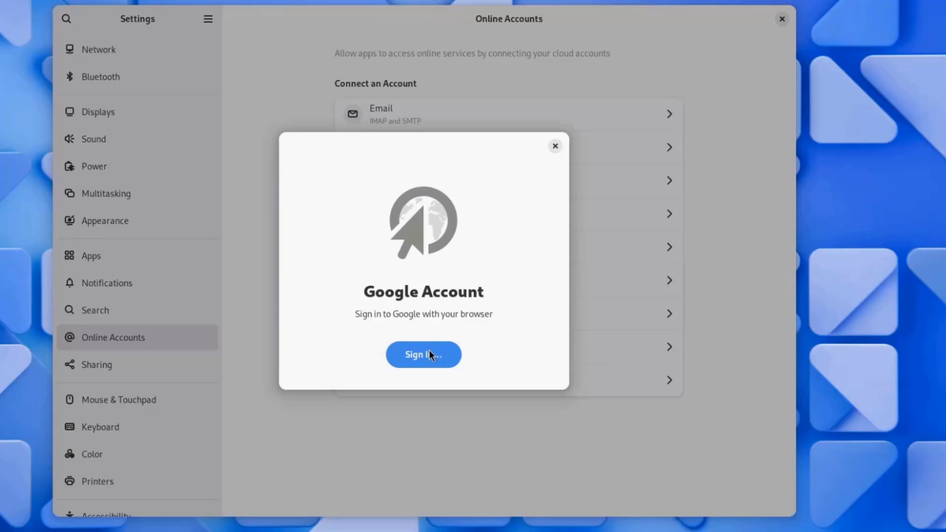
click(555, 147)
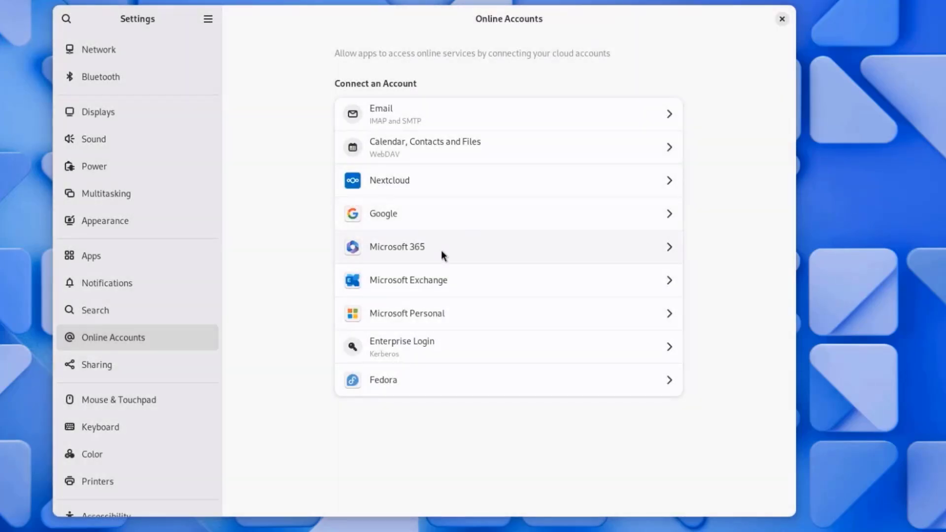
click(441, 250)
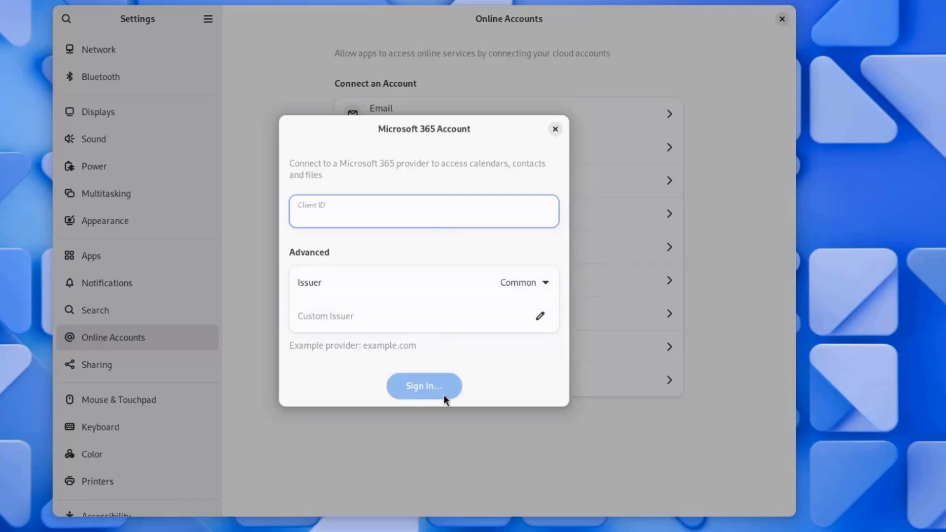
click(555, 129)
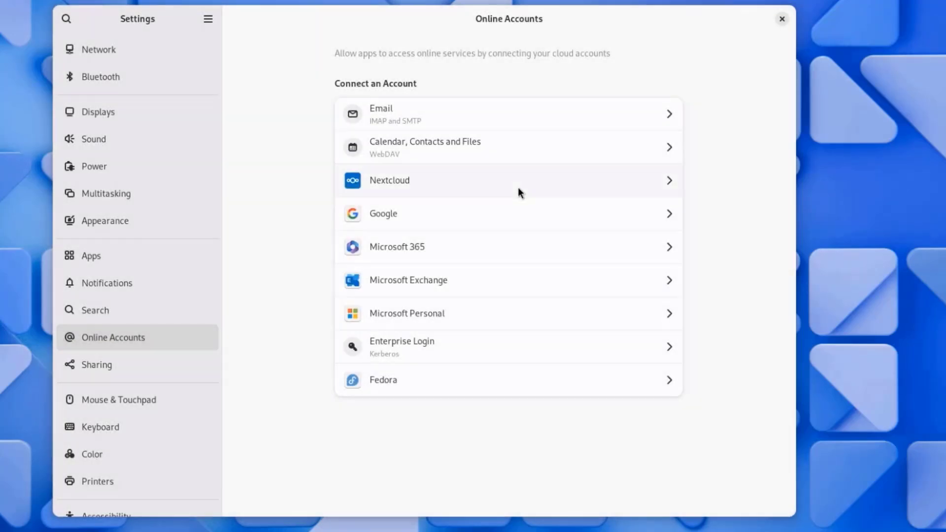
Step: Look through the Email account form's IMAP/SMTP fields, then close it unchanged
click(407, 122)
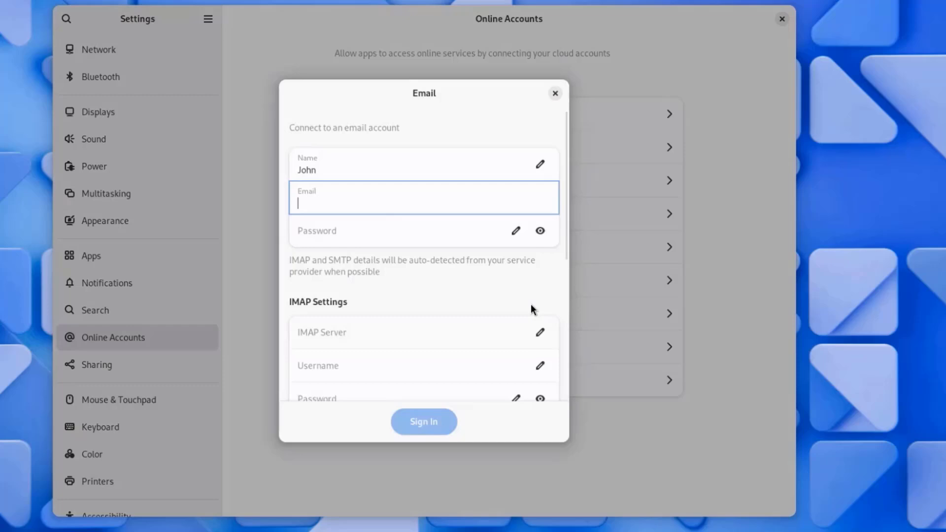
scroll(445, 349, down, 3)
scroll(447, 354, down, 1)
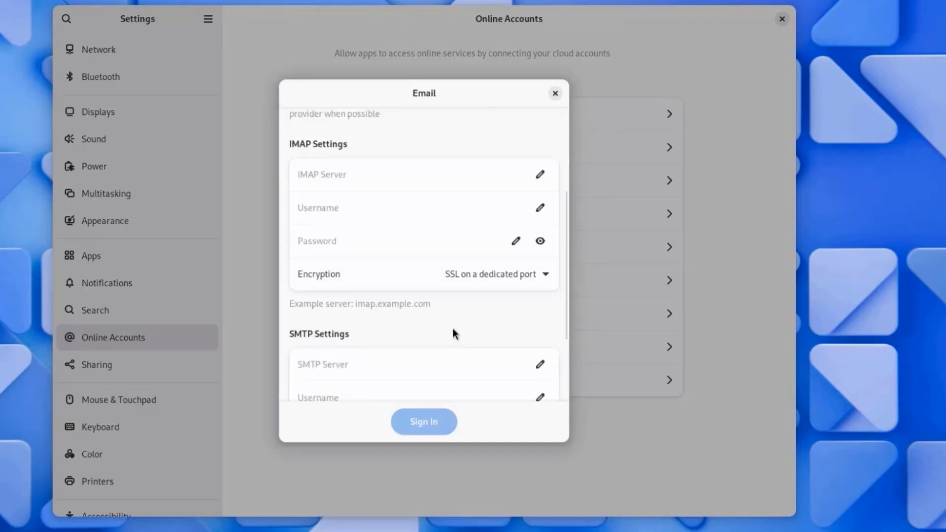
scroll(452, 329, down, 2)
scroll(453, 325, up, 5)
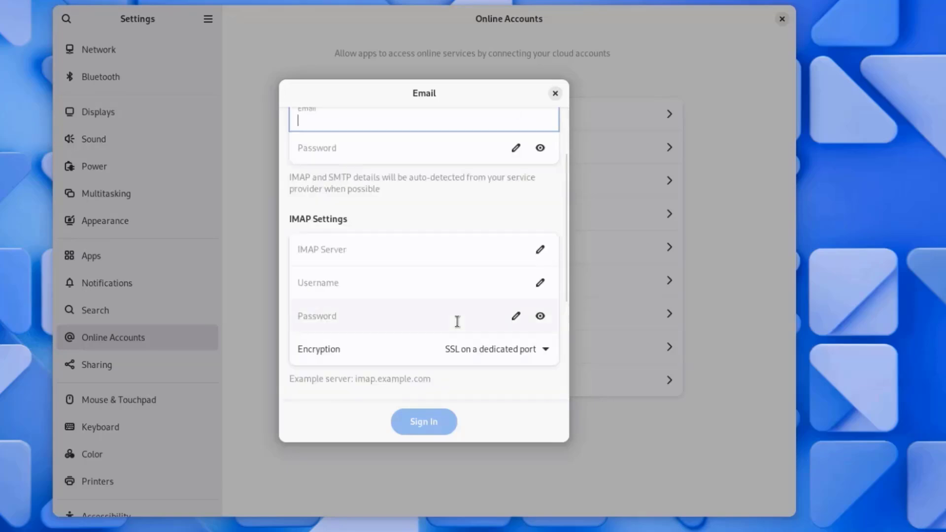
key(Escape)
Step: In Sharing, re-enter the device name as 'fedora'
click(148, 364)
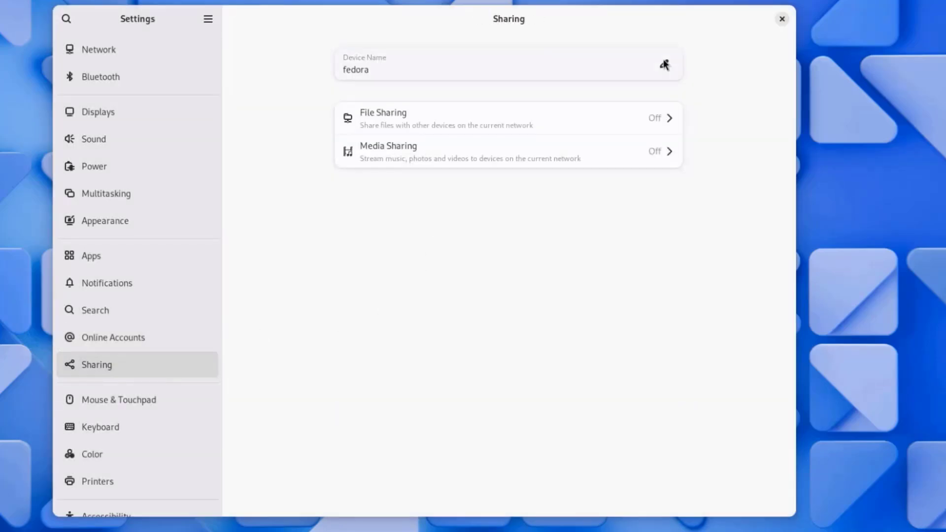
click(381, 76)
double_click(364, 70)
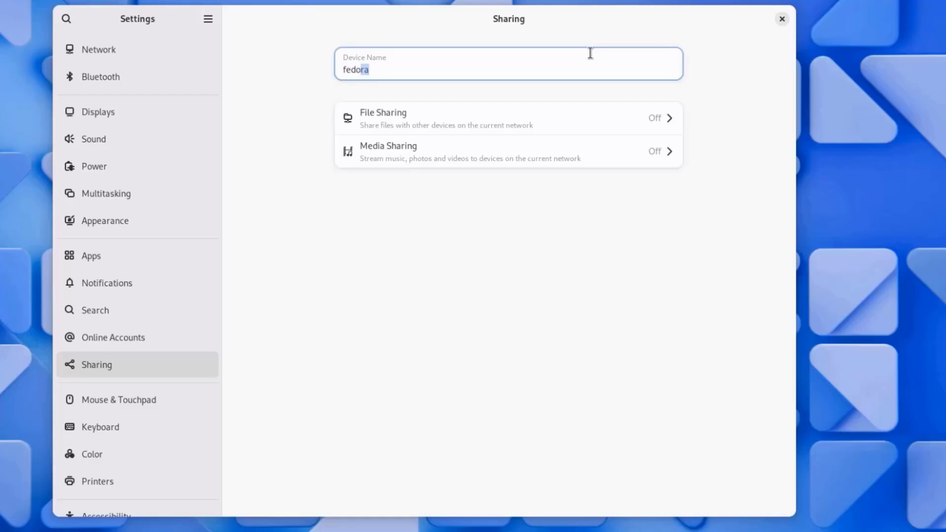
text(fedora)
Step: Turn File Sharing on, toggle Require Password on and off, and disable it on Wired connection 2
click(427, 121)
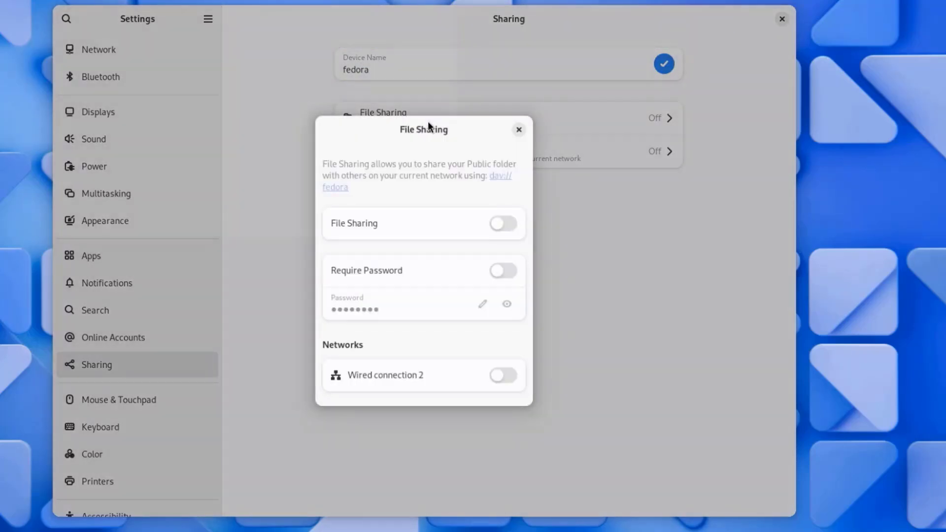
click(512, 225)
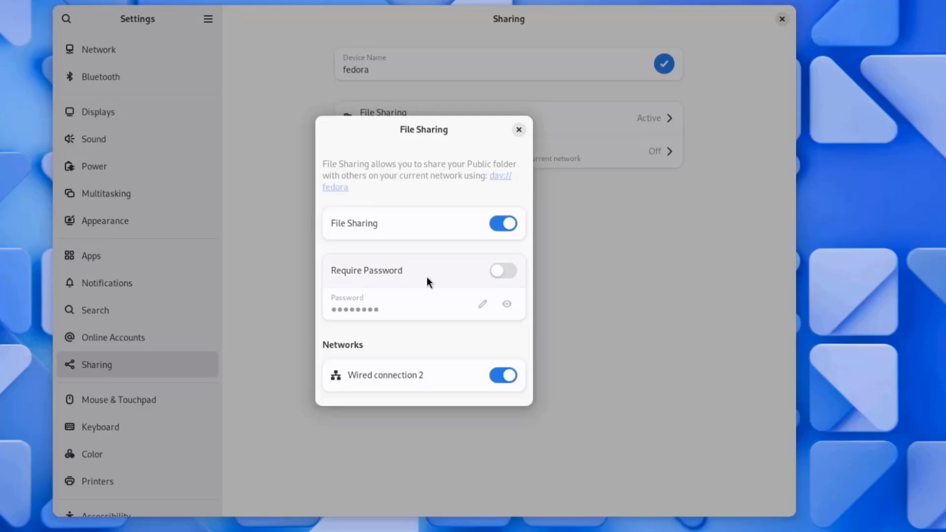
click(502, 269)
drag(404, 309, 318, 308)
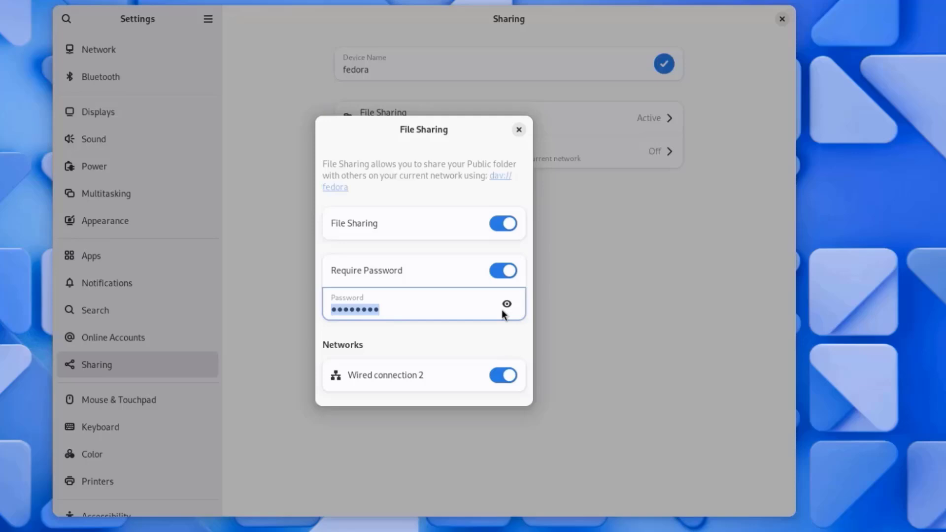
click(496, 269)
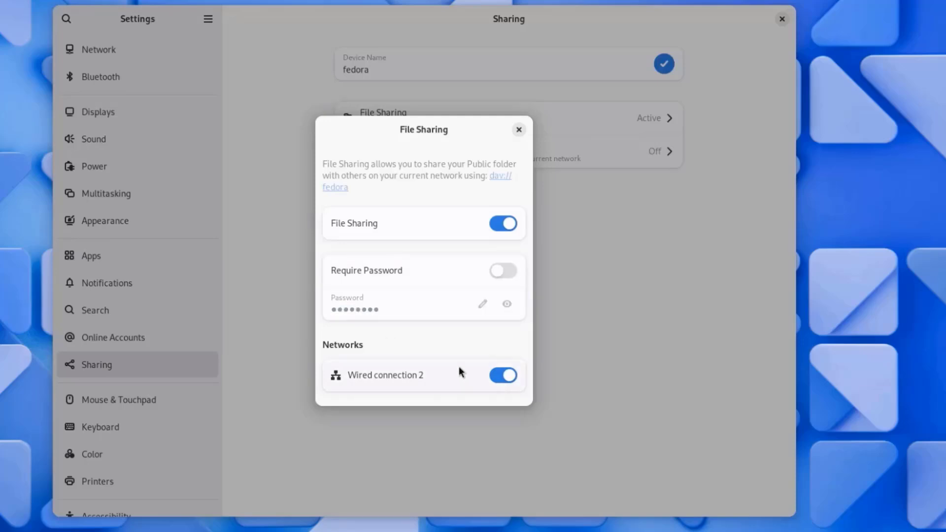
click(488, 374)
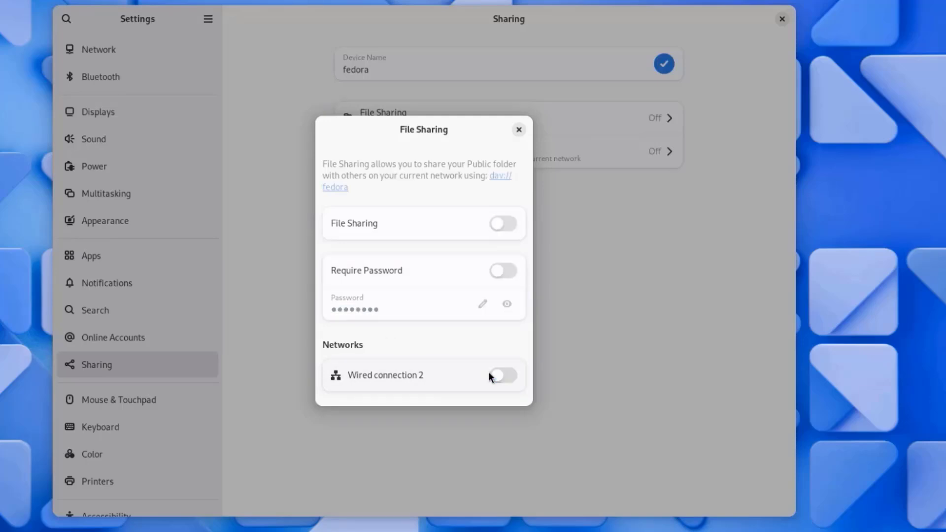
key(Escape)
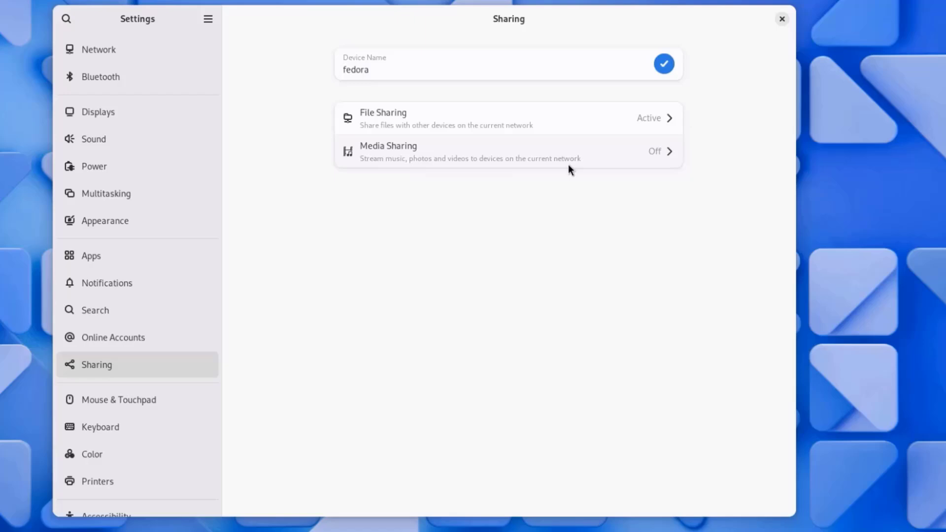
Step: Switch Media Sharing on, cancel adding a shared folder, then switch it back off
click(606, 146)
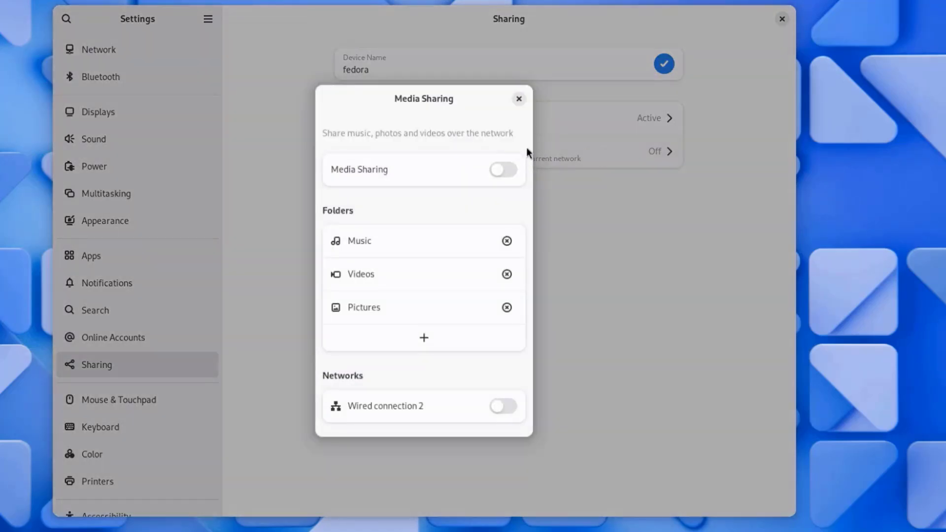
click(506, 173)
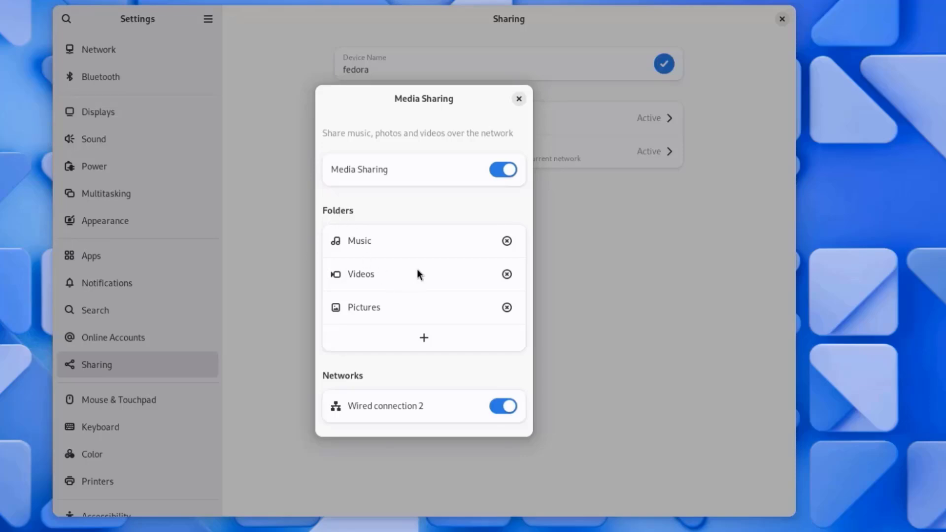
click(423, 338)
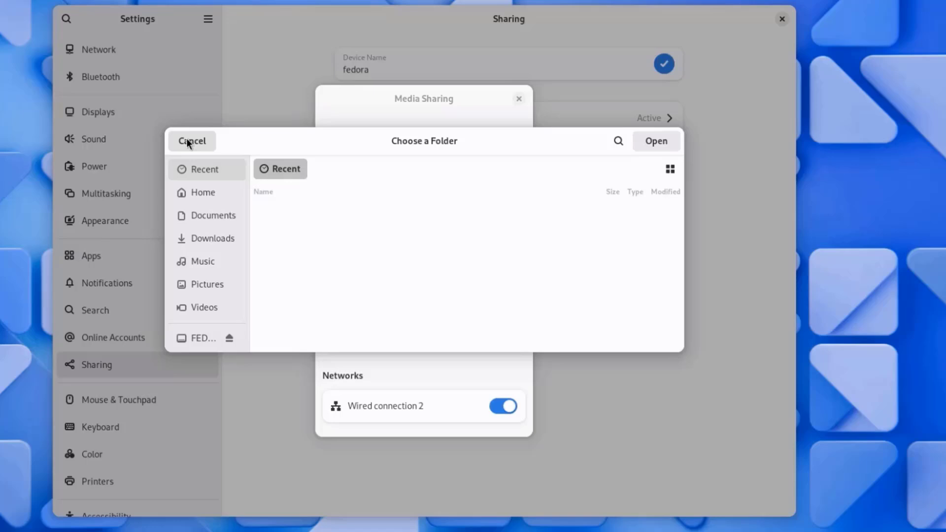
click(232, 227)
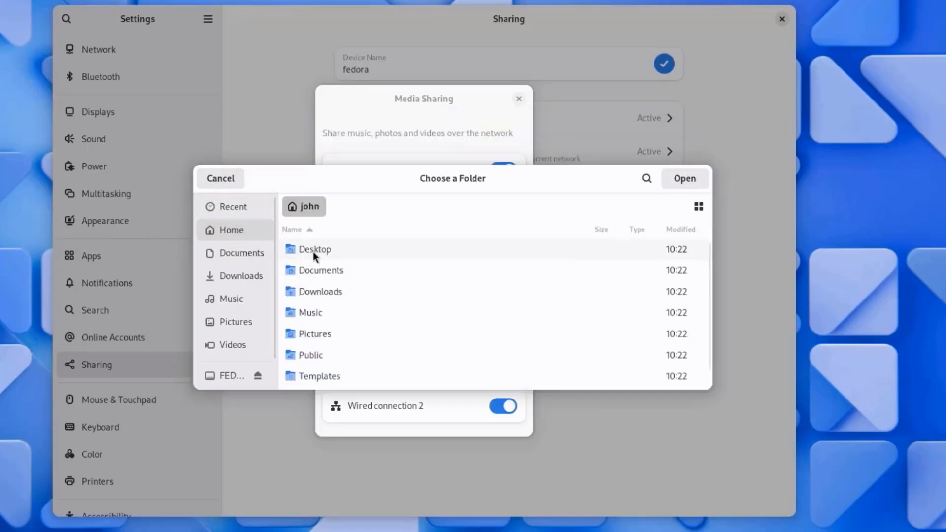
click(239, 185)
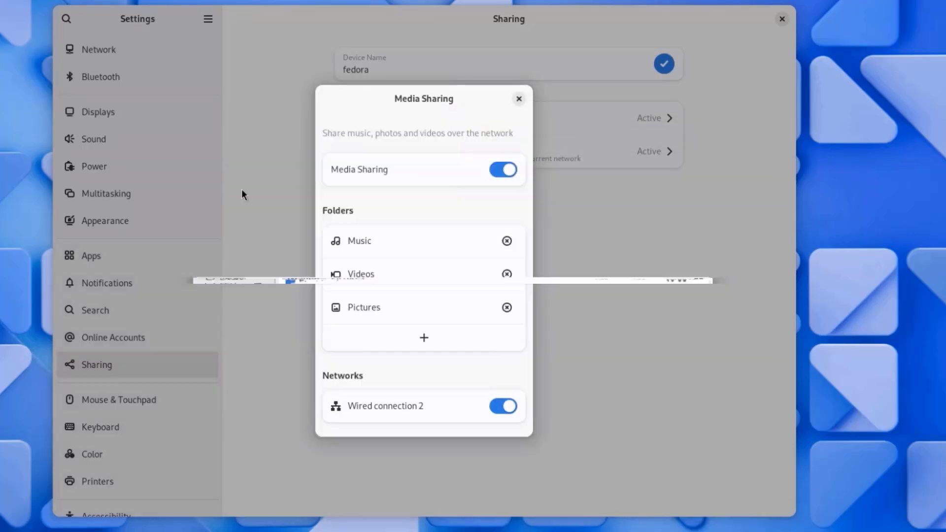
click(495, 171)
click(518, 100)
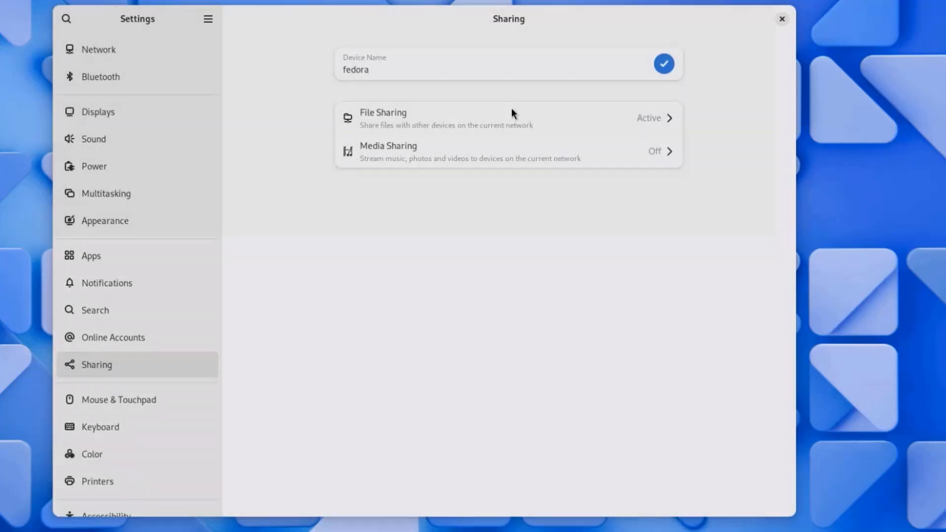
Step: Show the Mouse & Touchpad page with its primary button, acceleration and scroll direction settings
click(148, 398)
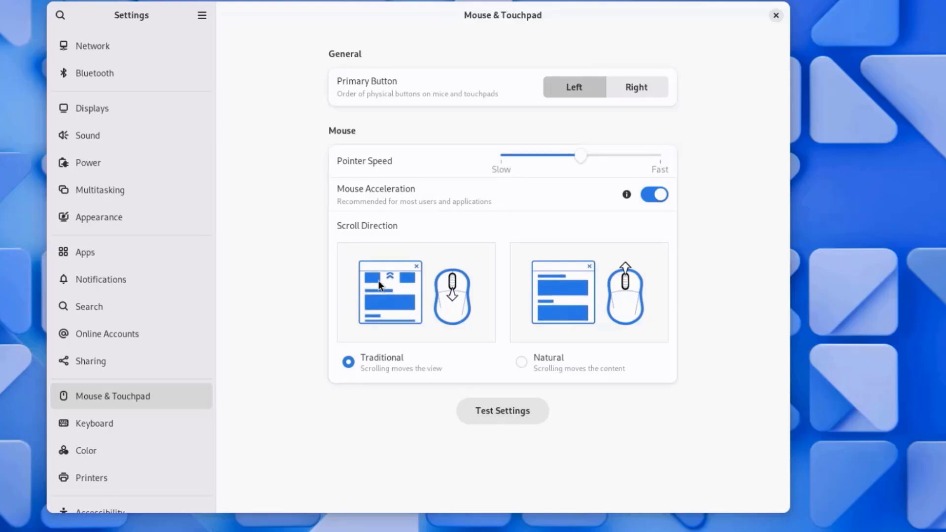
Step: In Keyboard, check the English (US) input source options and cancel adding an input source
click(119, 425)
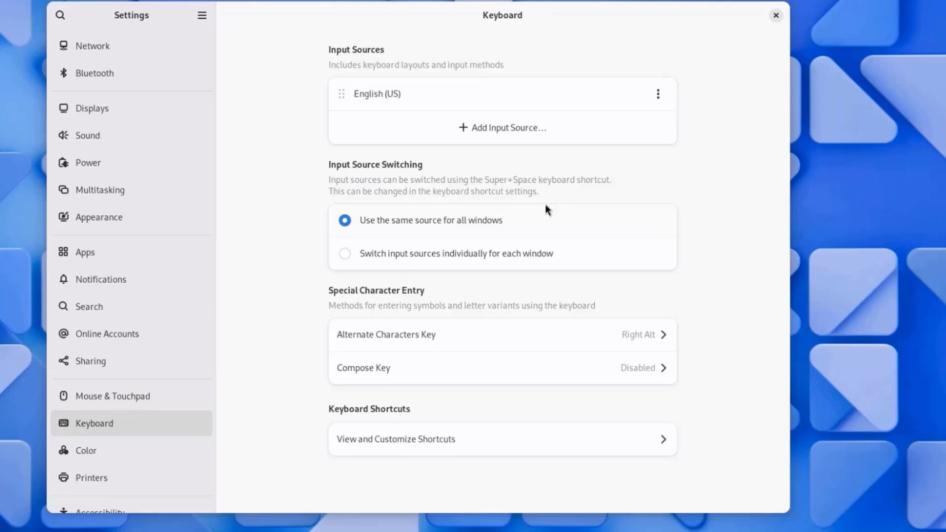
click(657, 93)
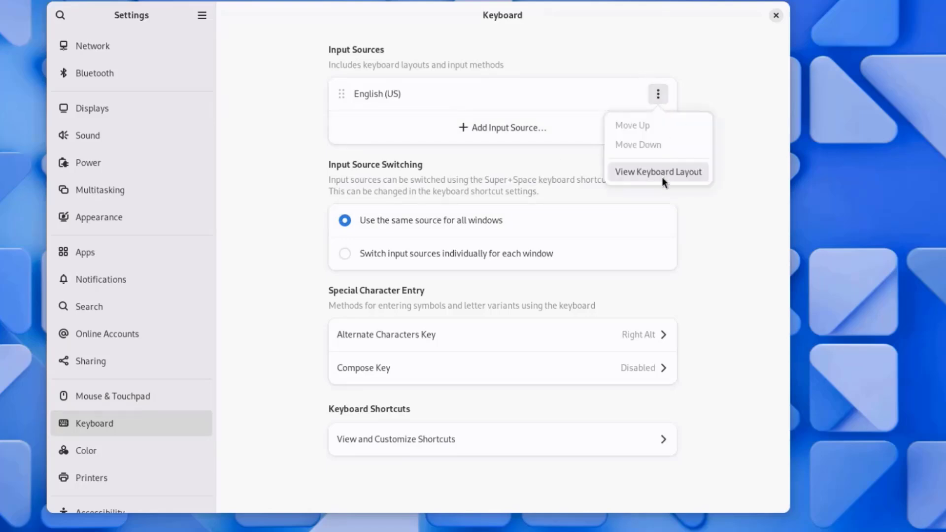
click(685, 92)
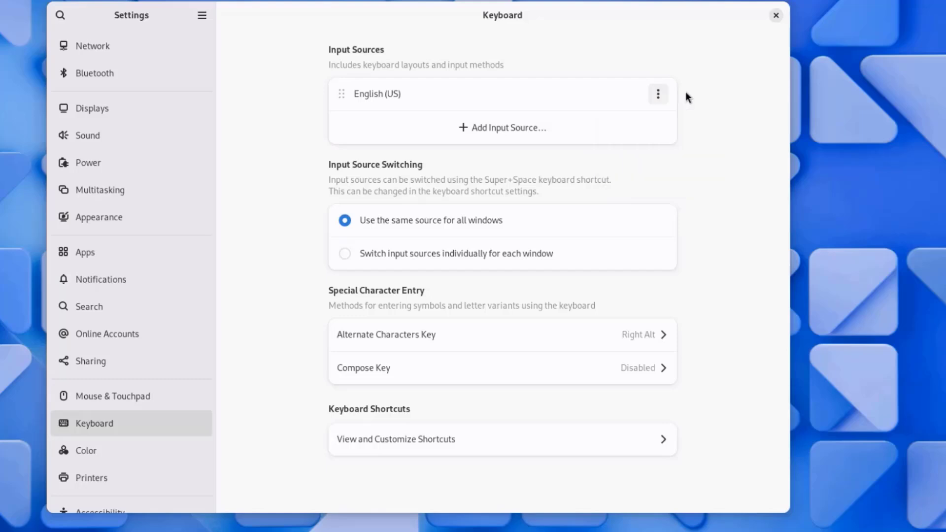
click(501, 132)
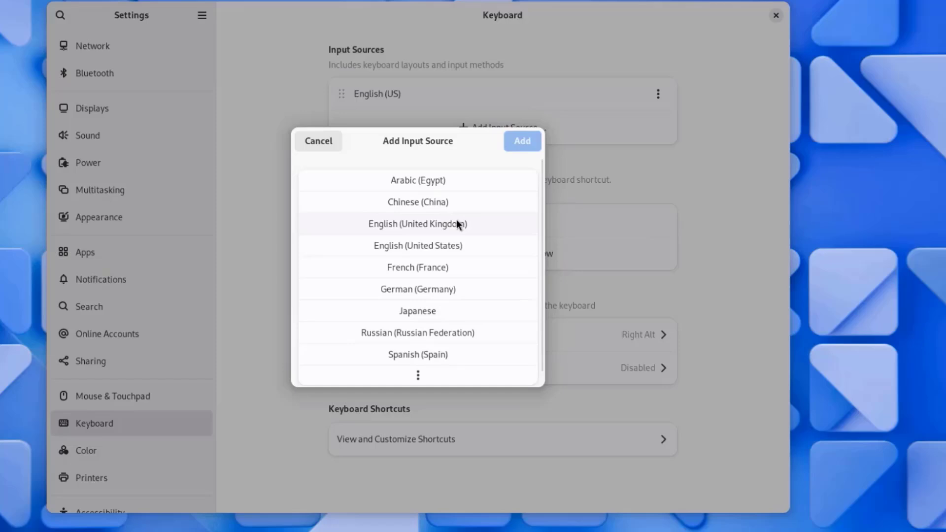
click(331, 142)
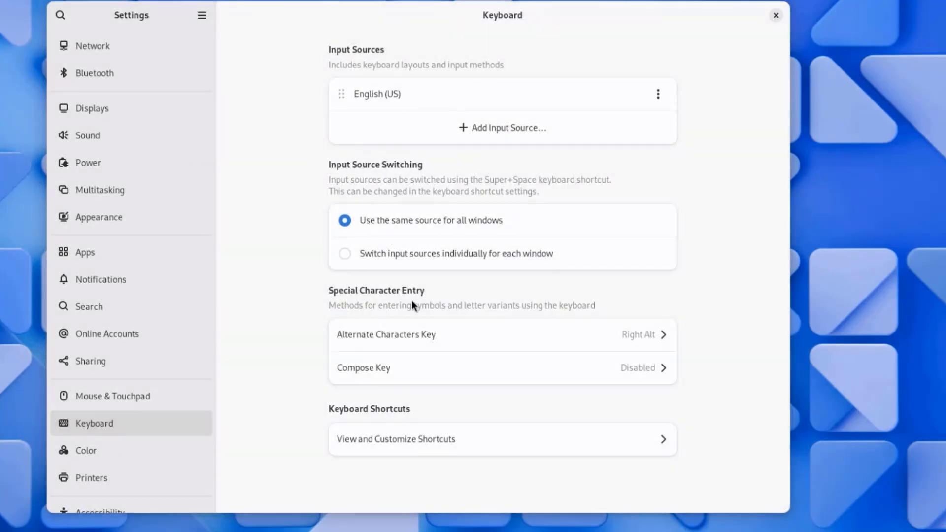
Step: View the Alternate Characters Key setting, then toggle Compose Key on and back to disabled
click(397, 330)
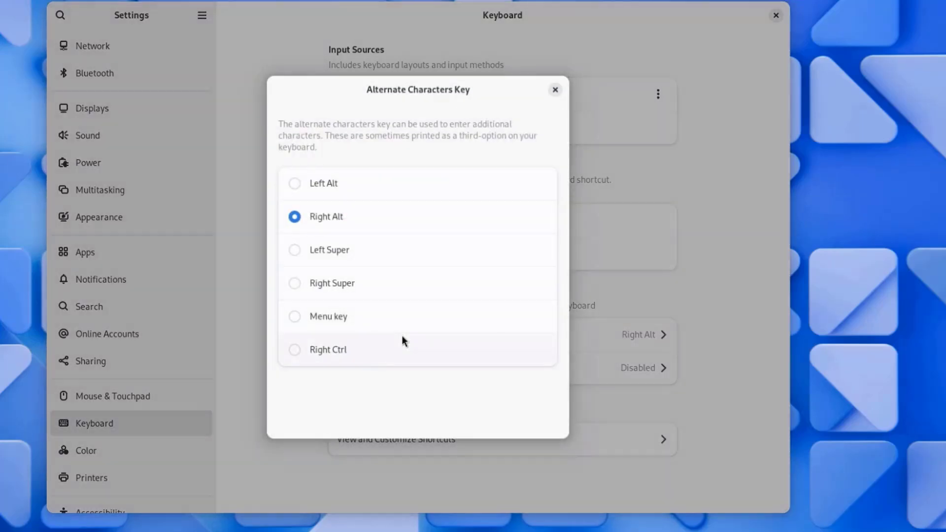
click(555, 90)
click(376, 367)
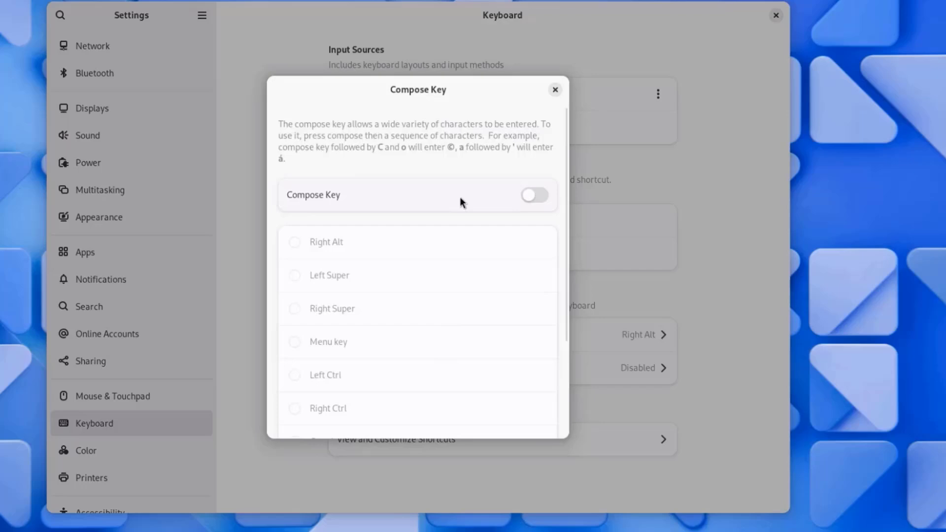
click(540, 195)
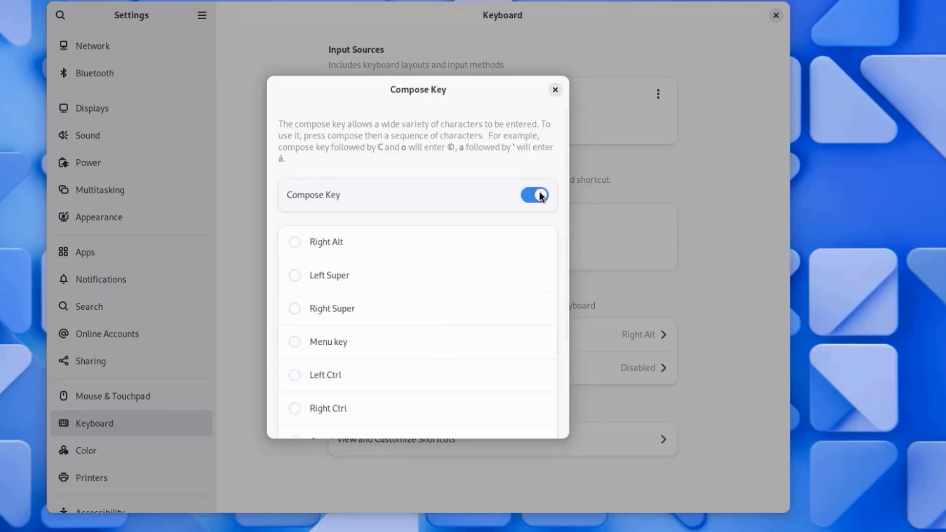
click(542, 196)
click(555, 91)
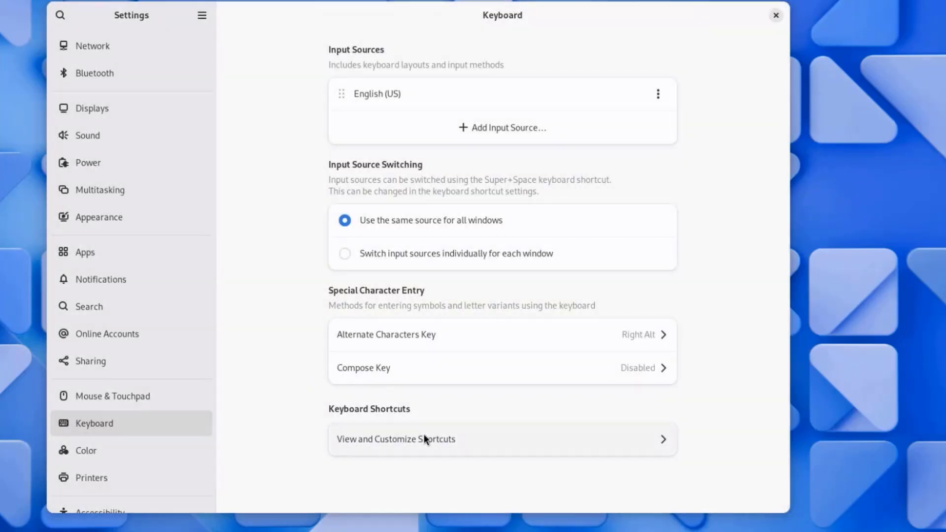
Step: Browse the keyboard shortcut categories and view the Screenshots shortcuts
click(424, 439)
scroll(377, 241, down, 3)
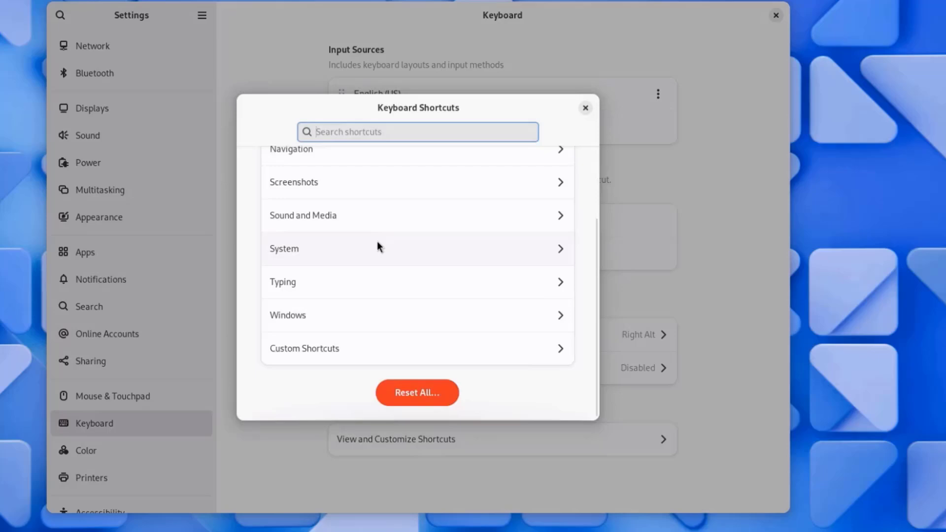
scroll(380, 245, up, 3)
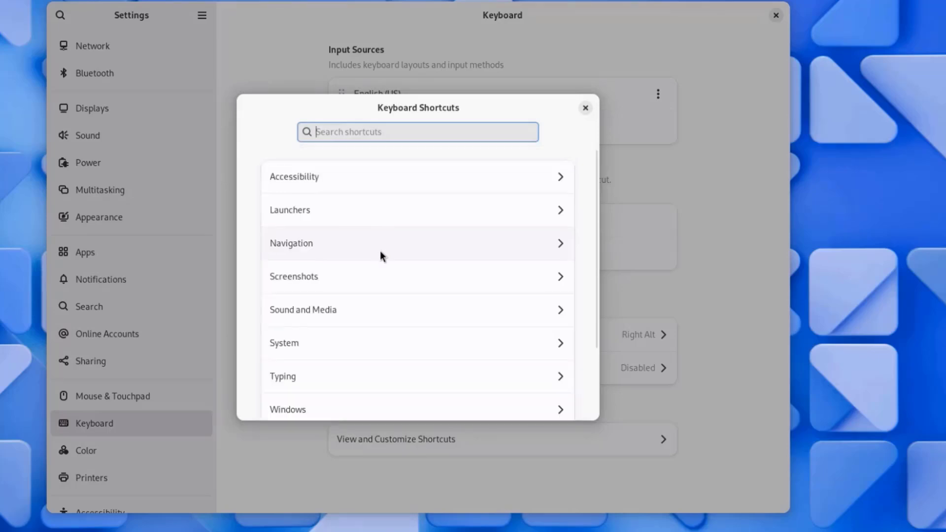
click(374, 284)
click(251, 108)
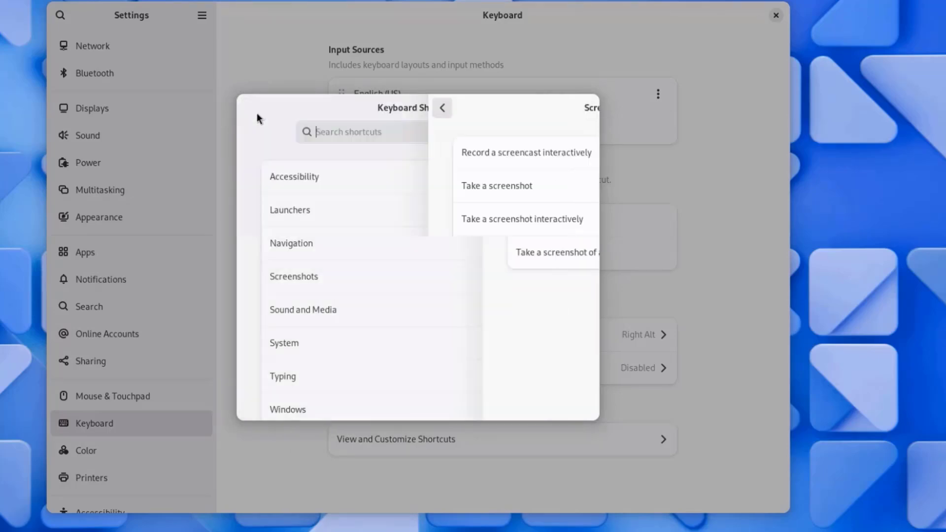
click(319, 277)
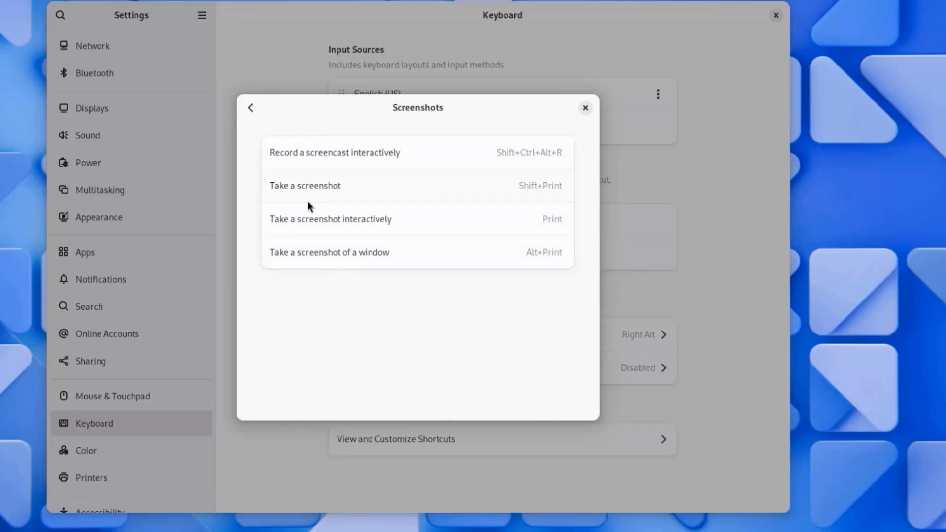
Step: Open the screencast and Take a screenshot shortcut prompts and dismiss them unchanged
click(524, 151)
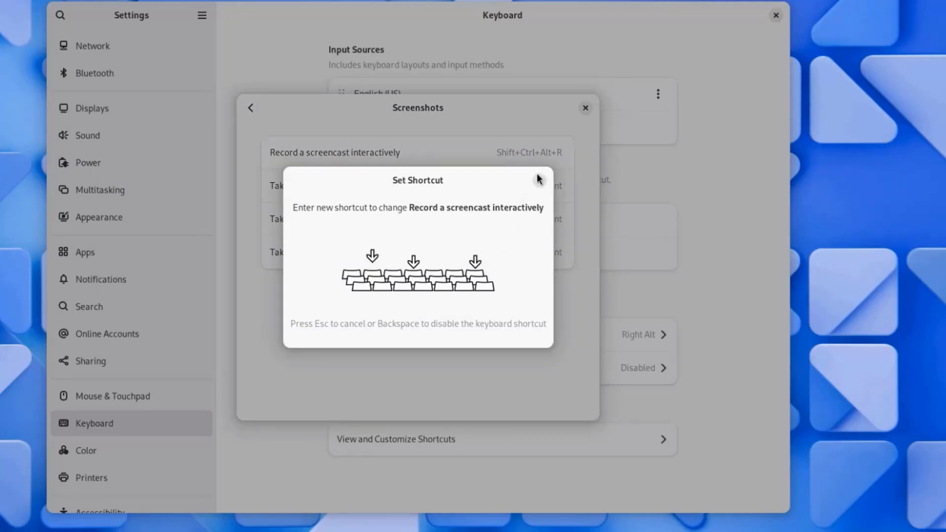
click(539, 180)
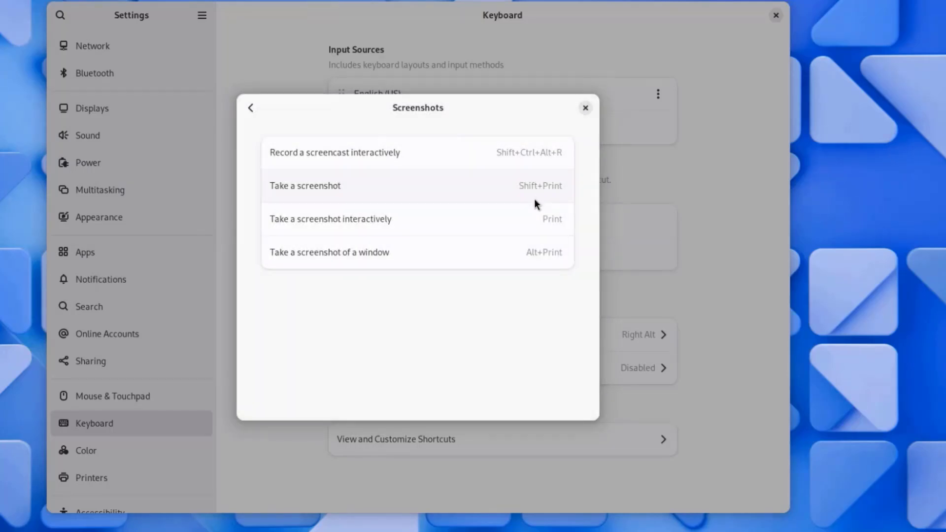
click(418, 190)
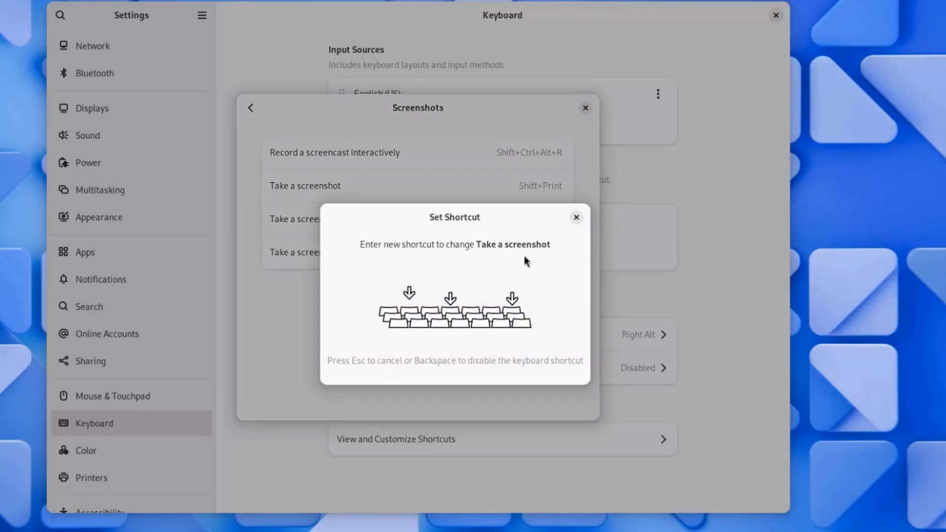
click(576, 217)
Step: Go via Color to Printers, unlock them with the account password, and list printers to add
click(124, 451)
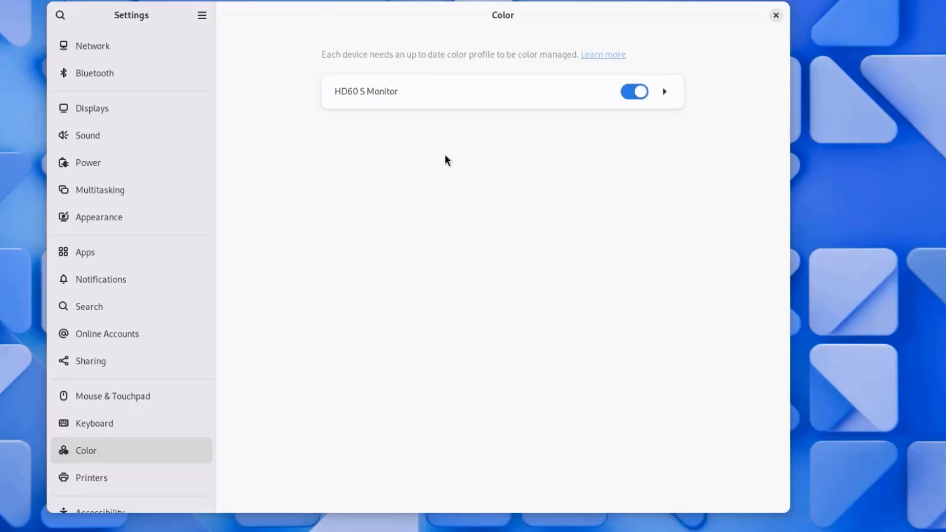
scroll(120, 402, down, 3)
click(121, 402)
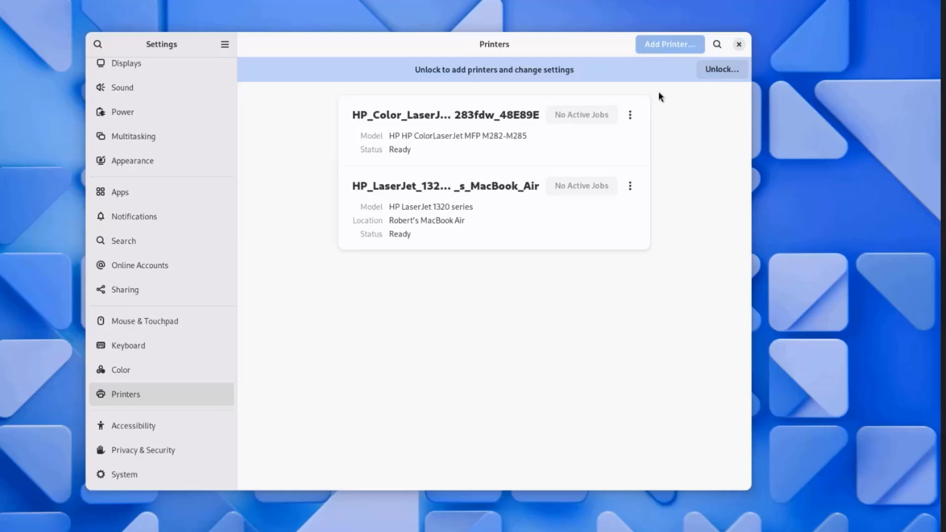
click(716, 69)
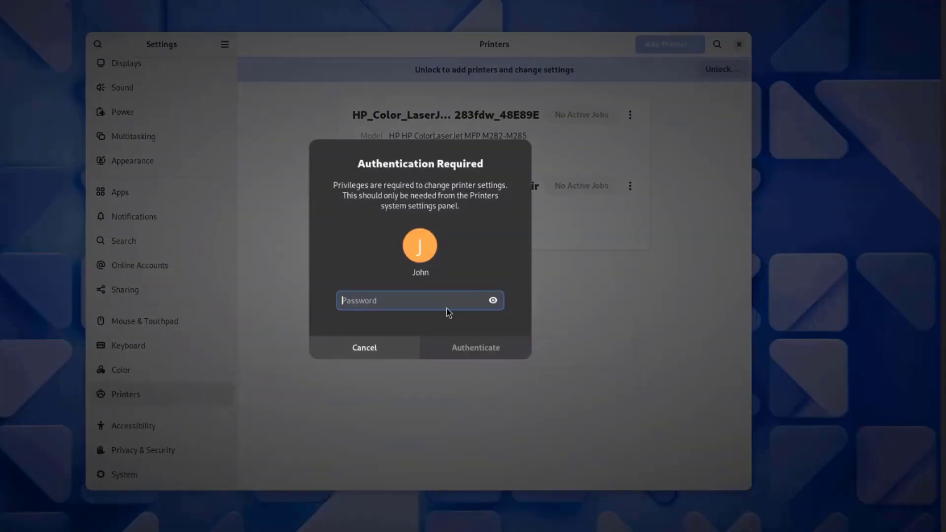
text(••••)
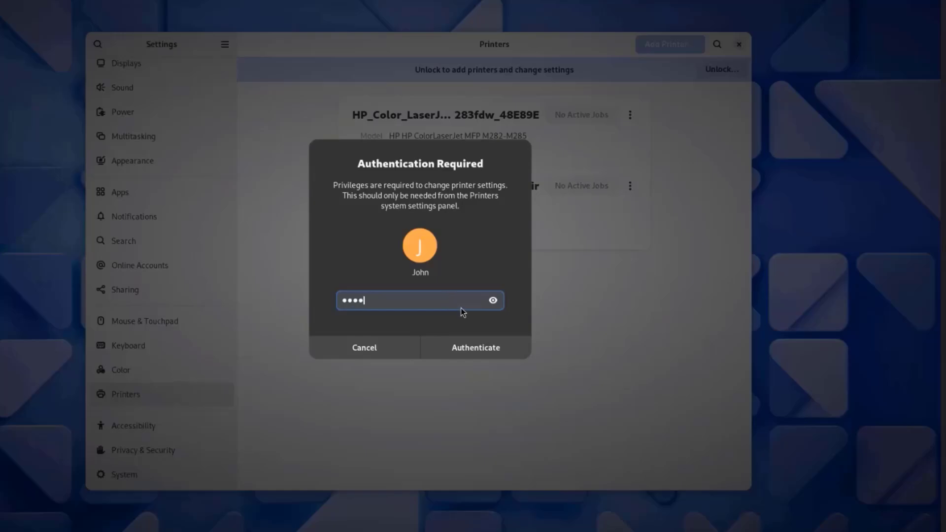
key(Return)
click(662, 46)
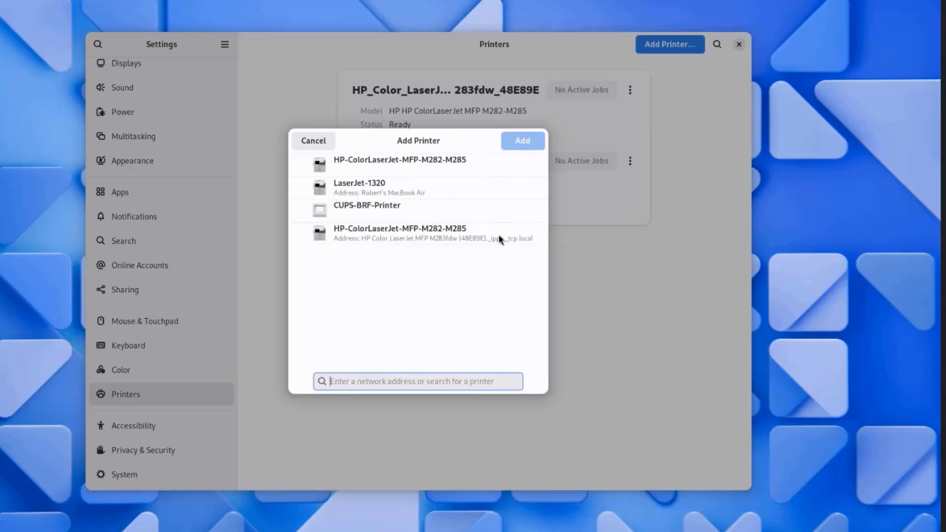
Step: Cancel adding a printer and set the accessibility menu to always show in the top bar
click(306, 143)
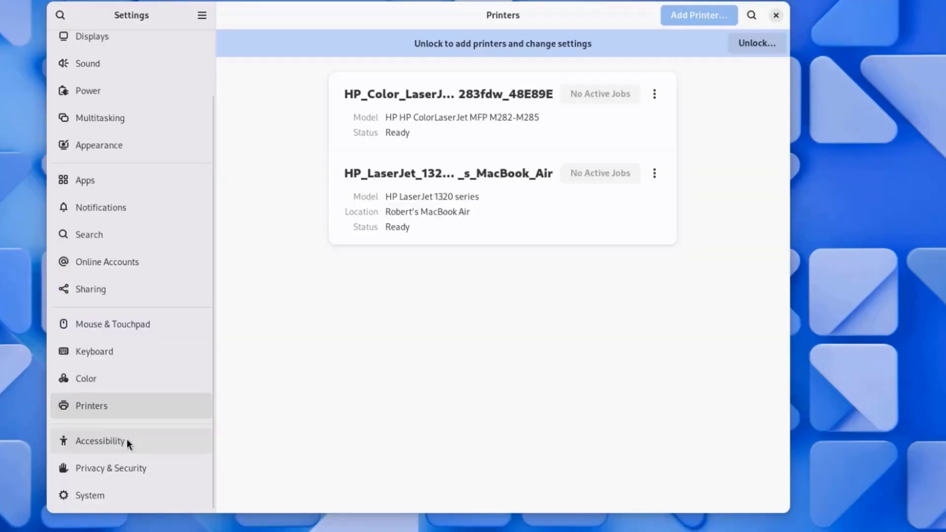
click(126, 438)
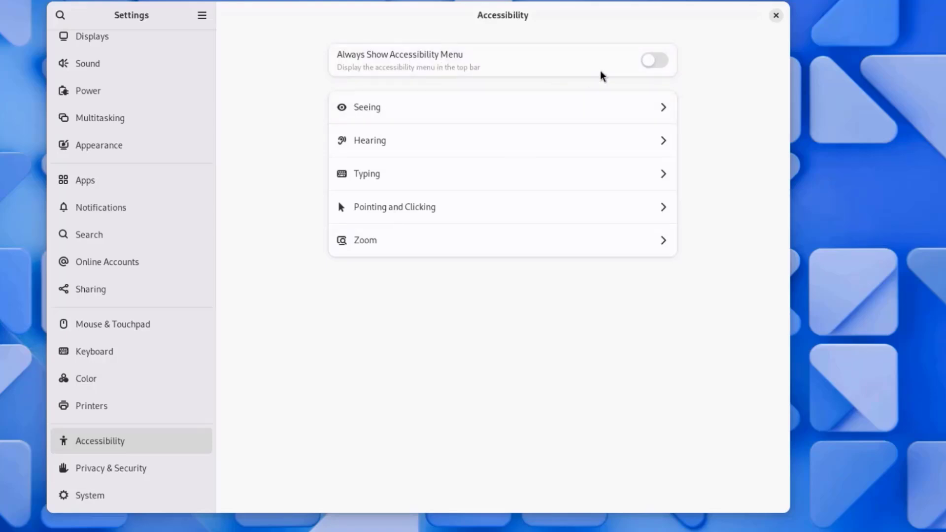
click(651, 61)
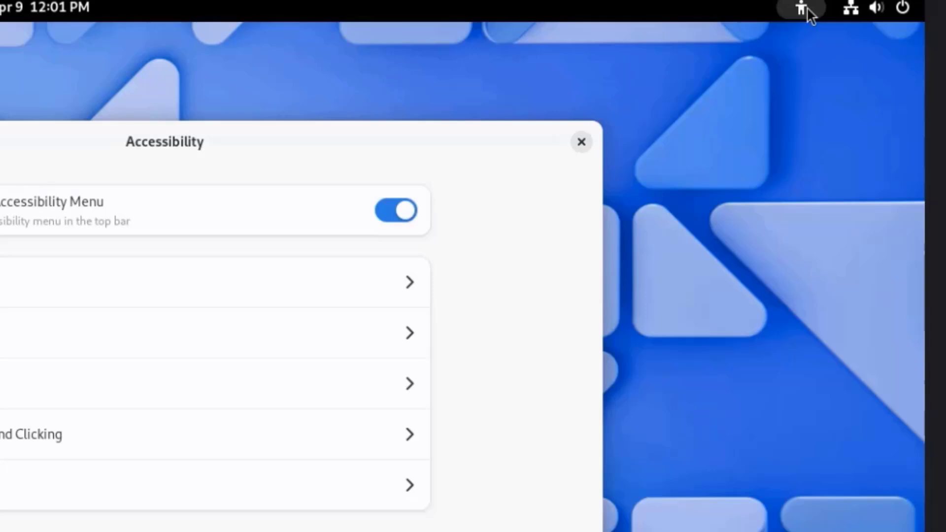
click(804, 8)
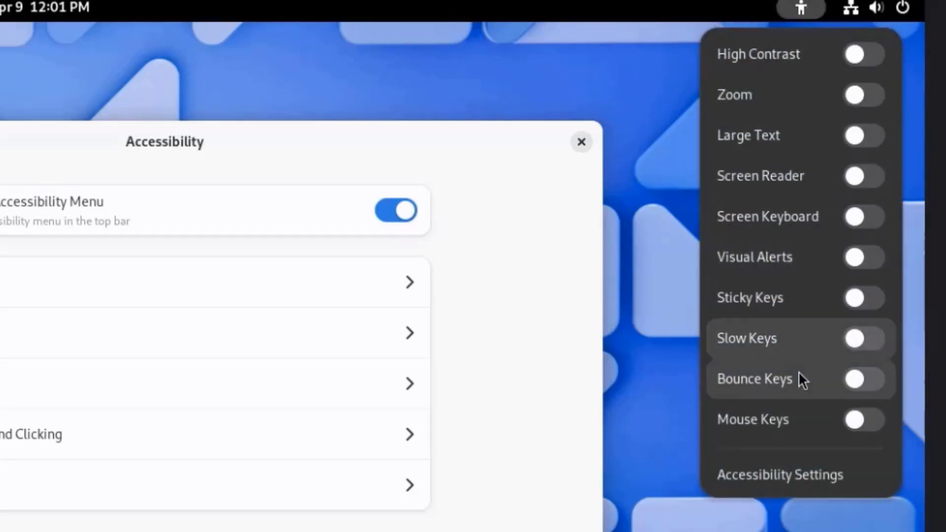
click(777, 468)
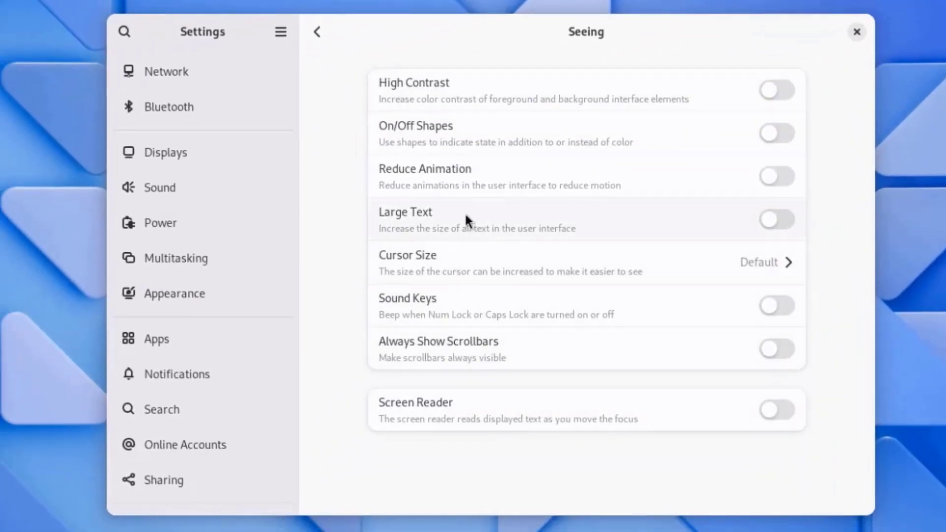
Step: Review Hearing and Pointing & Clicking options, and nudge the Typing cursor blink speed faster
click(317, 32)
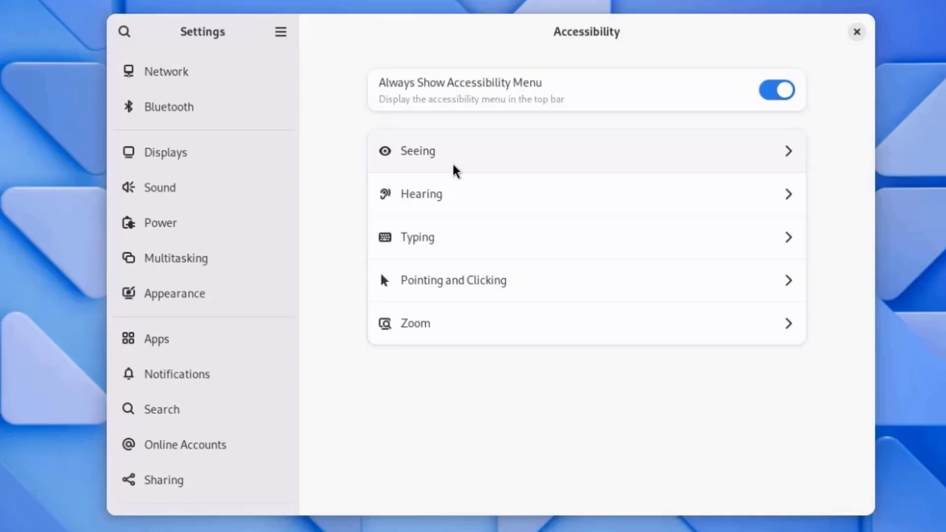
click(455, 213)
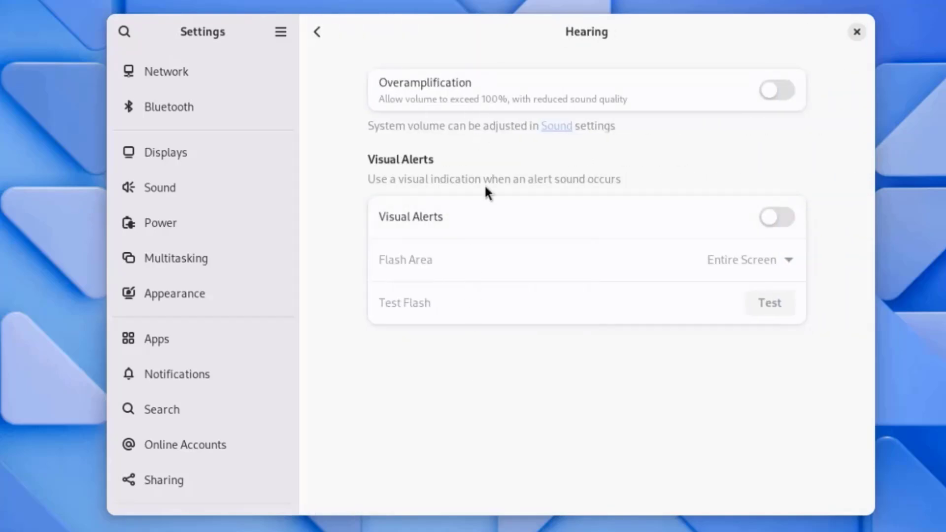
click(313, 32)
click(416, 239)
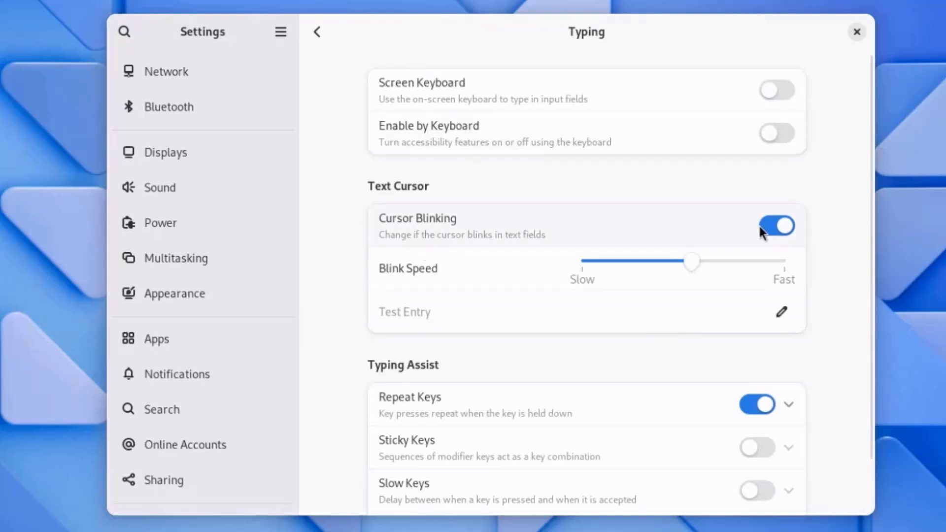
click(793, 262)
click(318, 32)
click(467, 280)
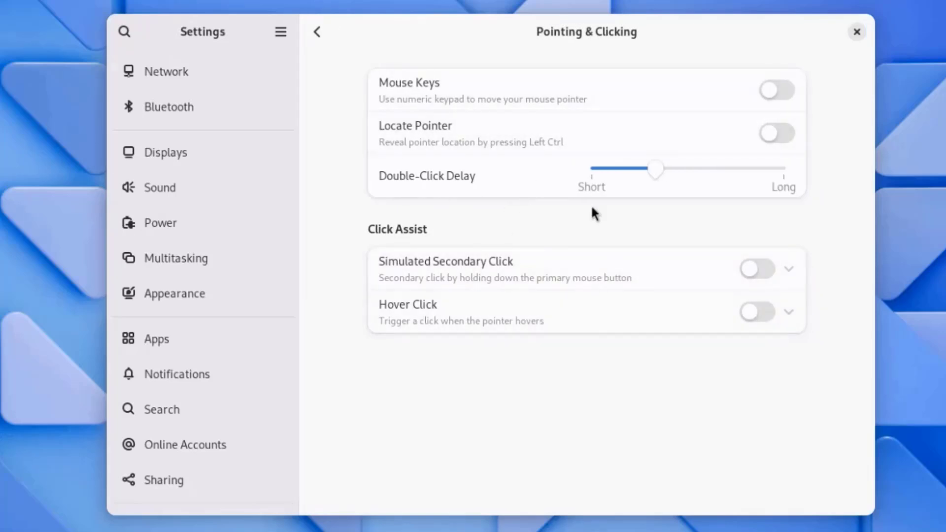
click(325, 33)
Step: In Zoom, toggle whole-screen magnification on and off and review screen area and follow options
click(440, 333)
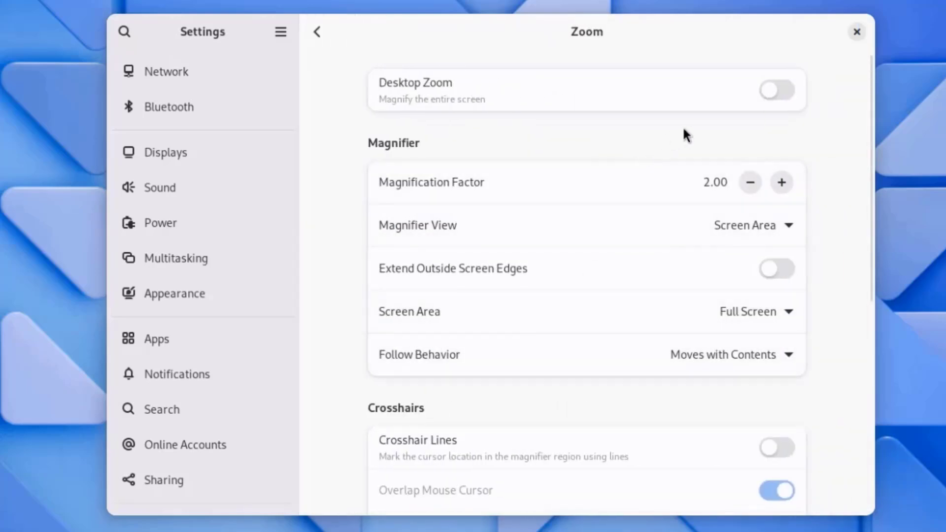
click(778, 91)
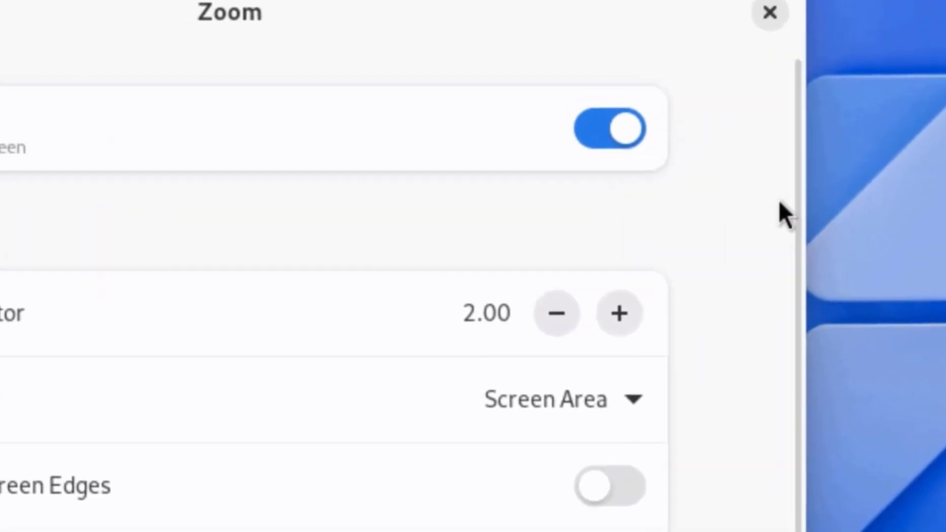
click(777, 90)
scroll(791, 199, down, 3)
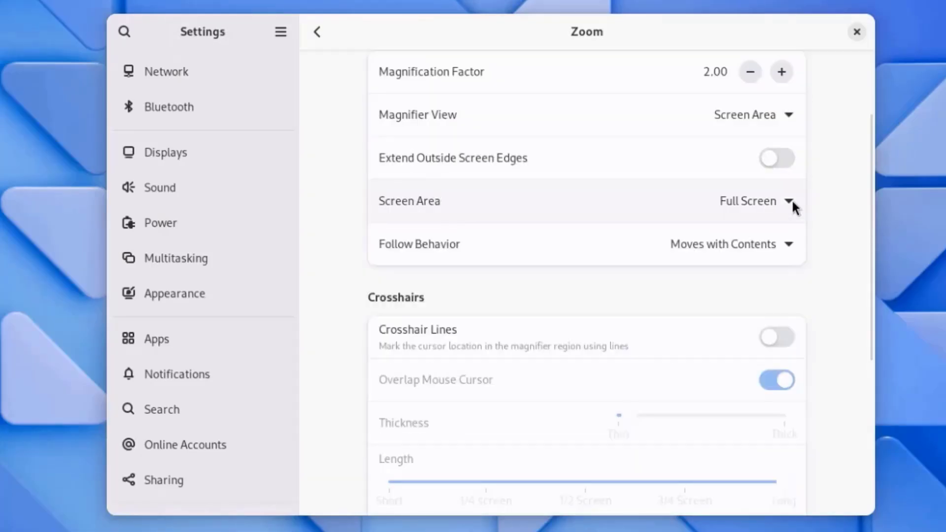
click(791, 199)
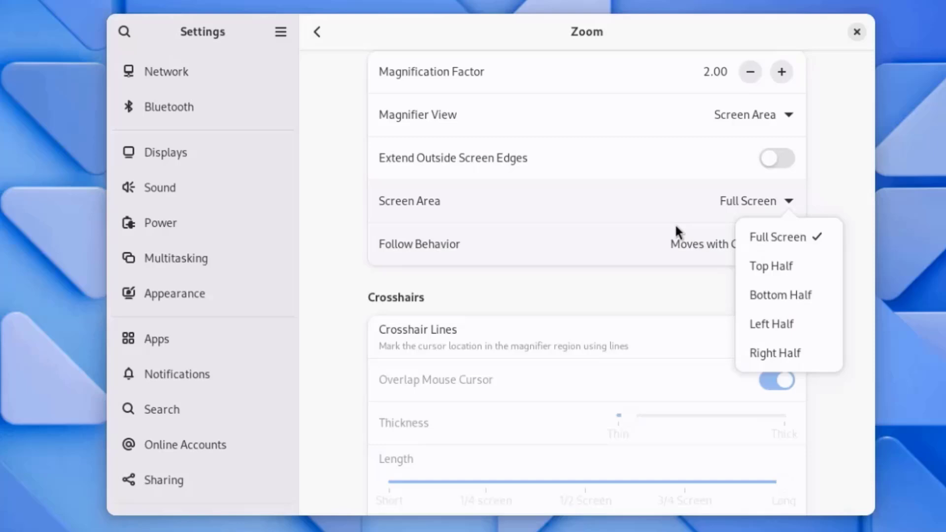
click(643, 222)
click(725, 243)
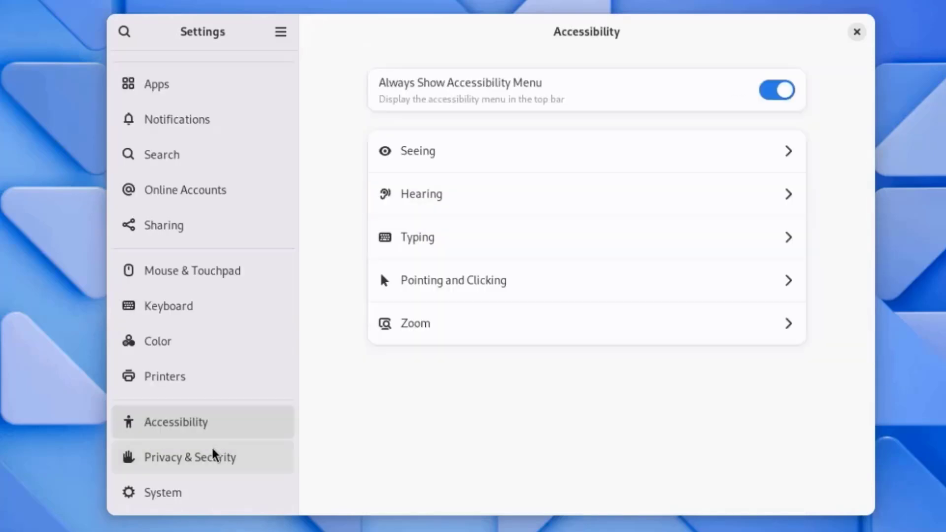
click(236, 454)
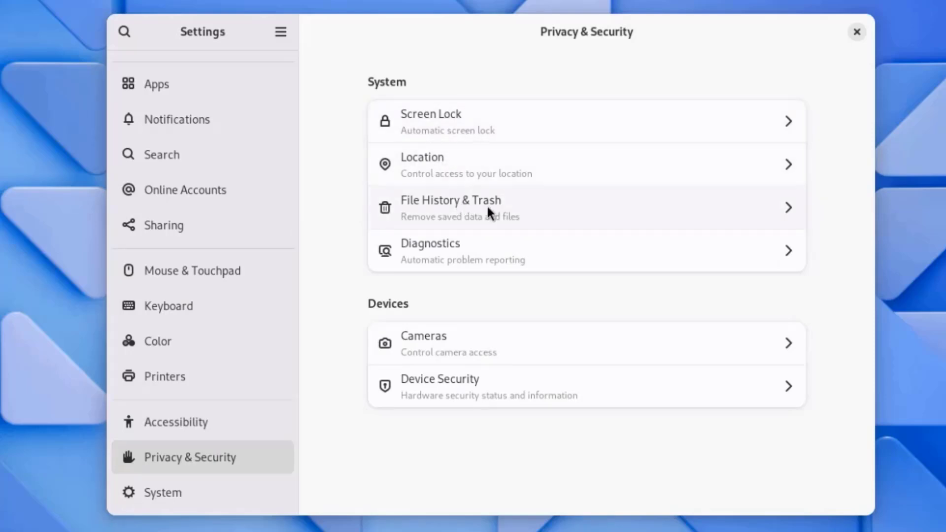
click(465, 120)
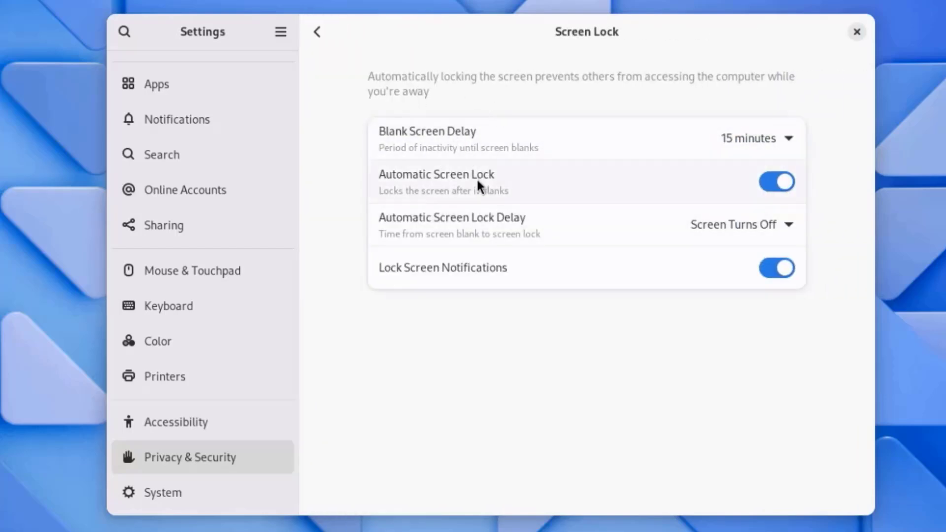
click(716, 143)
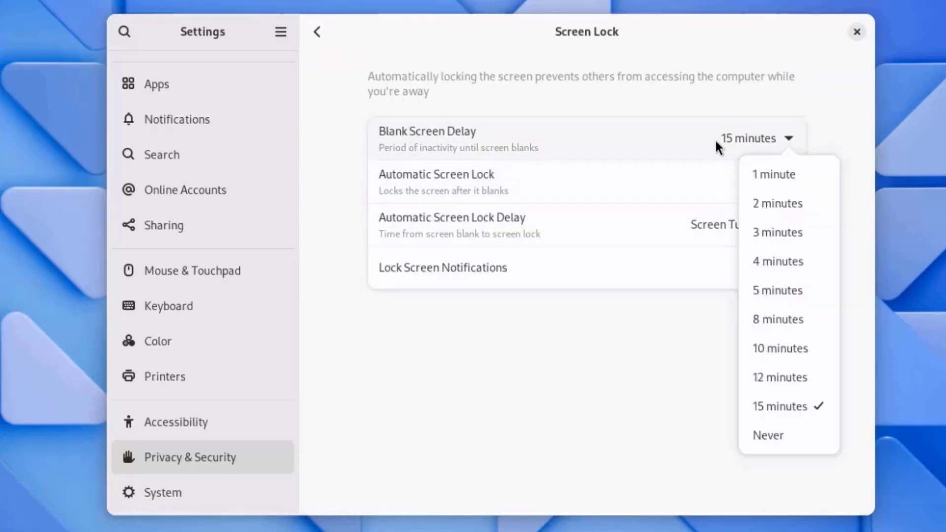
click(649, 102)
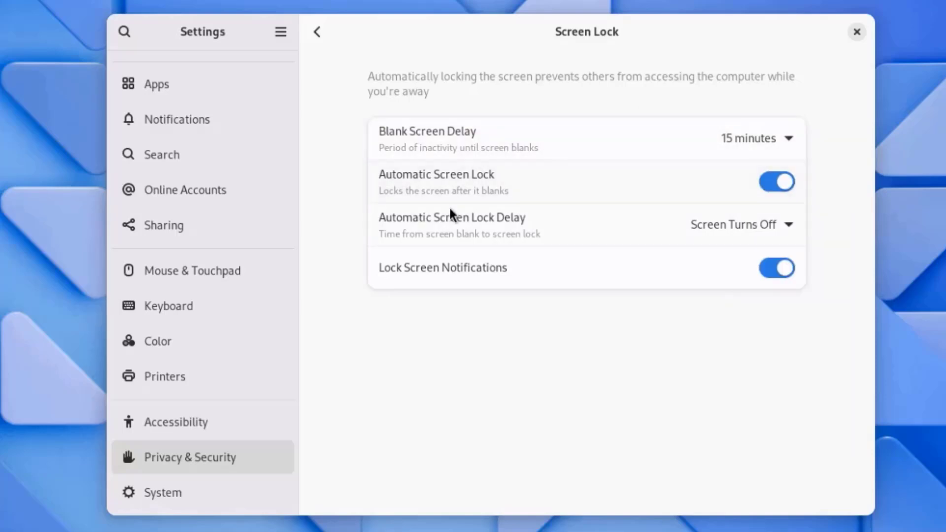
click(634, 214)
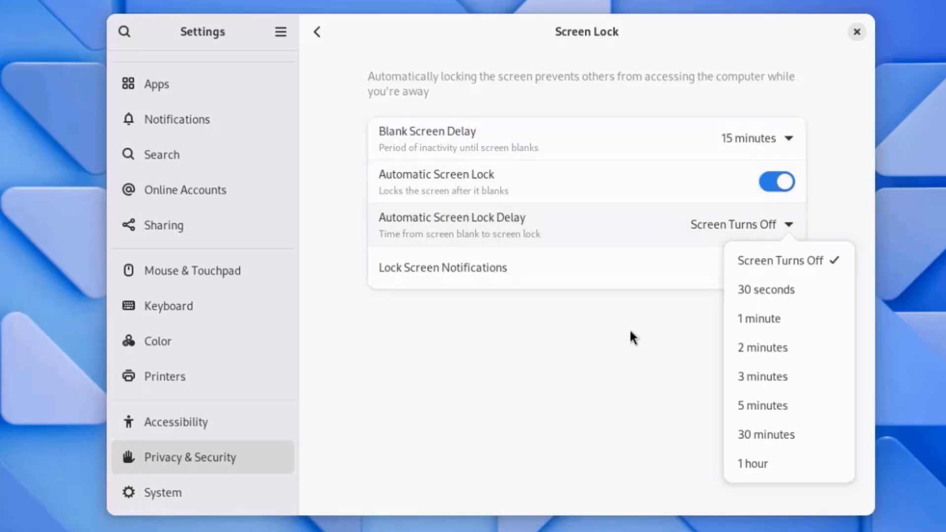
click(536, 268)
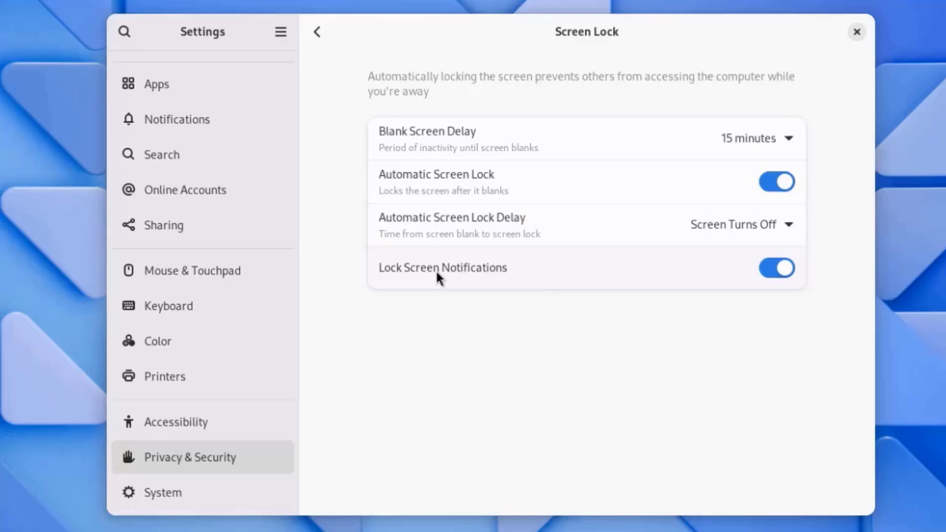
click(317, 33)
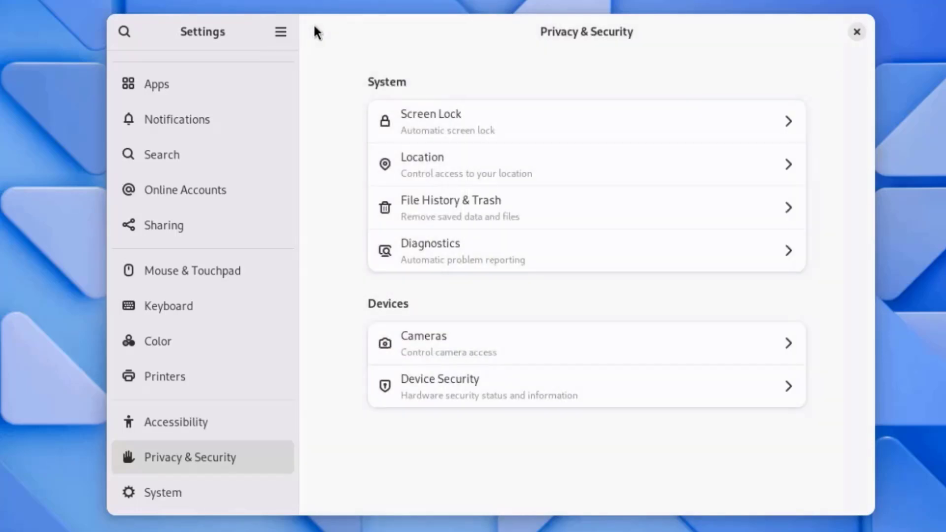
click(427, 202)
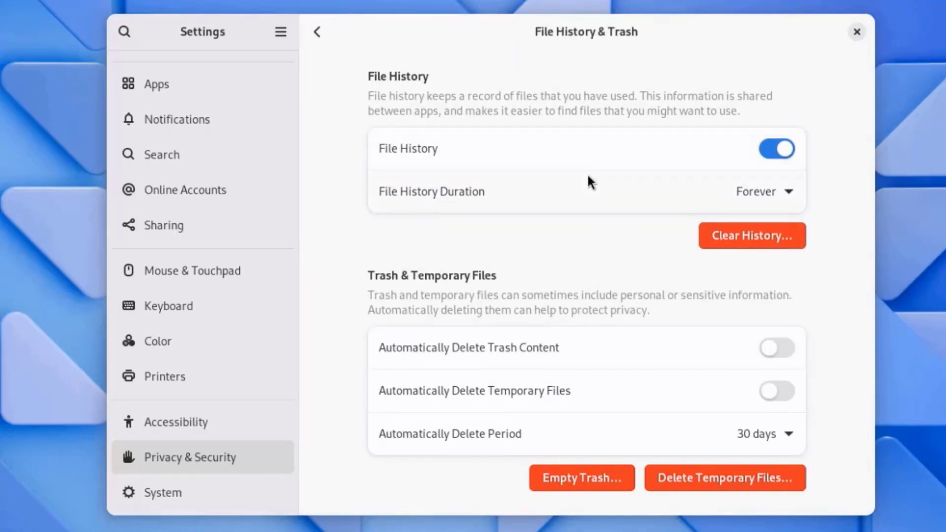
click(773, 192)
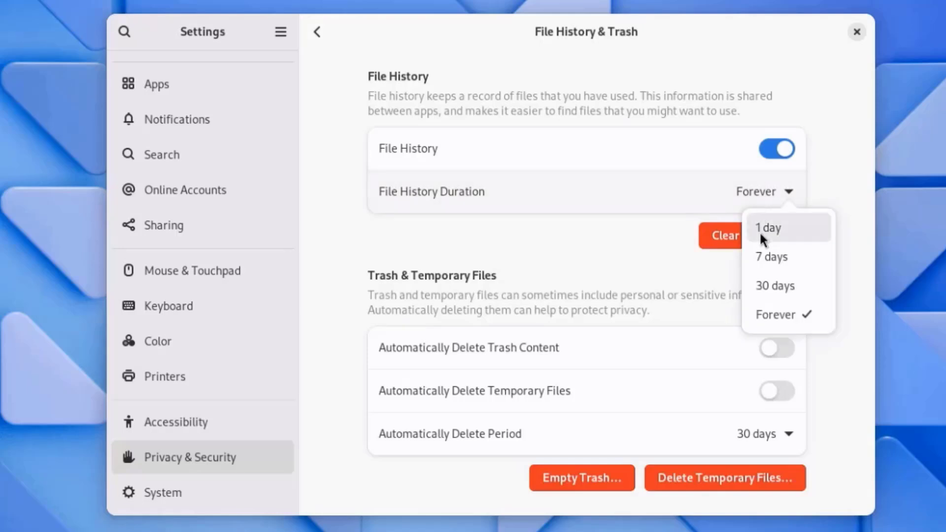
click(763, 318)
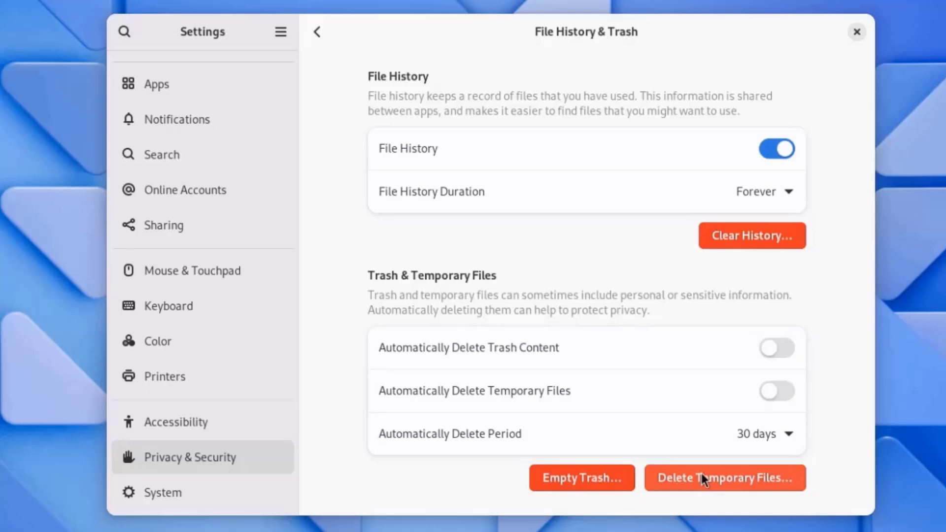
click(314, 29)
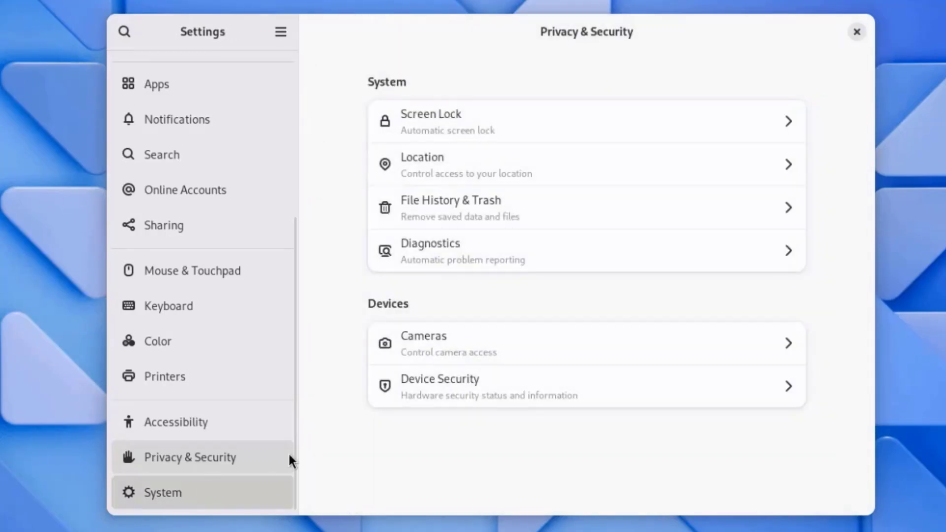
Step: In System, review the interface language choices without changing anything
click(460, 83)
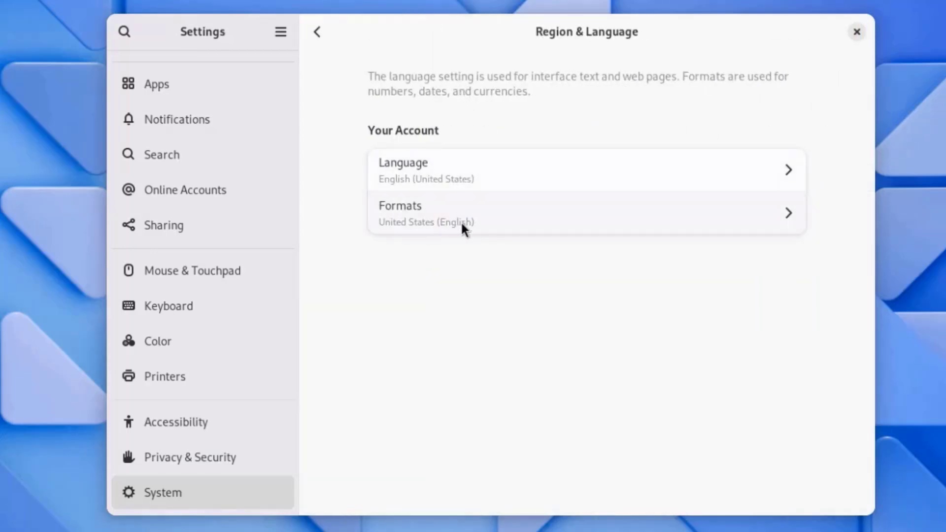
click(409, 163)
scroll(450, 192, down, 2)
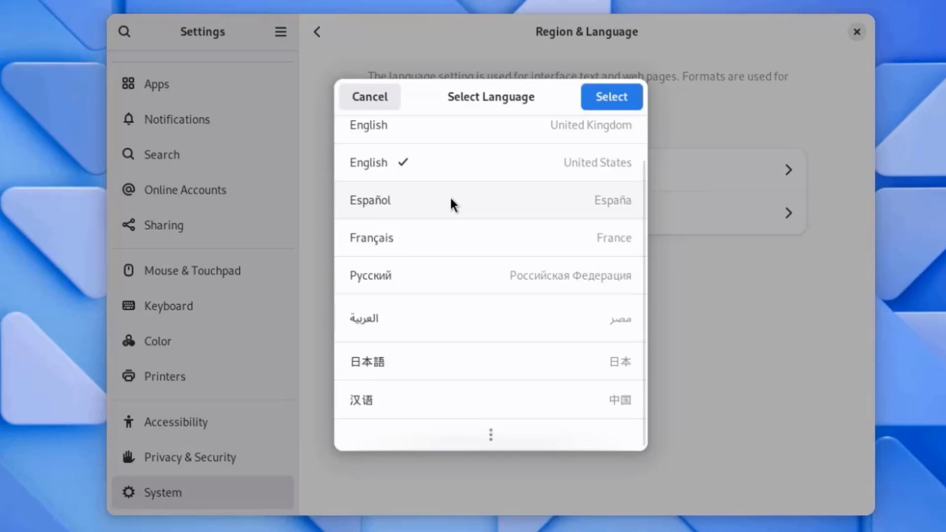
scroll(438, 286, up, 2)
click(376, 99)
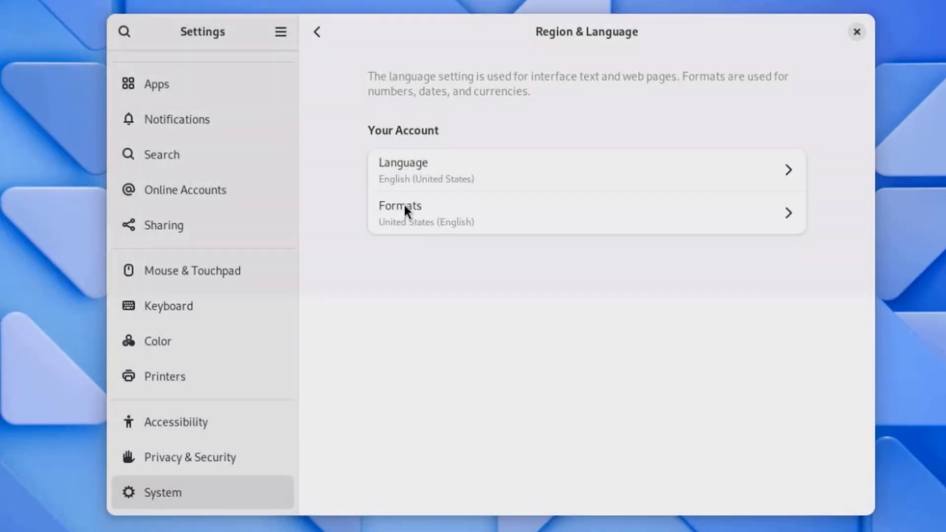
Step: Look through the regional formats and Date & Time settings, leaving them unchanged
click(421, 207)
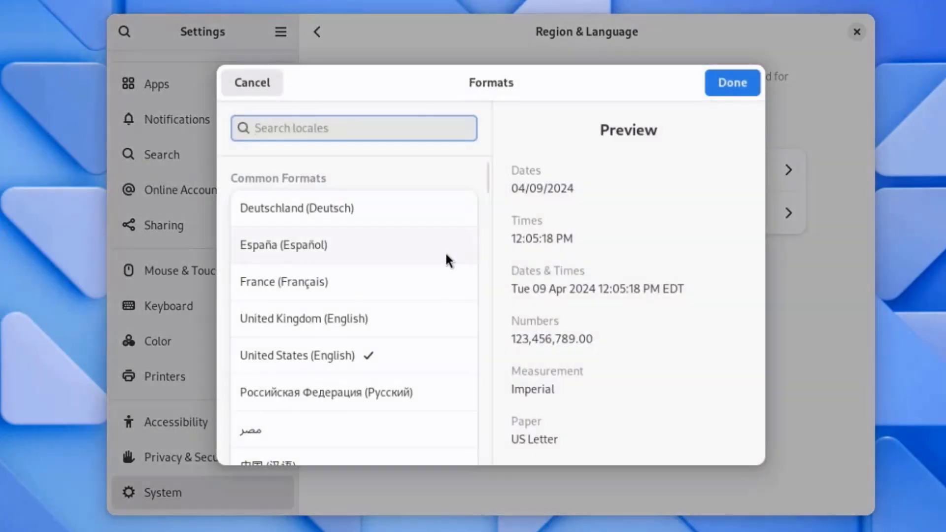
scroll(434, 247, down, 3)
scroll(433, 244, down, 5)
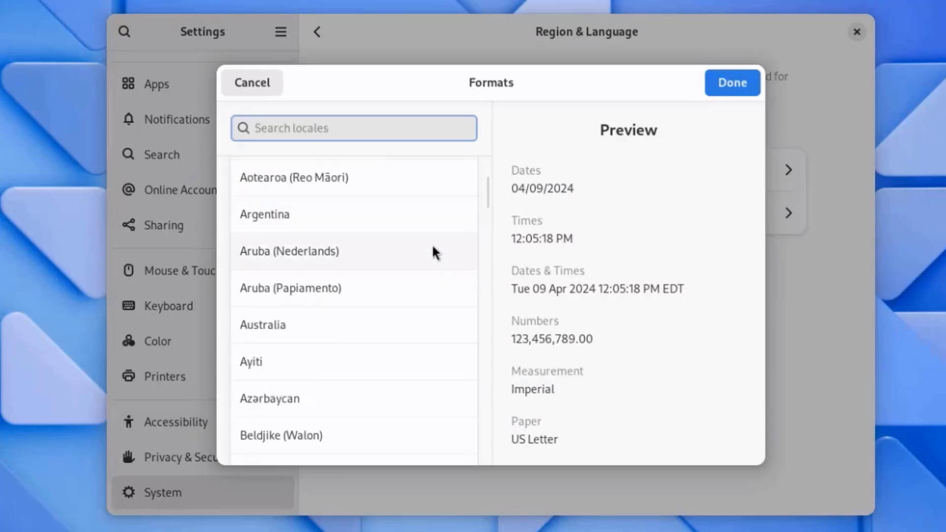
key(Escape)
click(317, 32)
click(418, 131)
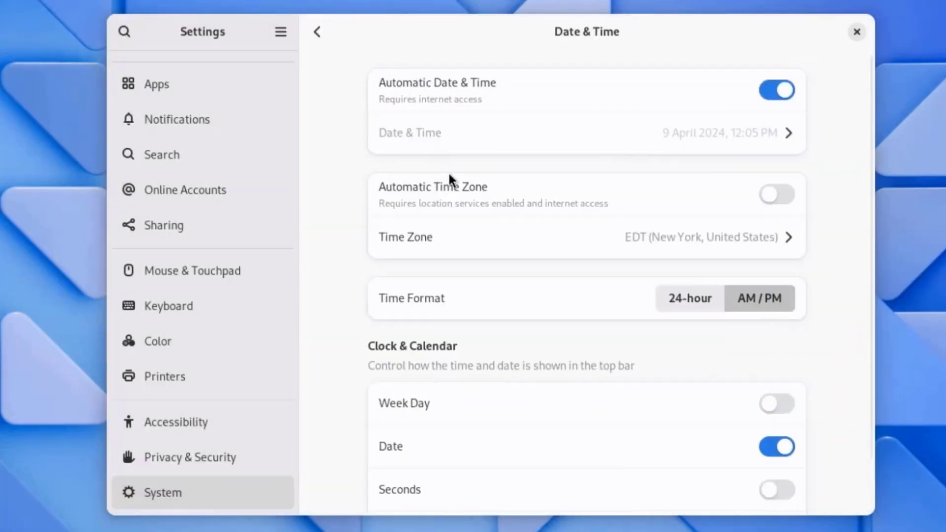
scroll(599, 266, down, 2)
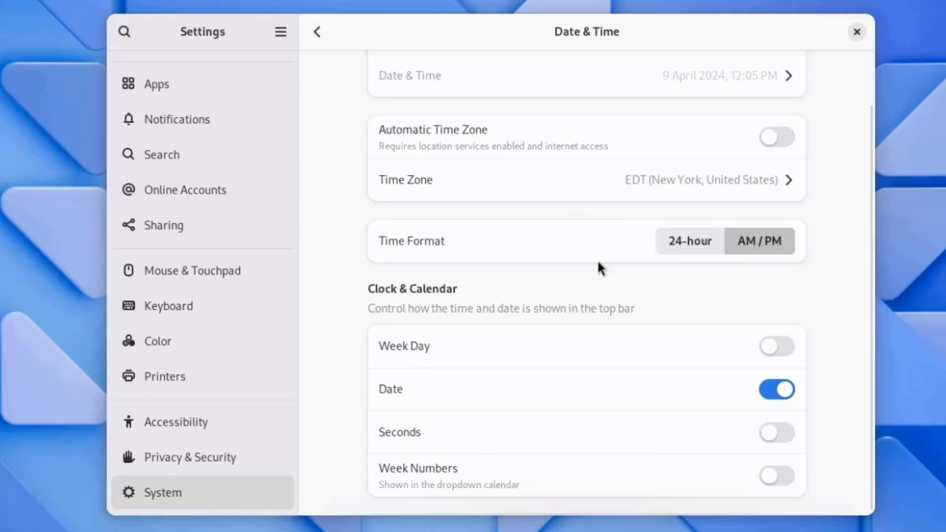
scroll(604, 310, up, 2)
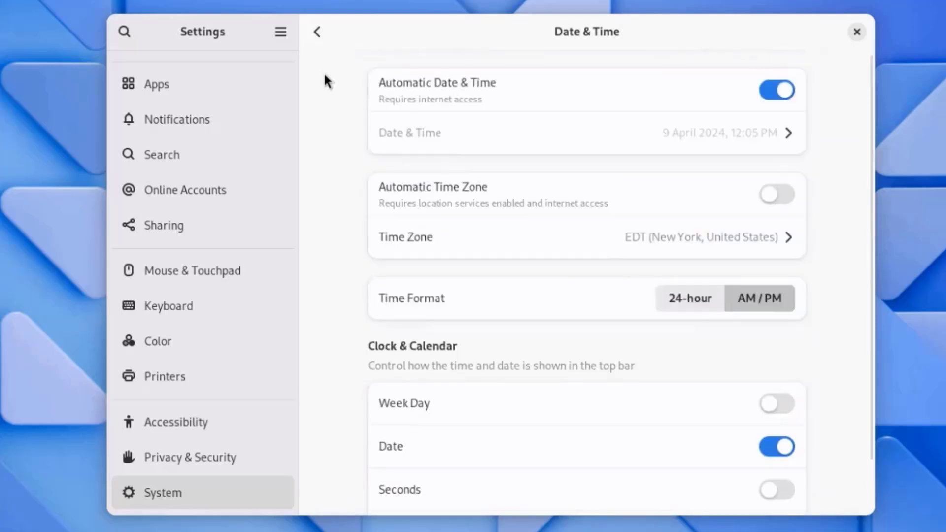
click(319, 30)
Step: Unlock Users with the account password, then cancel adding a new user
click(435, 176)
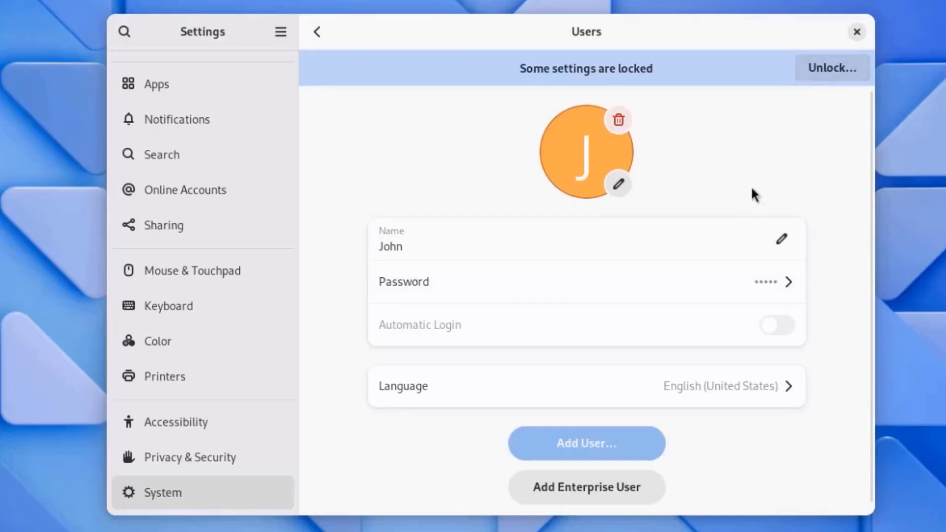
click(821, 67)
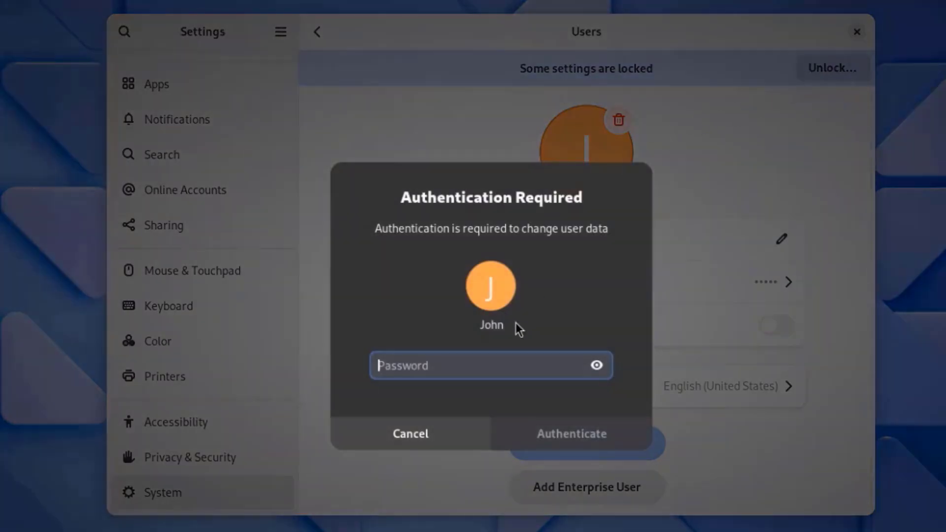
text(••••)
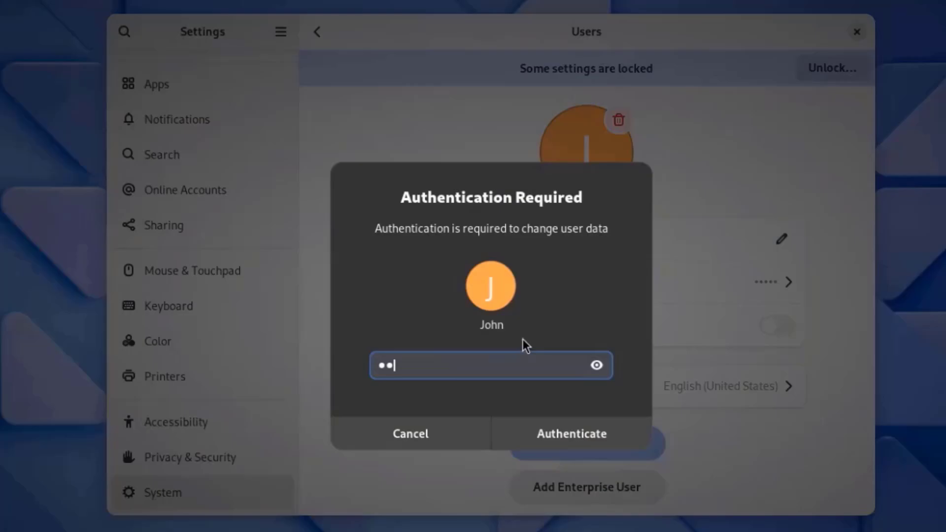
key(Return)
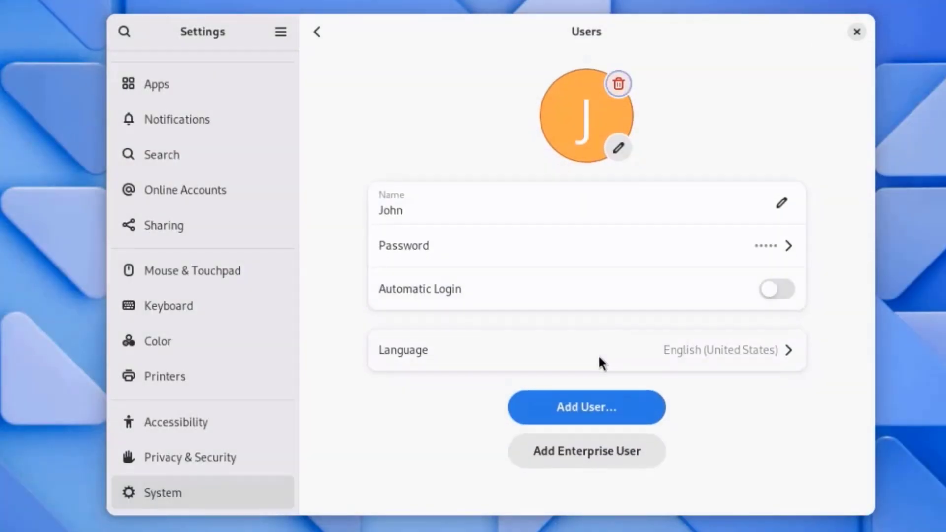
click(592, 404)
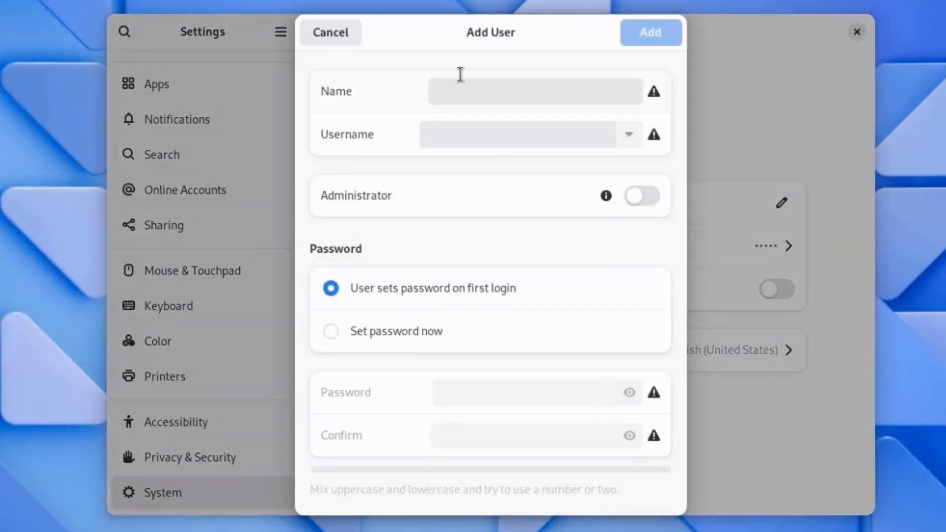
click(513, 83)
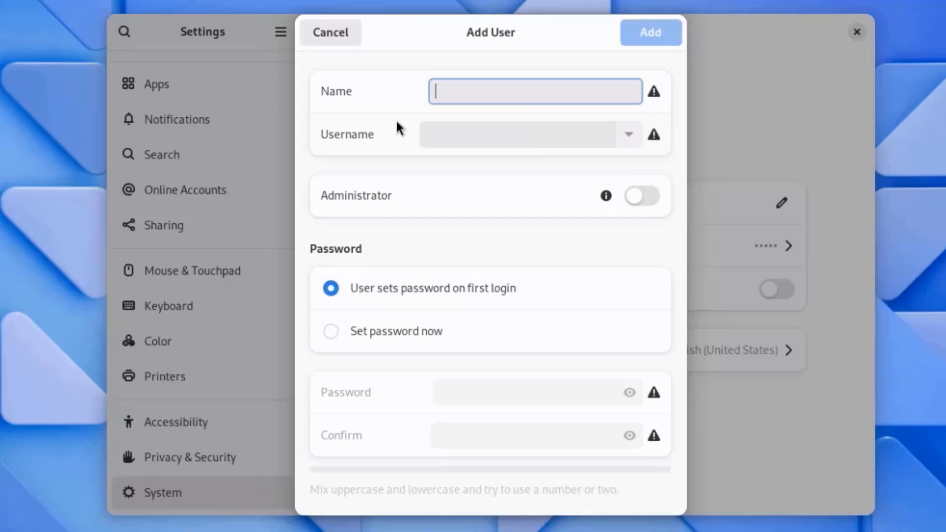
click(340, 35)
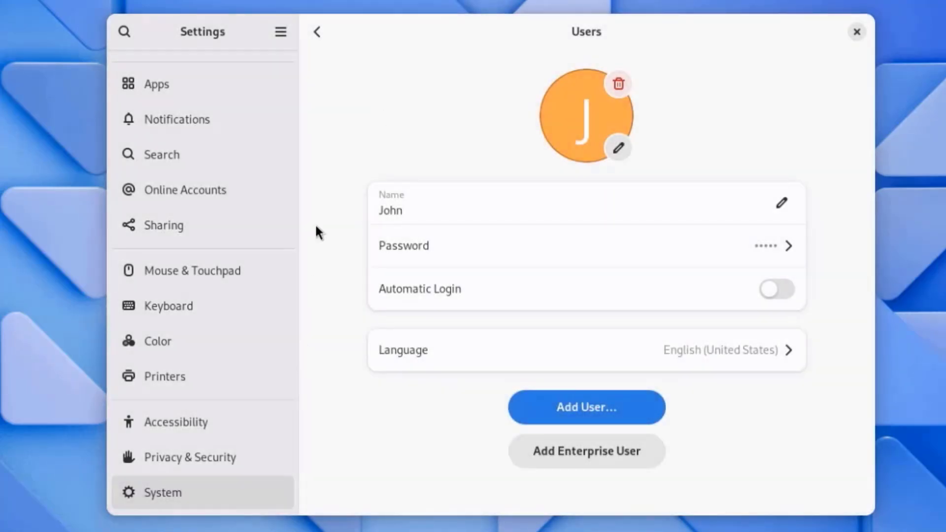
Step: In Remote Desktop, switch on Remote Login and Desktop Sharing
click(316, 35)
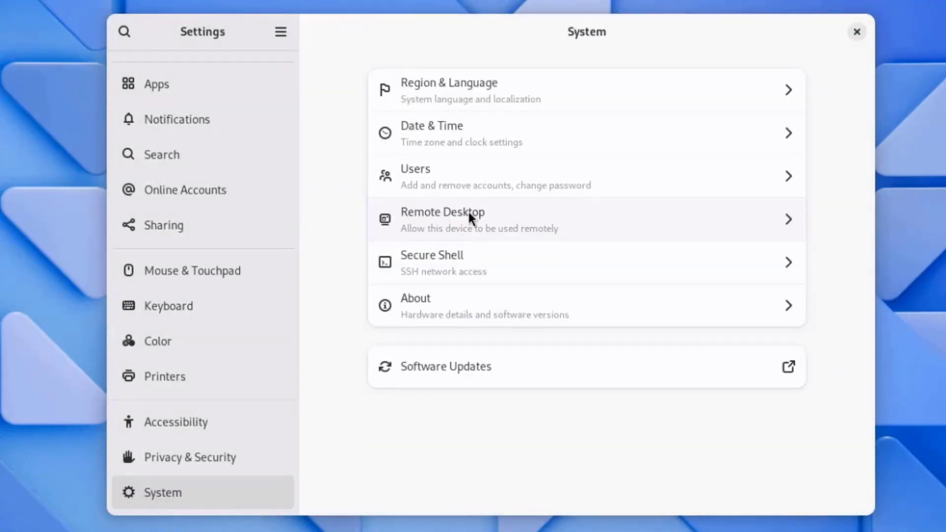
click(468, 219)
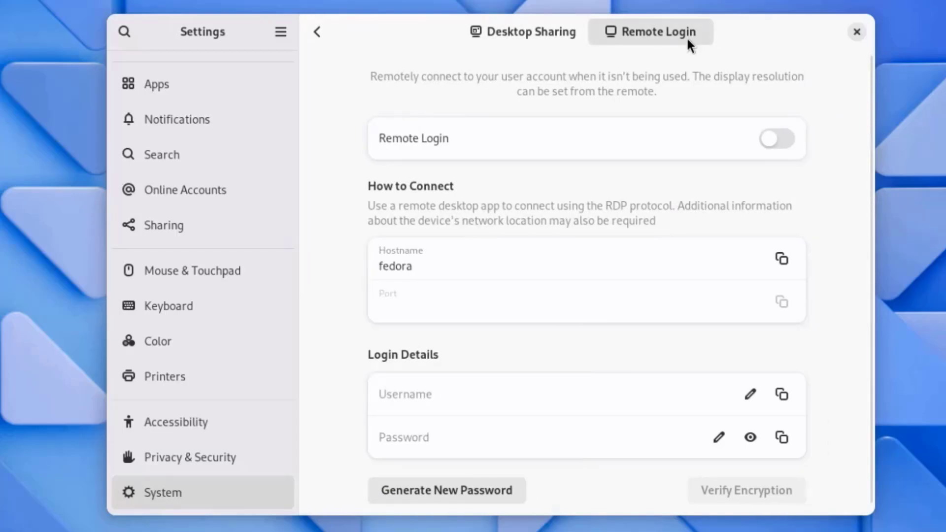
click(558, 31)
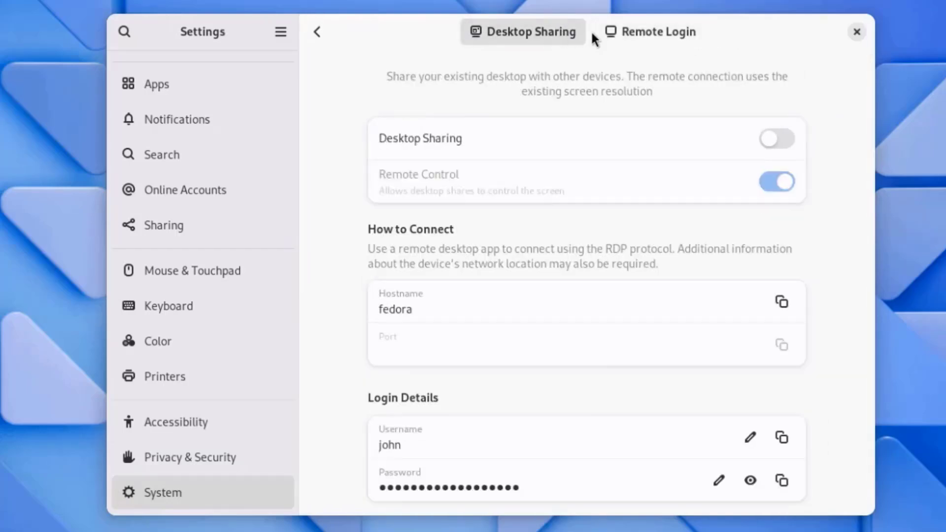
click(617, 32)
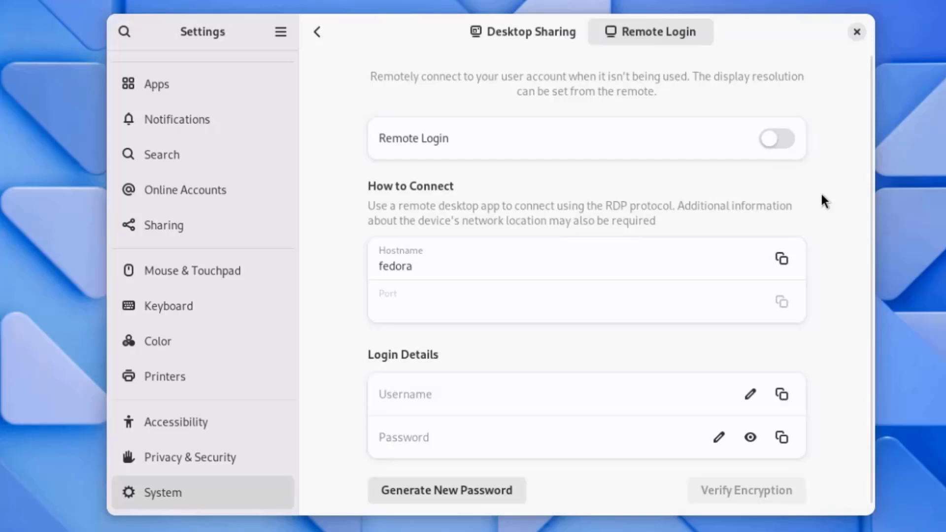
click(795, 137)
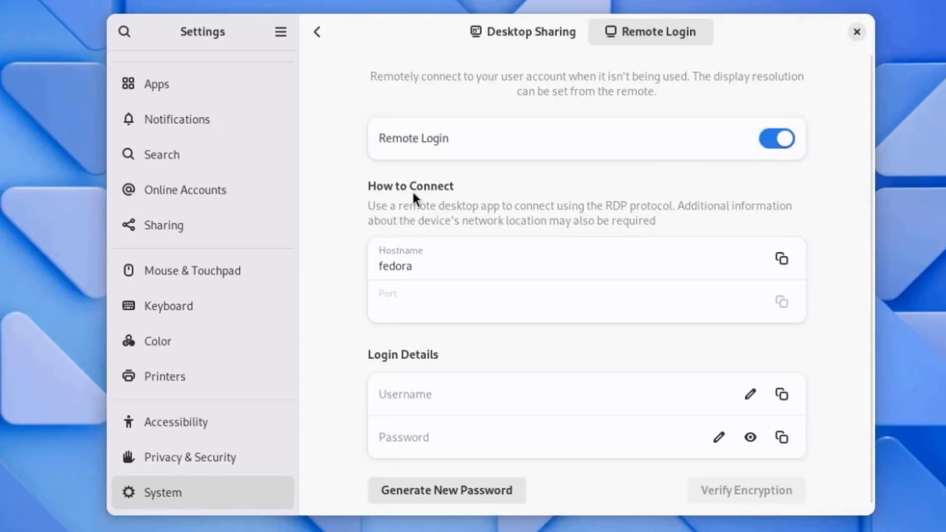
click(551, 33)
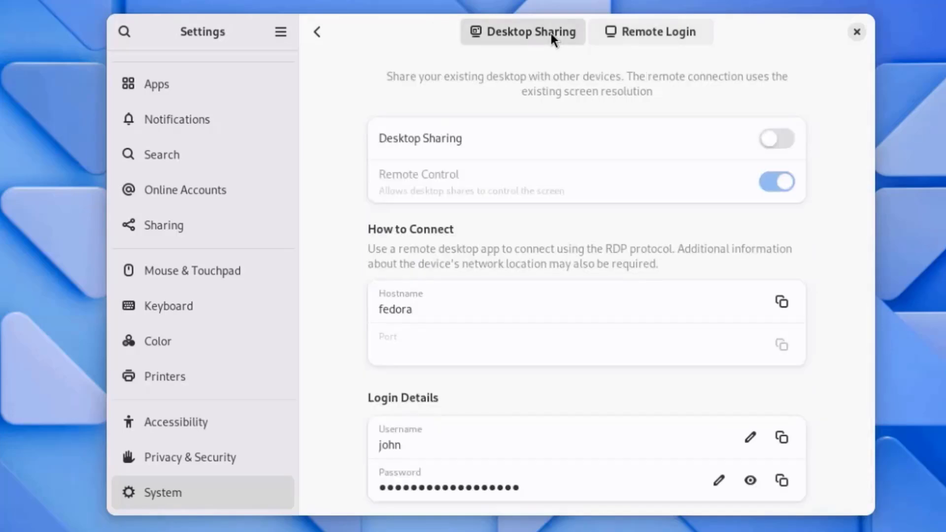
click(793, 139)
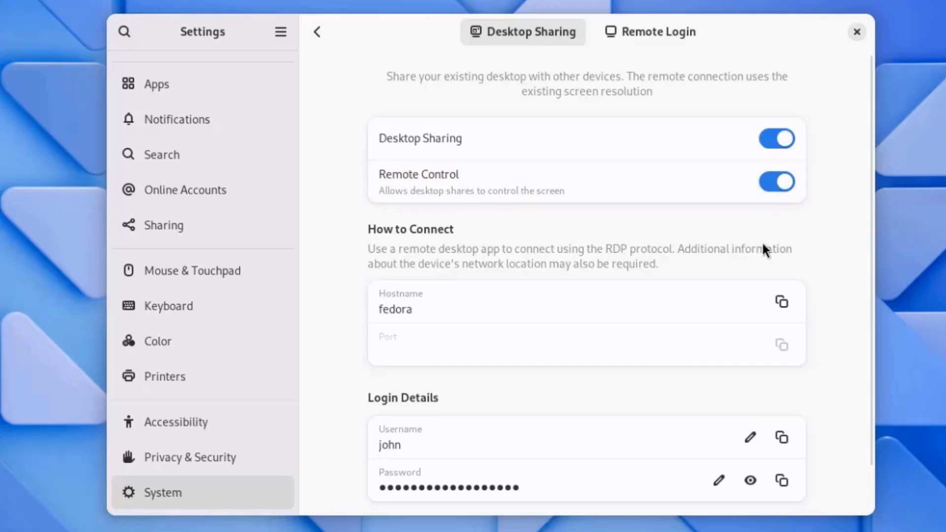
scroll(759, 266, down, 2)
scroll(572, 419, up, 2)
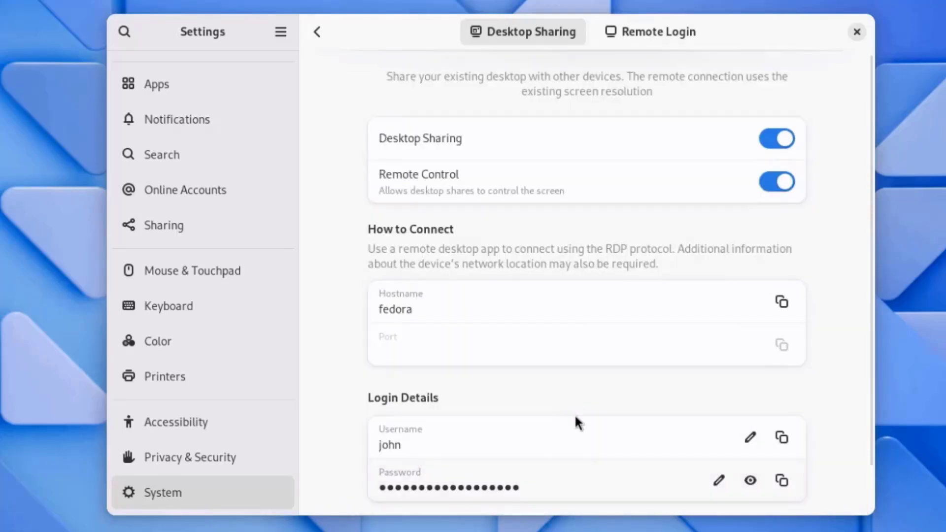
Step: Enable Secure Shell and copy the 'ssh fedora' login command
click(324, 36)
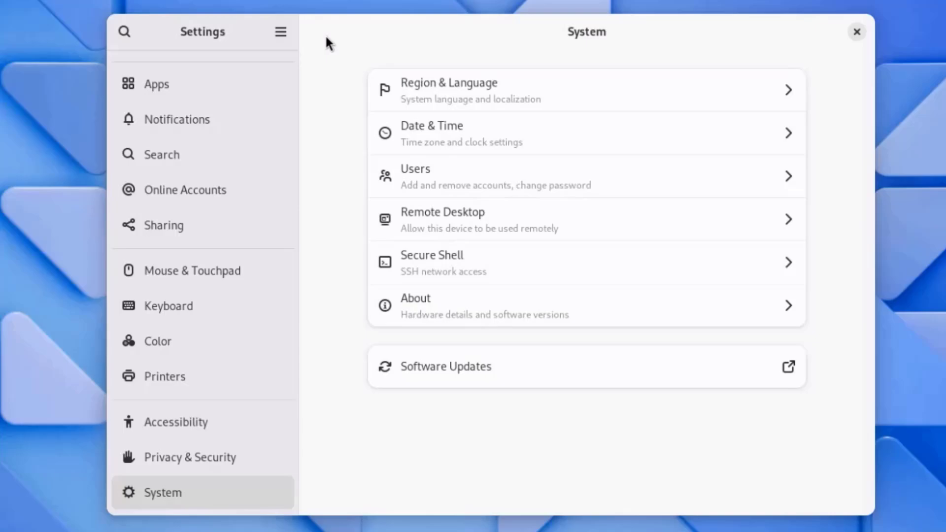
click(443, 261)
click(596, 260)
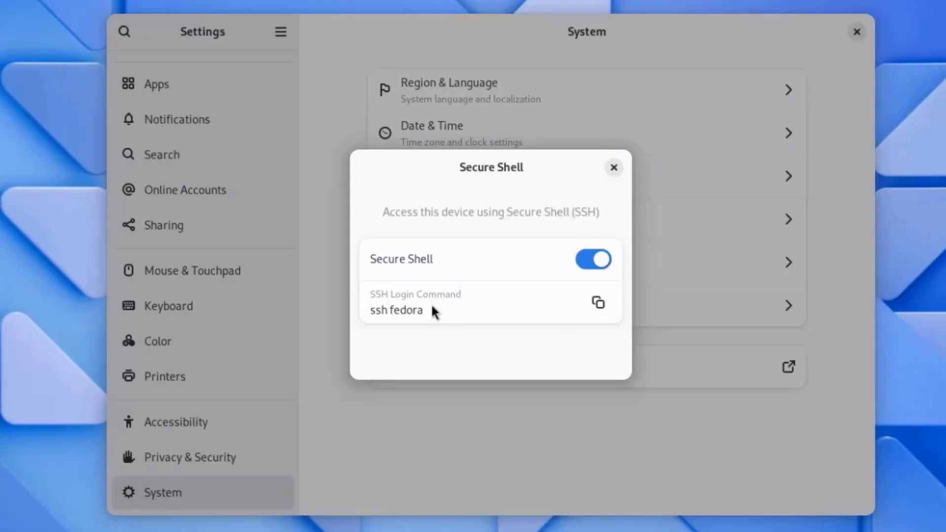
click(598, 302)
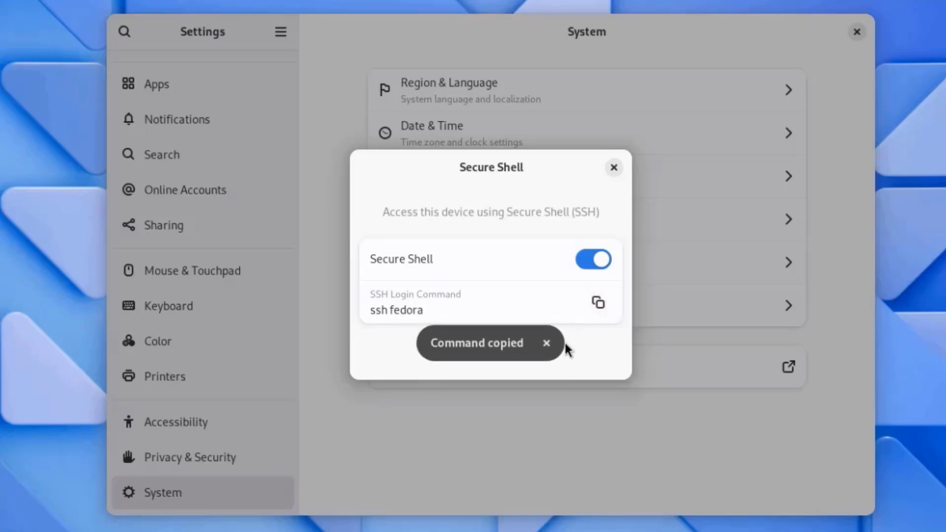
Step: Go to Apps > Default Apps and turn on automatic app launching for removable media
click(179, 83)
click(179, 82)
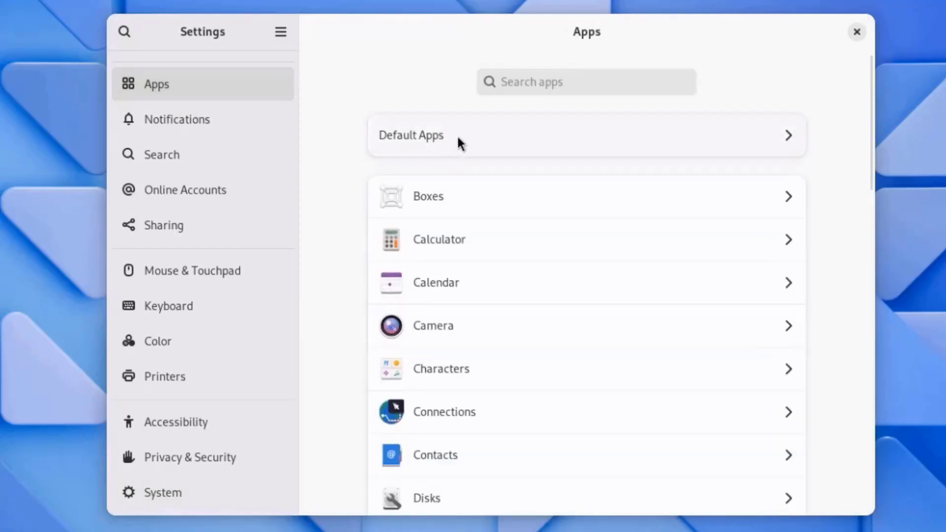
click(456, 139)
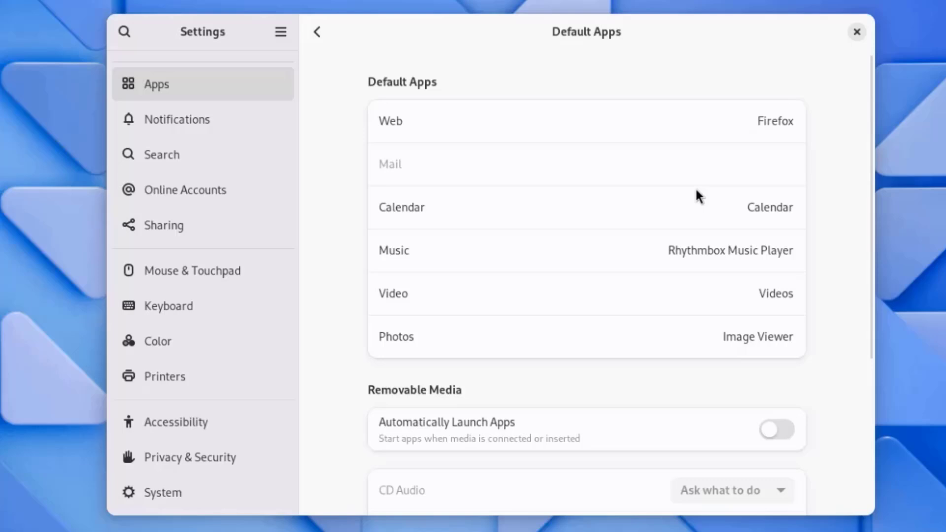
scroll(667, 344, down, 5)
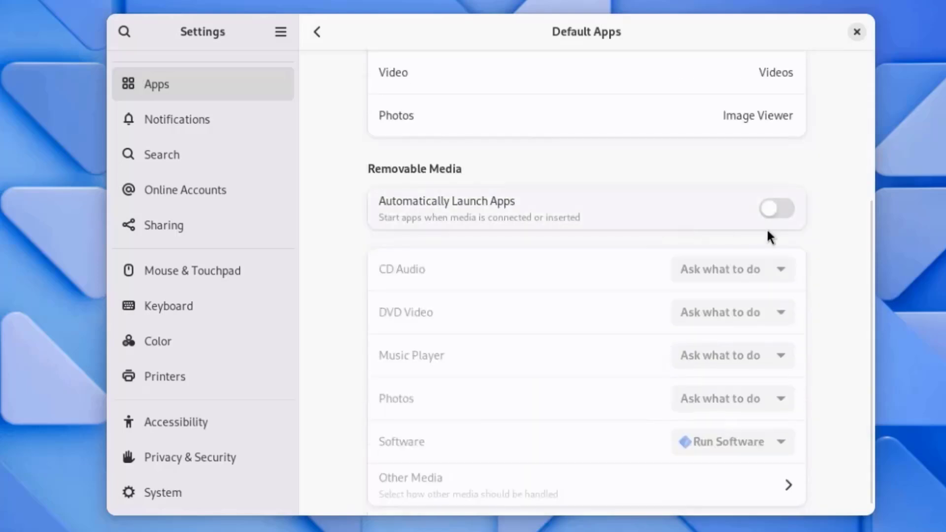
click(790, 212)
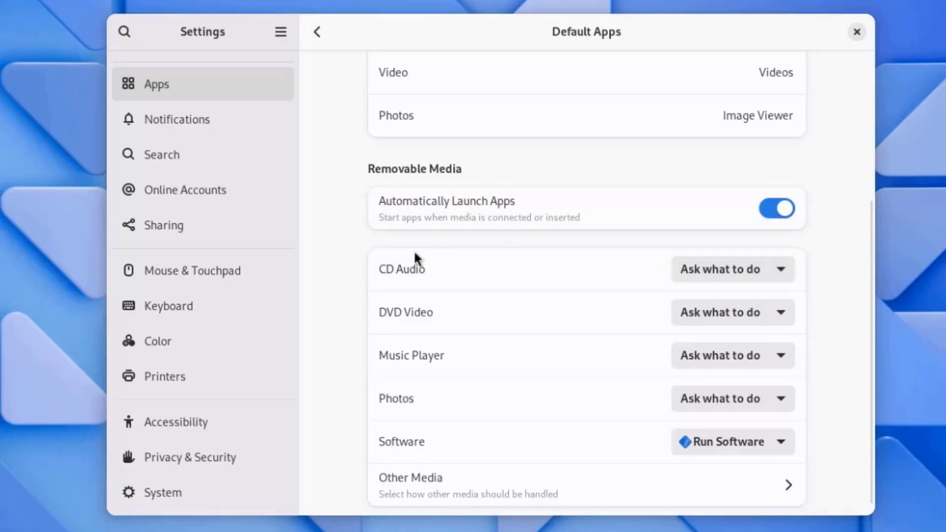
Step: Review the CD Audio, Music Player and Software media actions, keeping Software at Run Software
scroll(493, 301, down, 1)
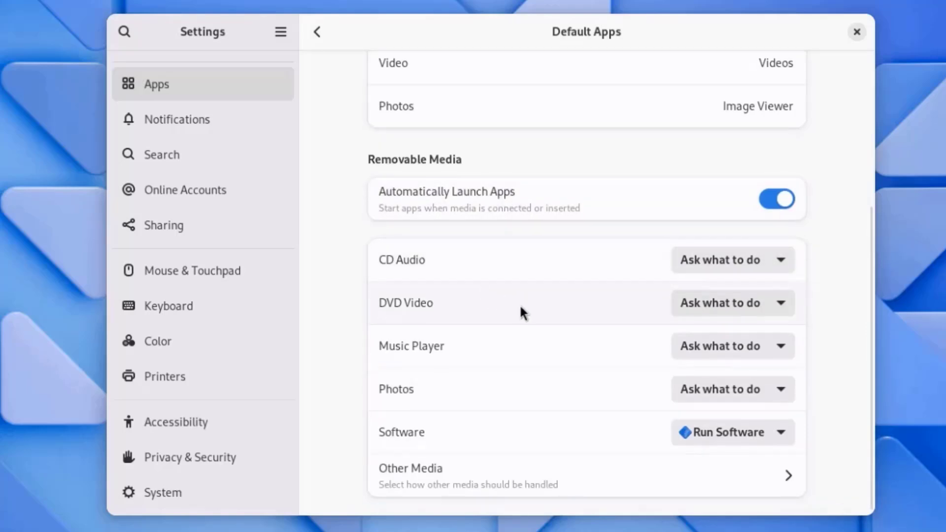
click(785, 269)
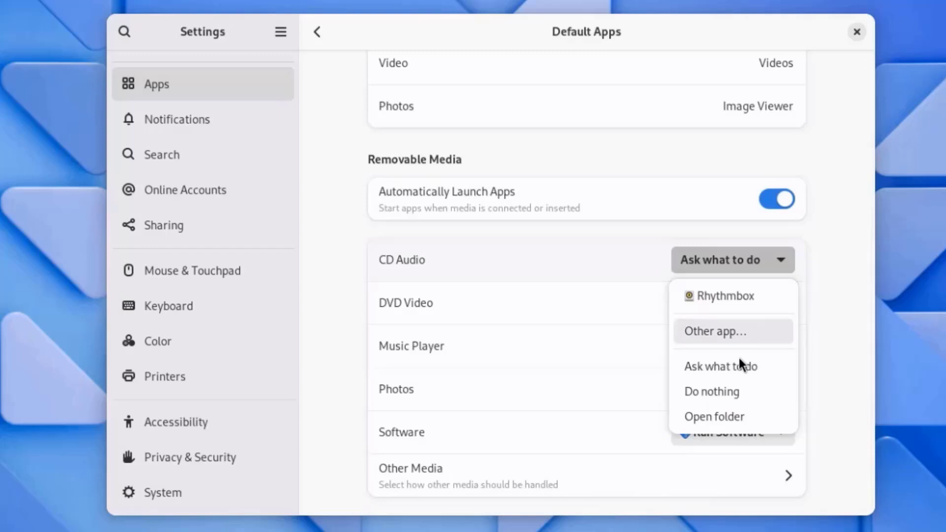
click(806, 377)
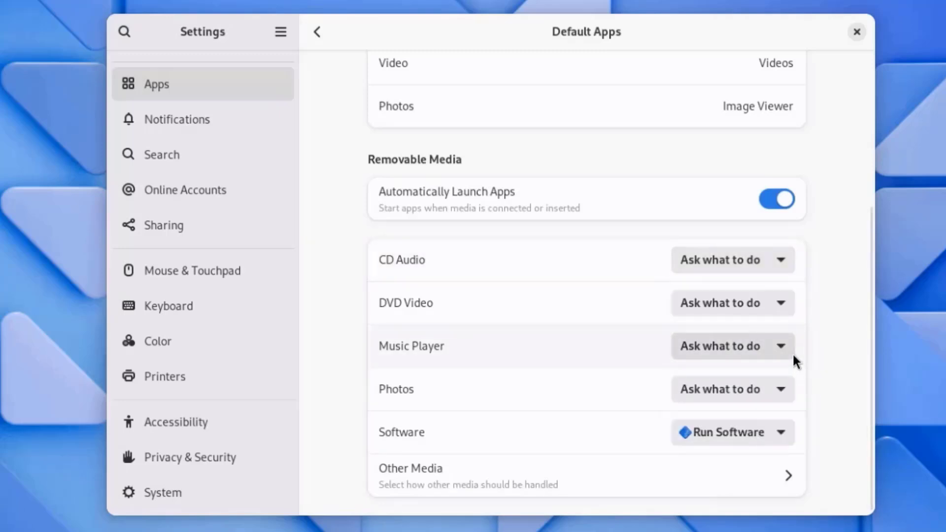
click(791, 354)
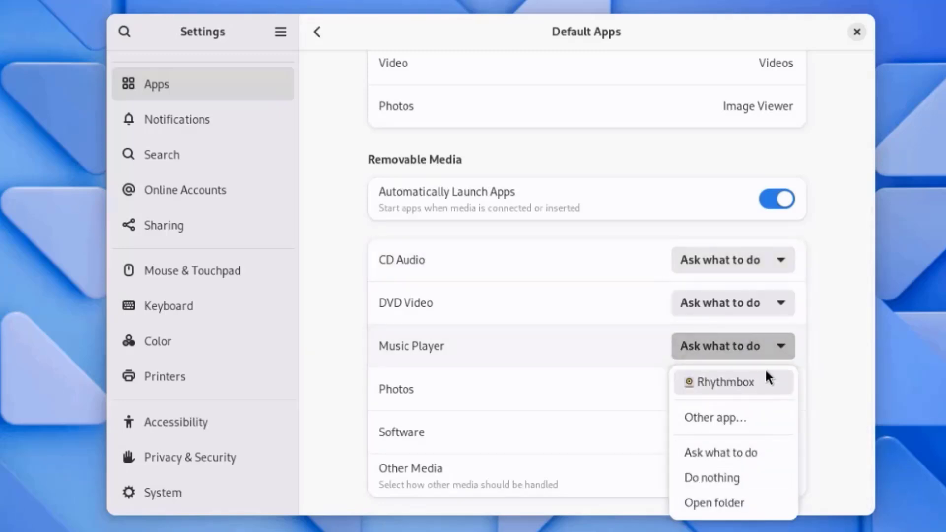
click(832, 350)
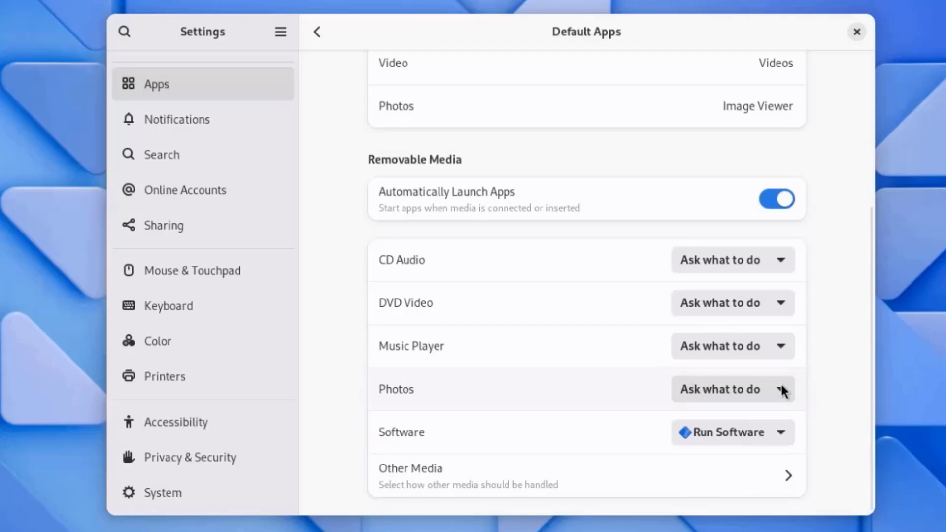
click(771, 430)
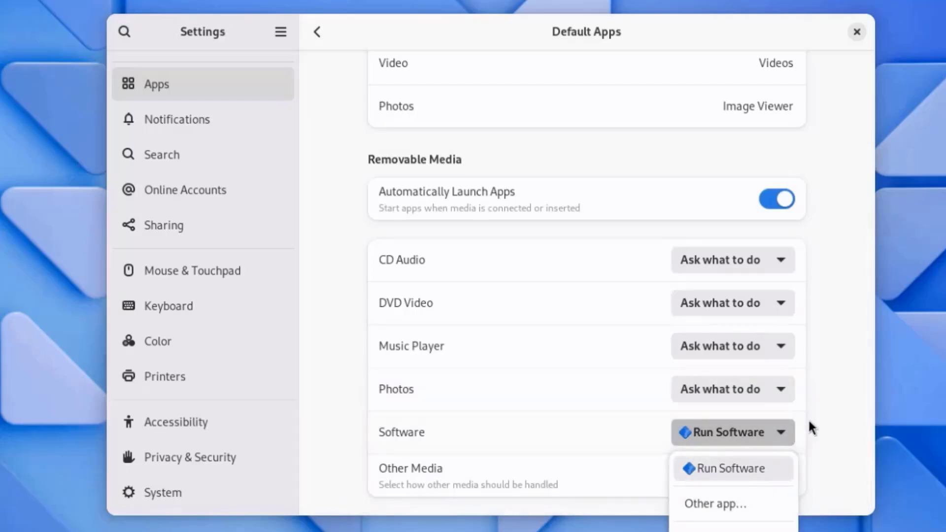
click(786, 438)
Step: Leave Other Media at Audio DVD with Ask what to do, then return to the Apps list
click(409, 462)
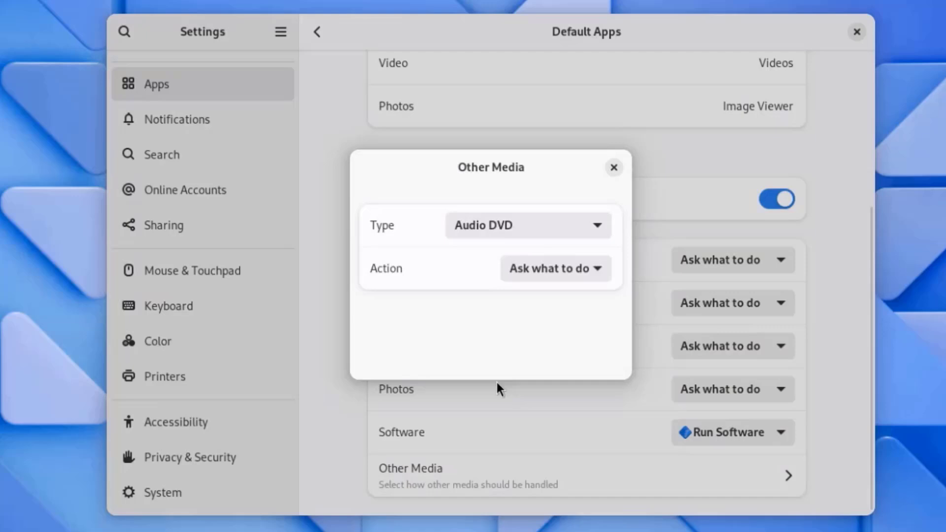
click(509, 222)
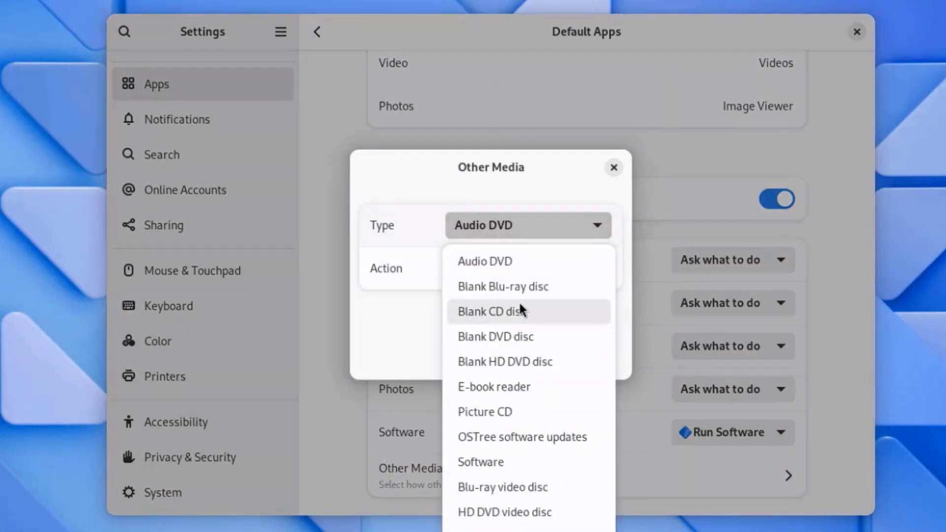
click(420, 270)
click(546, 271)
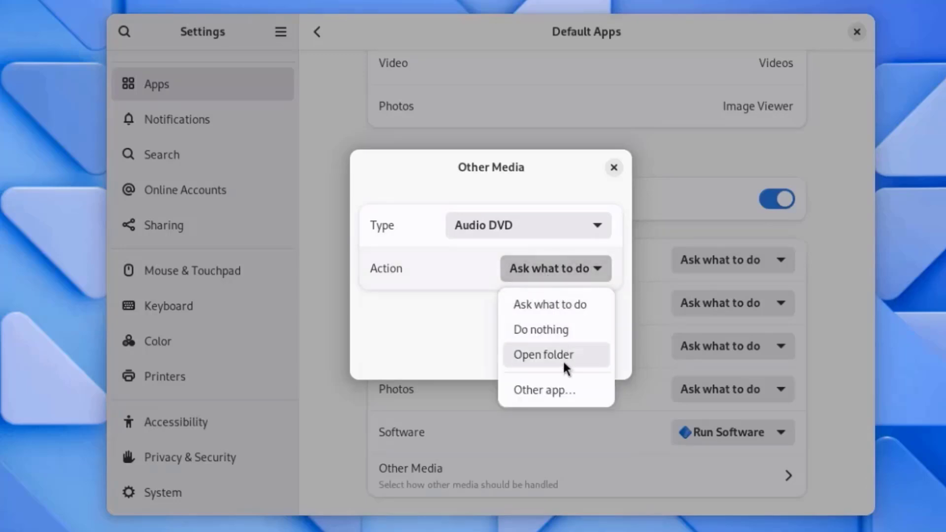
click(613, 167)
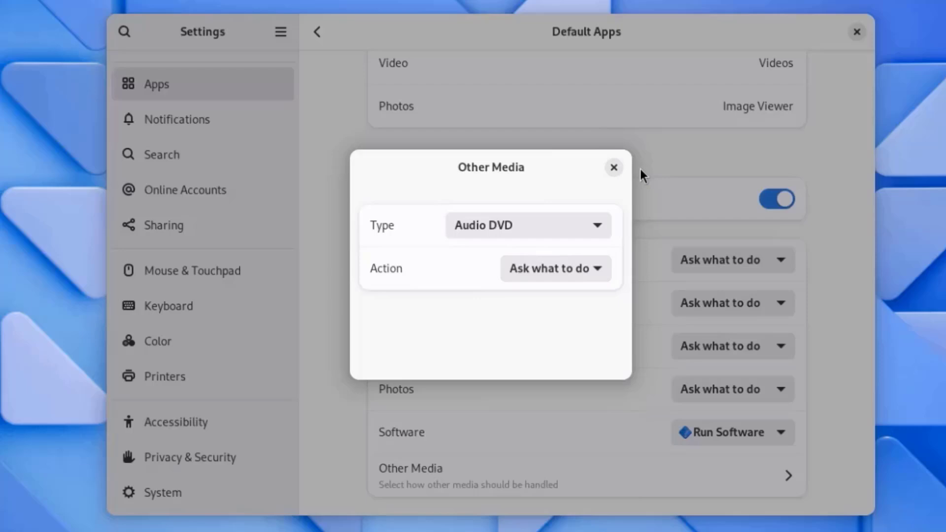
click(613, 167)
click(316, 31)
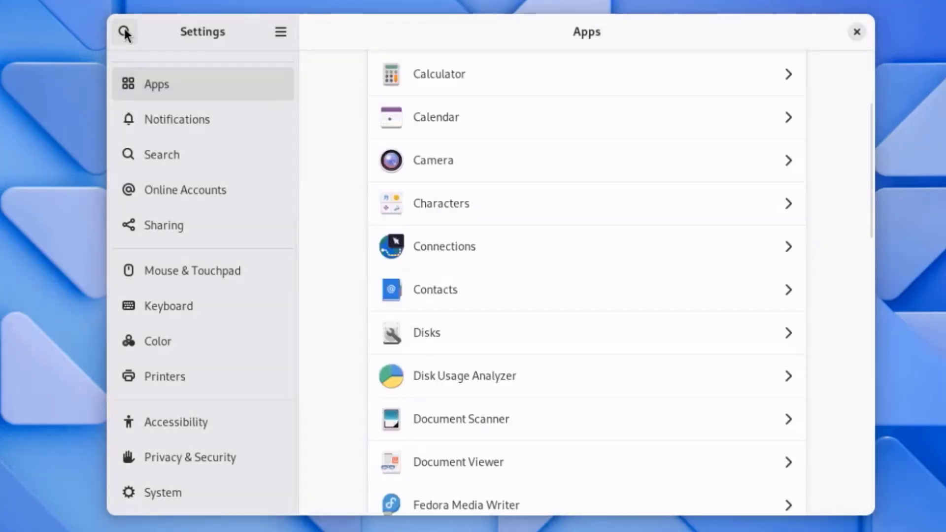
Step: Start a new event for today, check its calendar and full editor, then cancel it
click(124, 33)
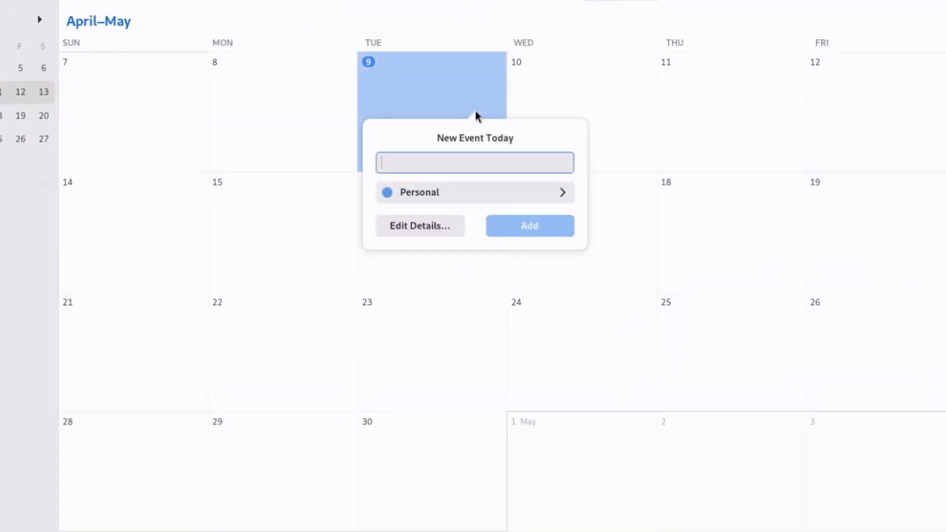
click(450, 200)
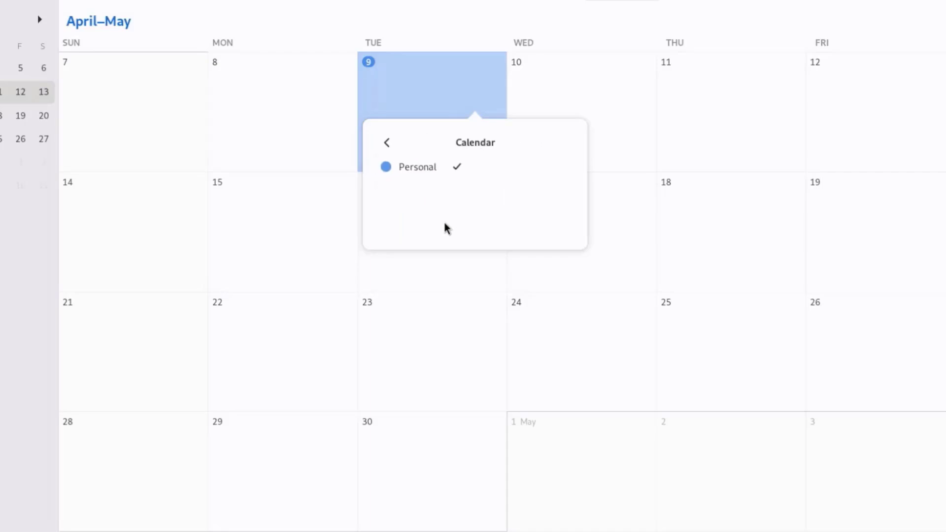
click(386, 142)
click(420, 222)
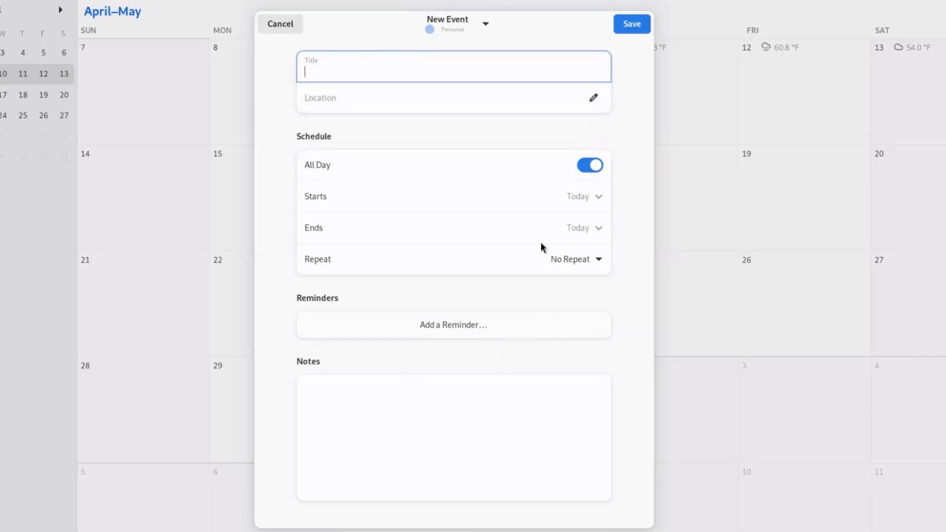
key(Escape)
Step: Toggle between week and month views, settle on week view, and start a new all-day event
click(536, 16)
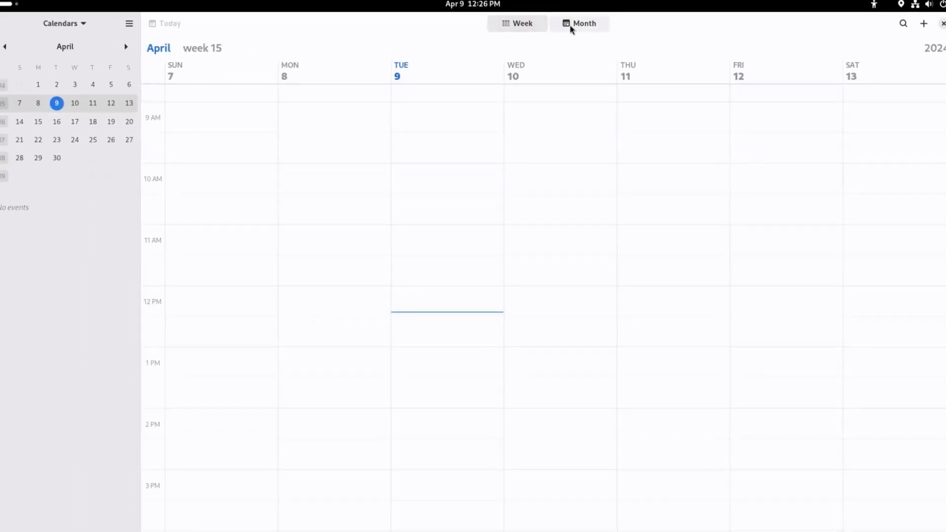
click(572, 27)
click(525, 25)
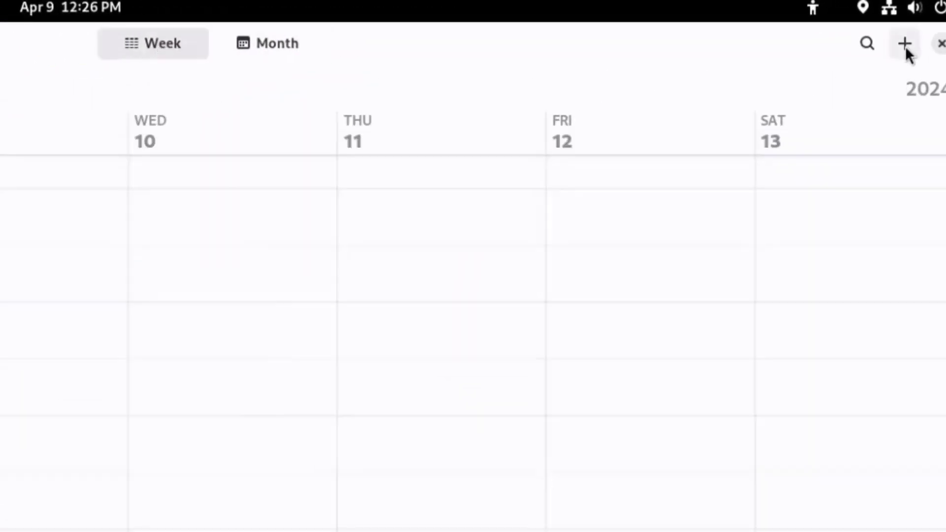
click(925, 26)
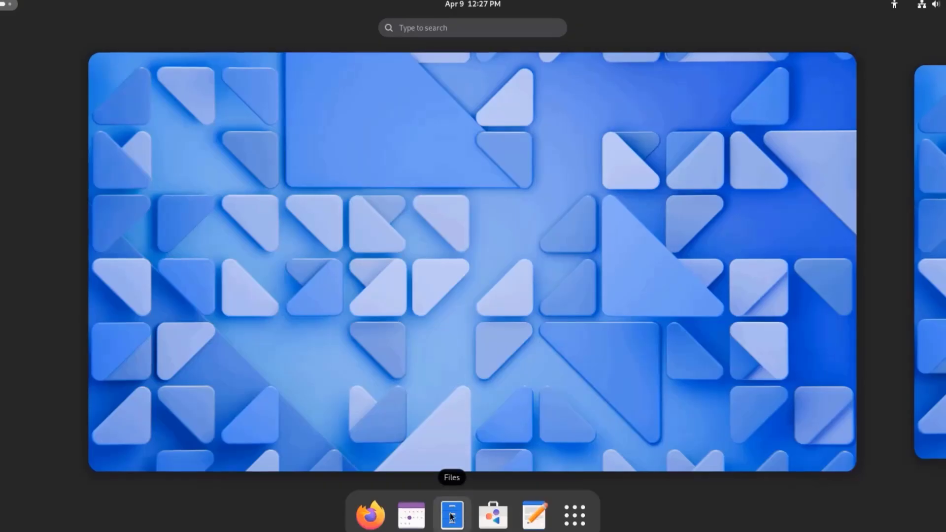
Step: Open the Public folder's permissions in Files and review owner, group and others access unchanged
click(451, 516)
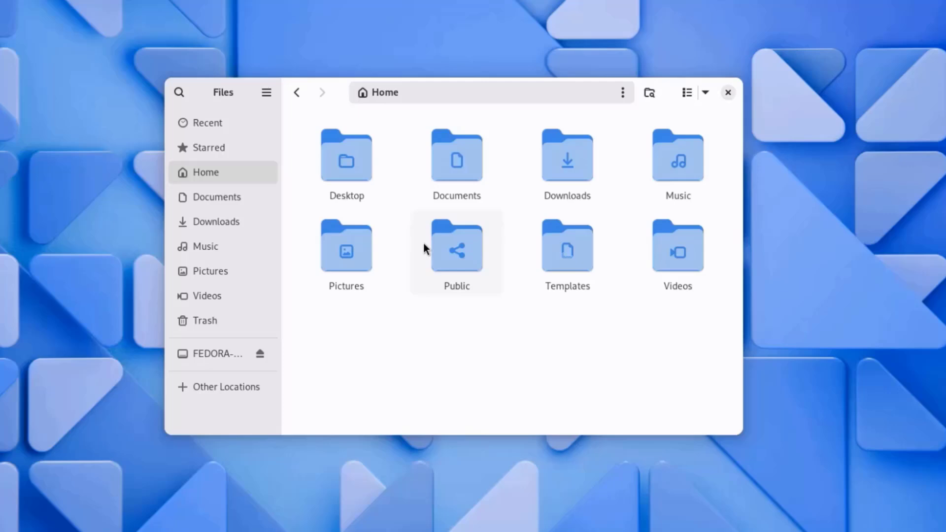
right_click(462, 226)
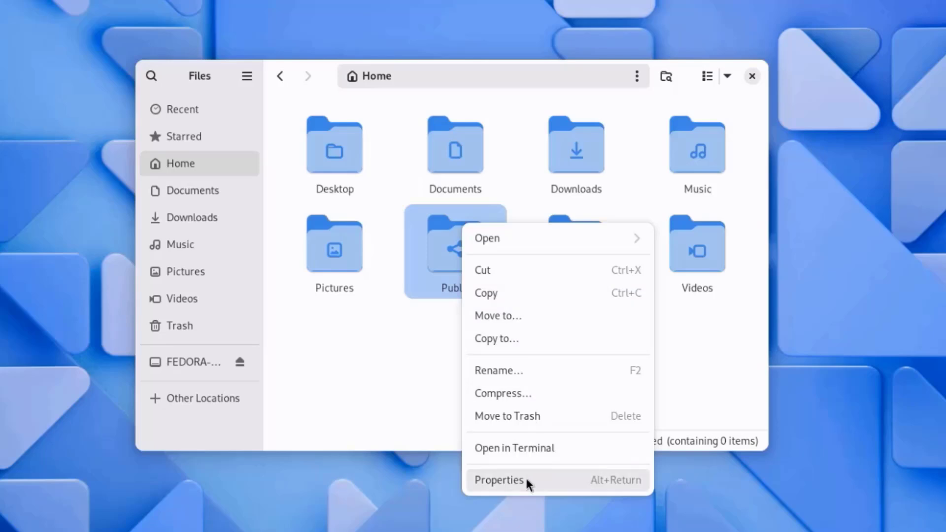
click(525, 477)
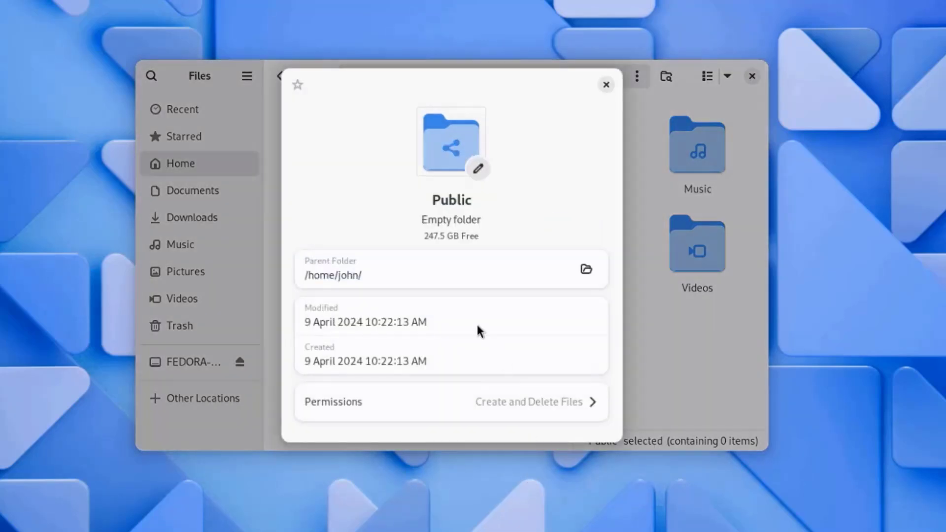
click(392, 408)
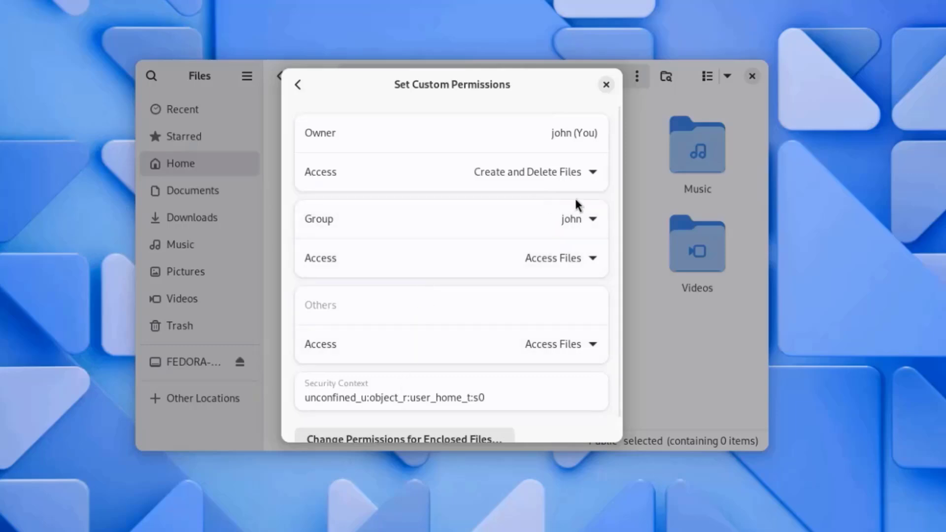
click(589, 186)
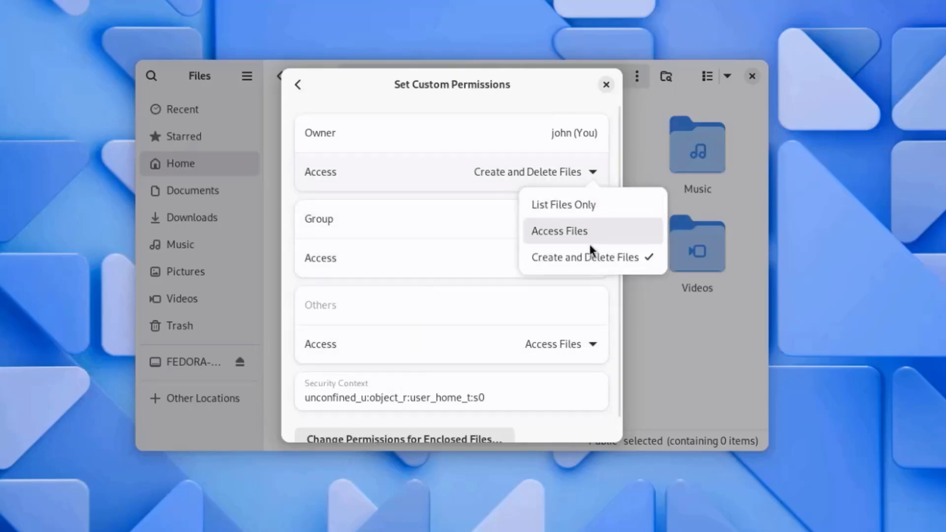
click(481, 131)
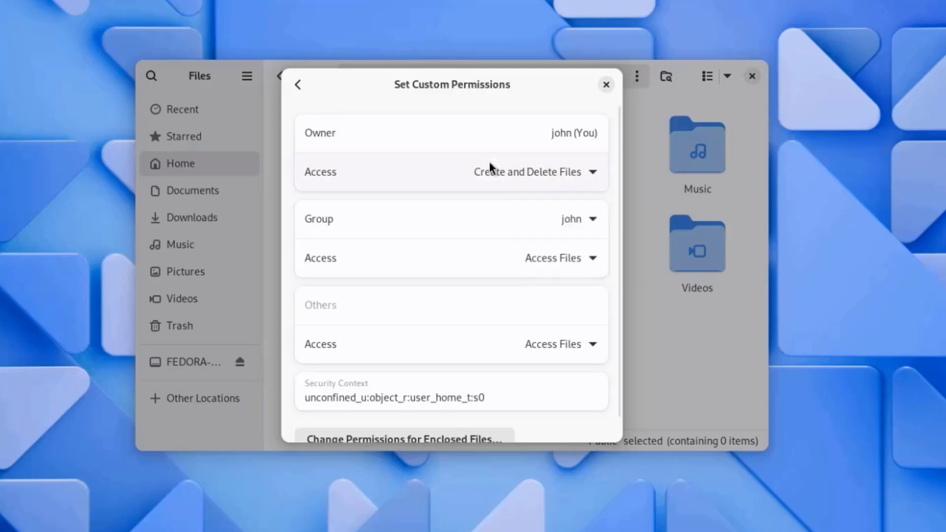
click(552, 251)
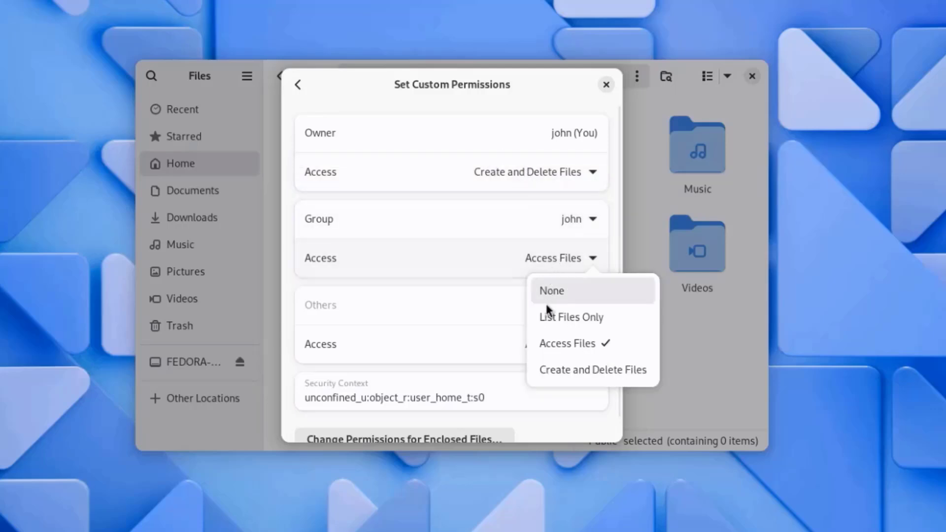
click(492, 258)
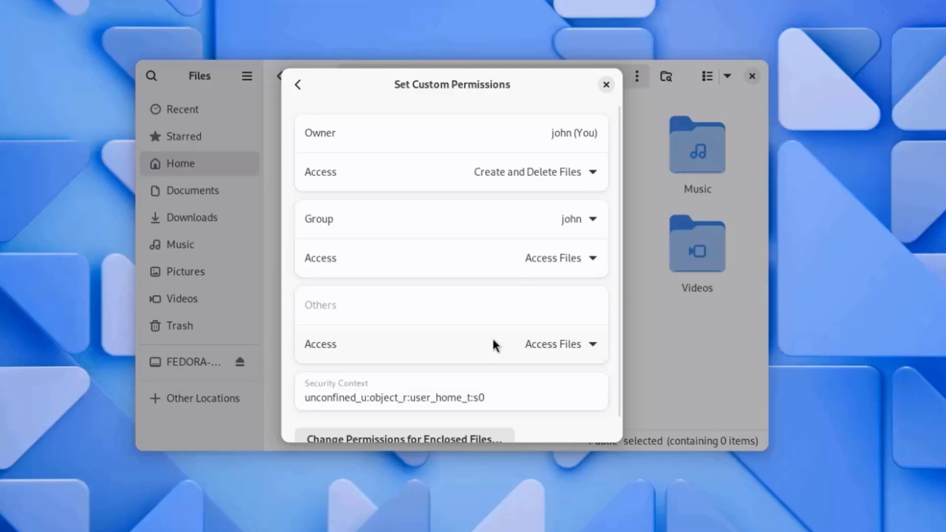
click(515, 348)
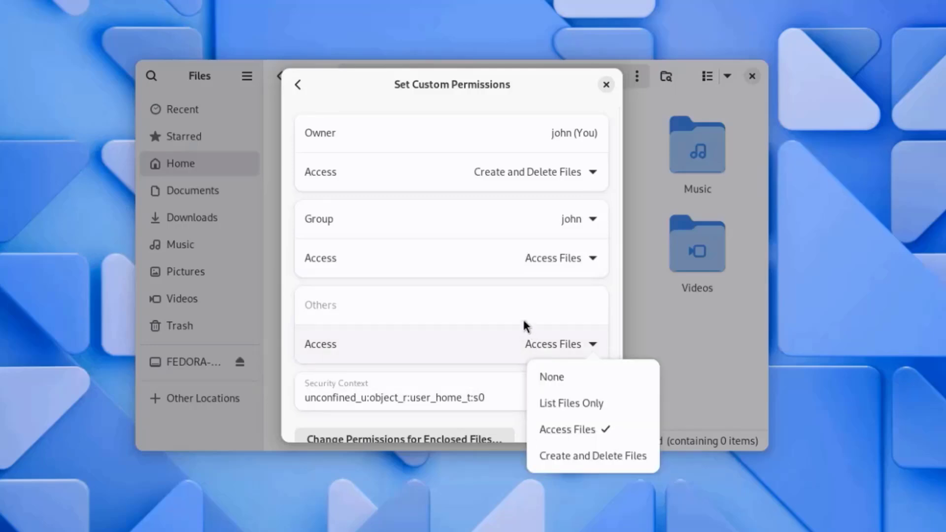
click(500, 272)
Step: Apply permissions to Public's enclosed files, keeping owner files Read and Write and folders Create and Delete
scroll(515, 325, down, 1)
click(429, 417)
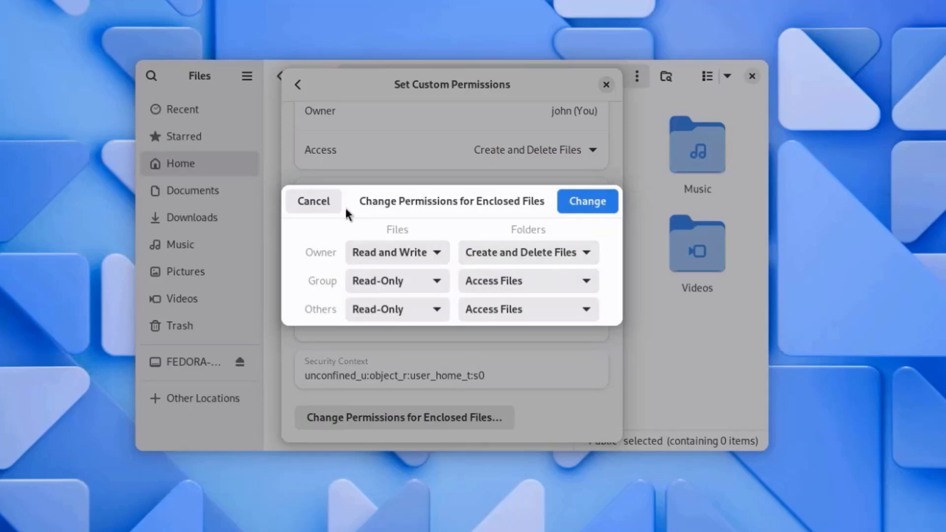
click(435, 260)
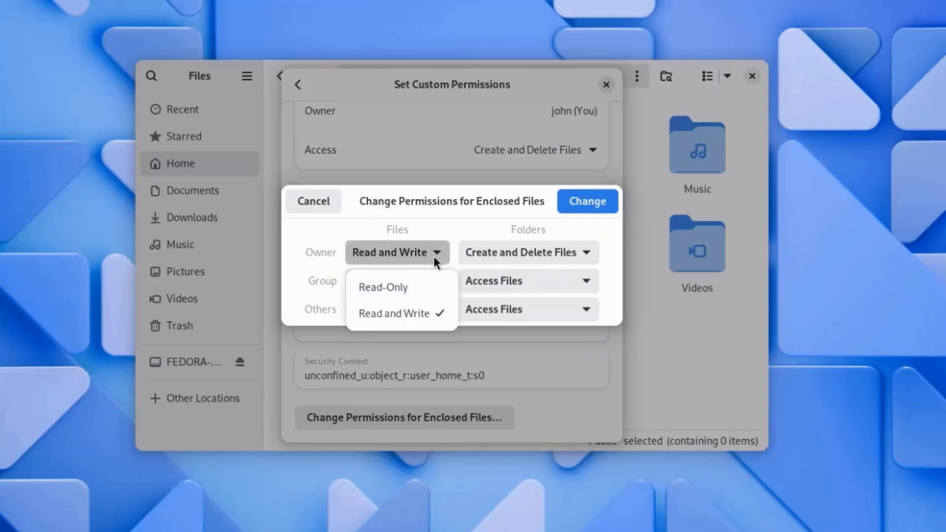
click(435, 256)
click(561, 310)
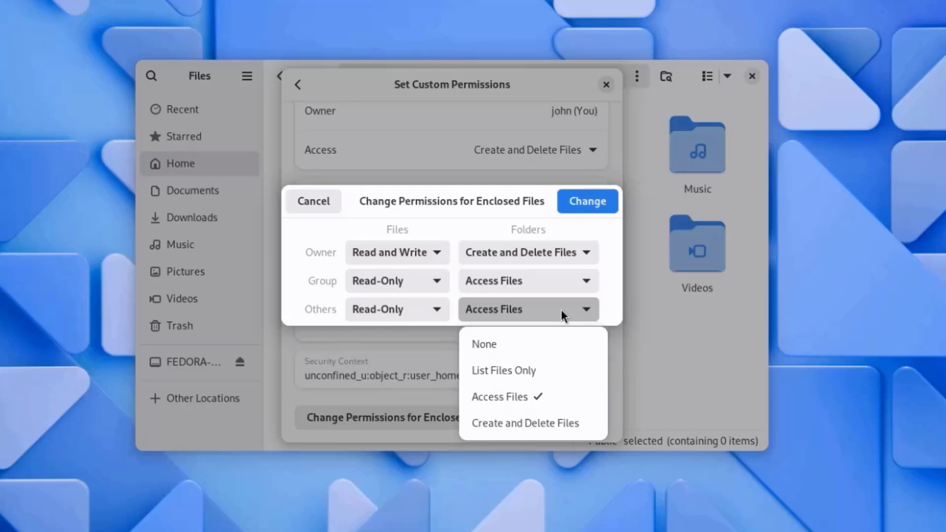
click(527, 281)
click(533, 256)
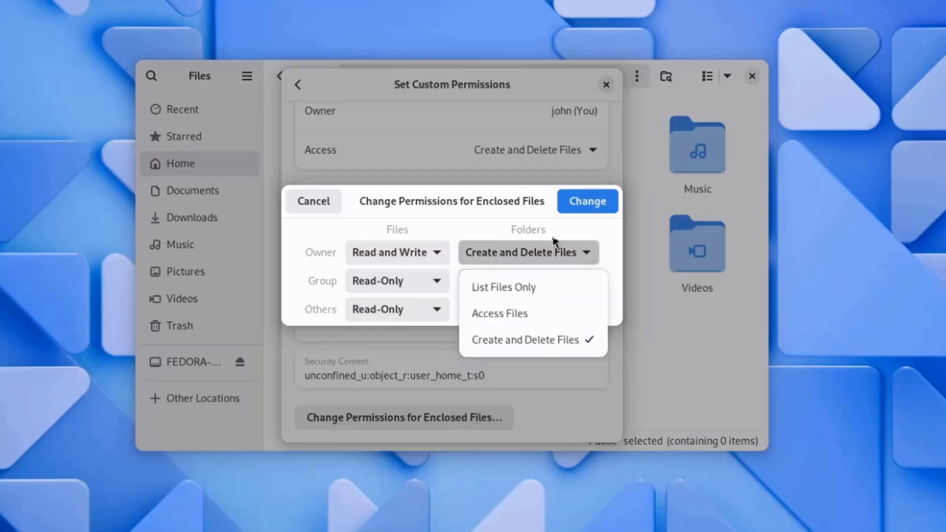
click(555, 204)
click(566, 202)
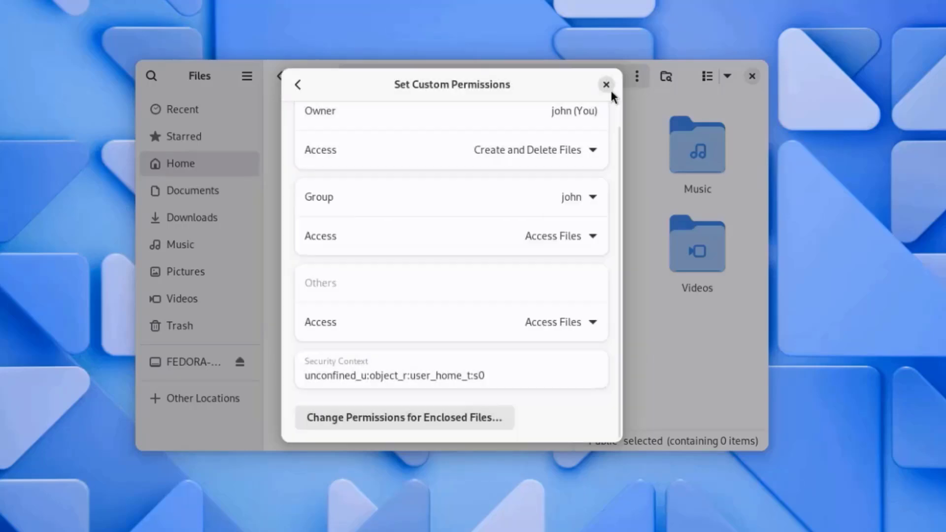
click(607, 85)
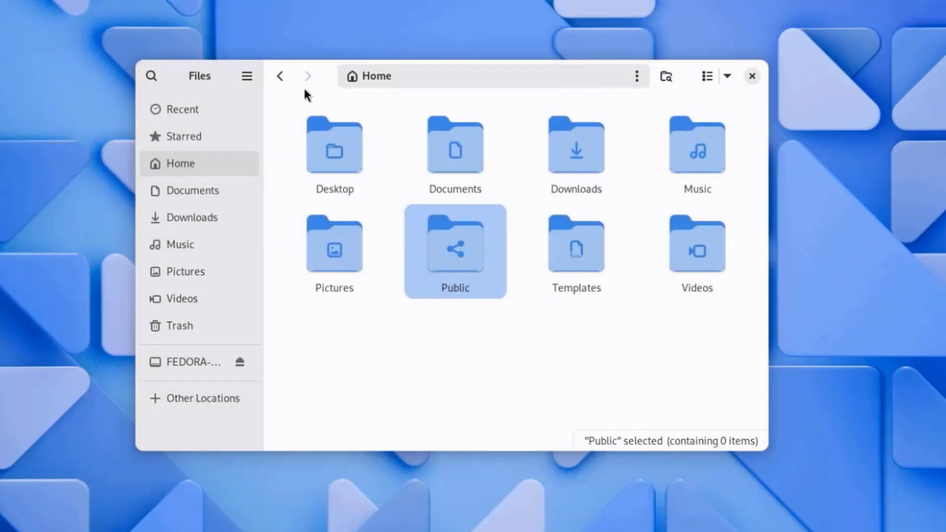
Step: Search for 'doc', then open Preferences and scroll through General, Performance and Date and Time Format
click(152, 76)
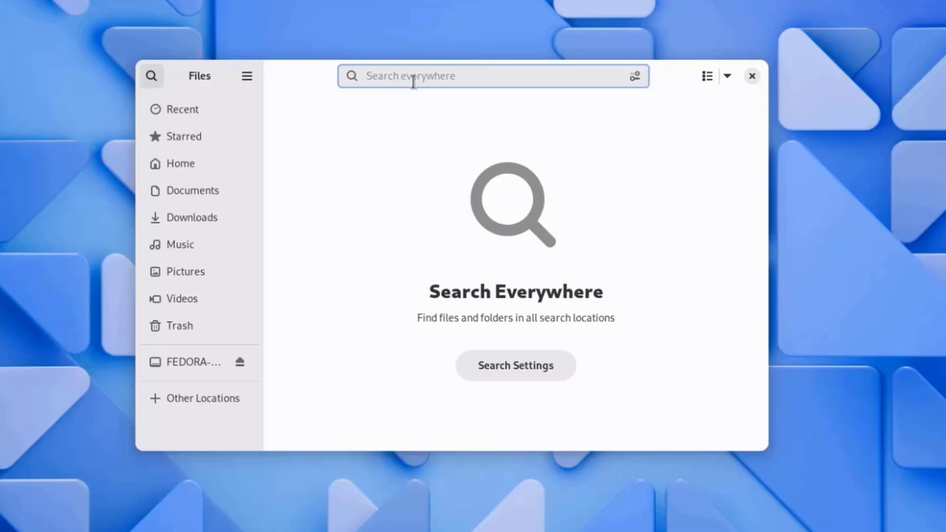
text(doc)
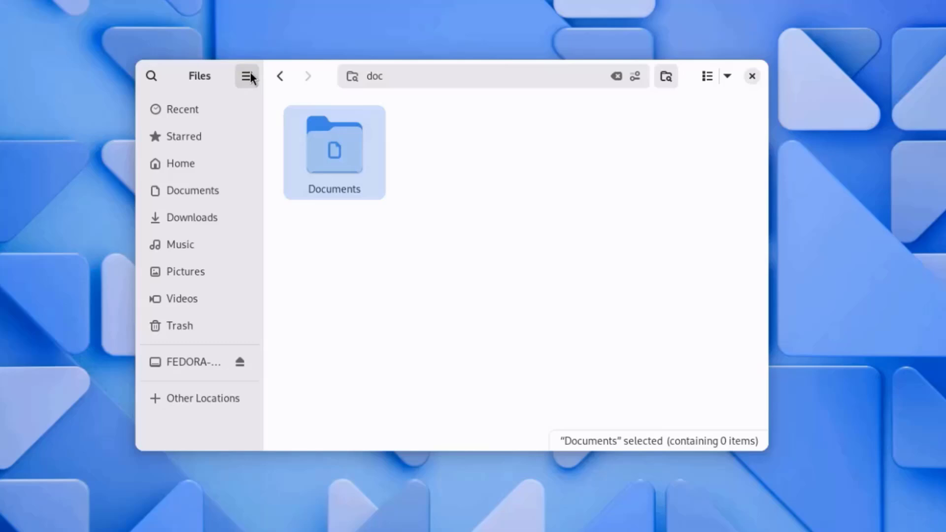
click(250, 74)
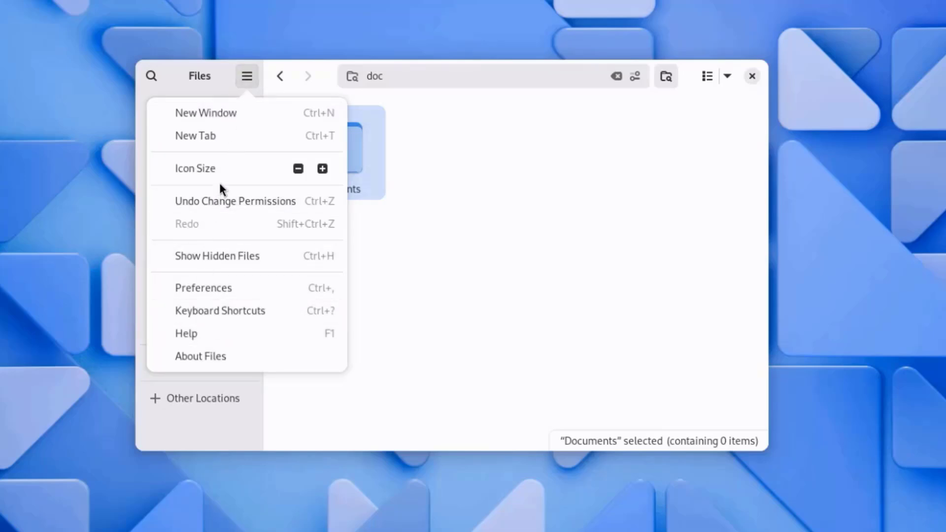
click(236, 289)
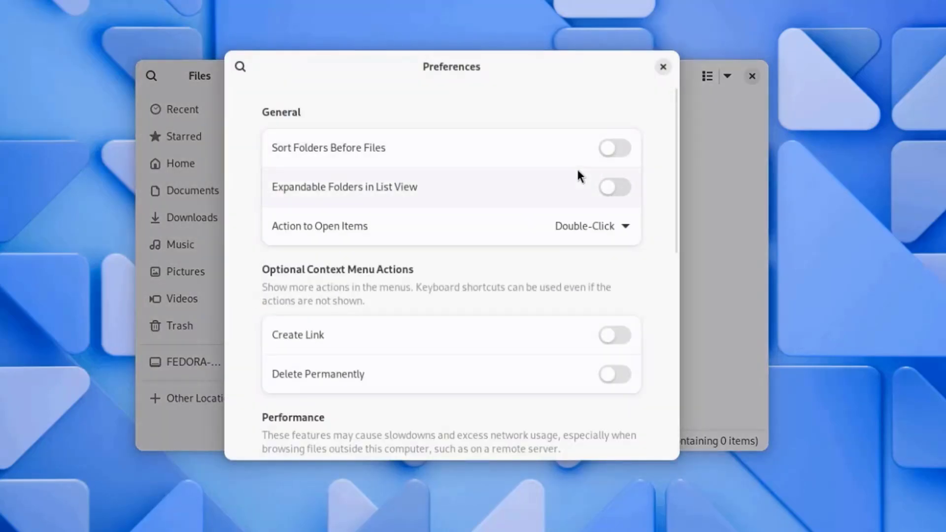
scroll(569, 177, down, 3)
scroll(573, 200, down, 2)
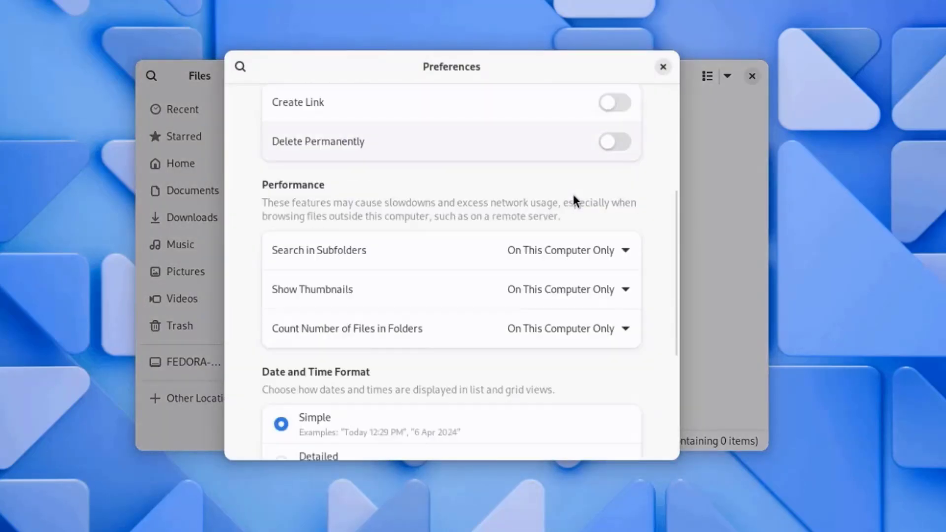
scroll(567, 196, down, 2)
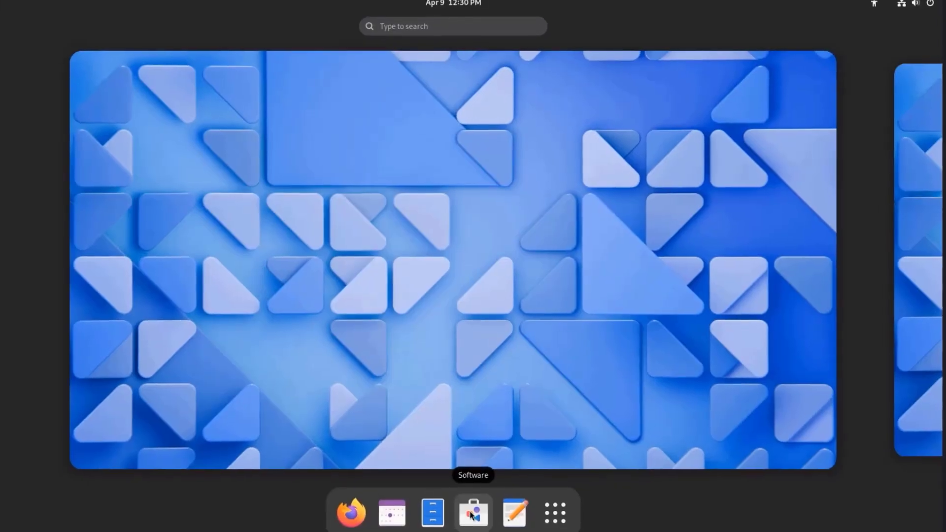
Step: Launch Software and browse the Installed, Updates and Explore pages, scrolling past featured Gaphor
click(471, 514)
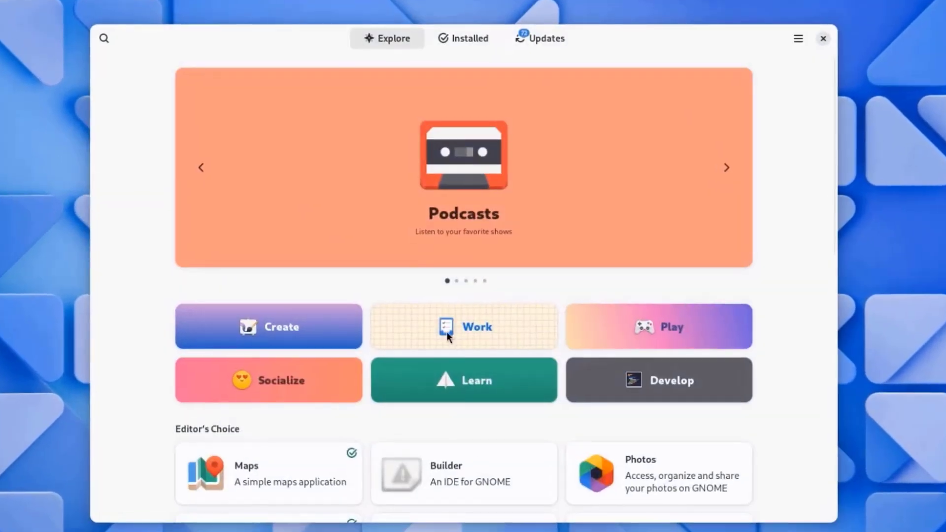
click(463, 38)
click(401, 38)
click(450, 39)
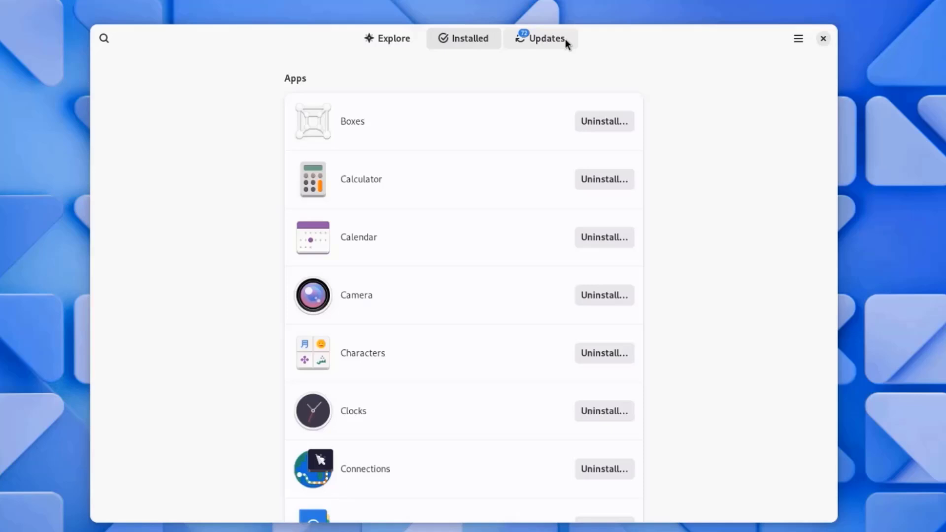
click(566, 40)
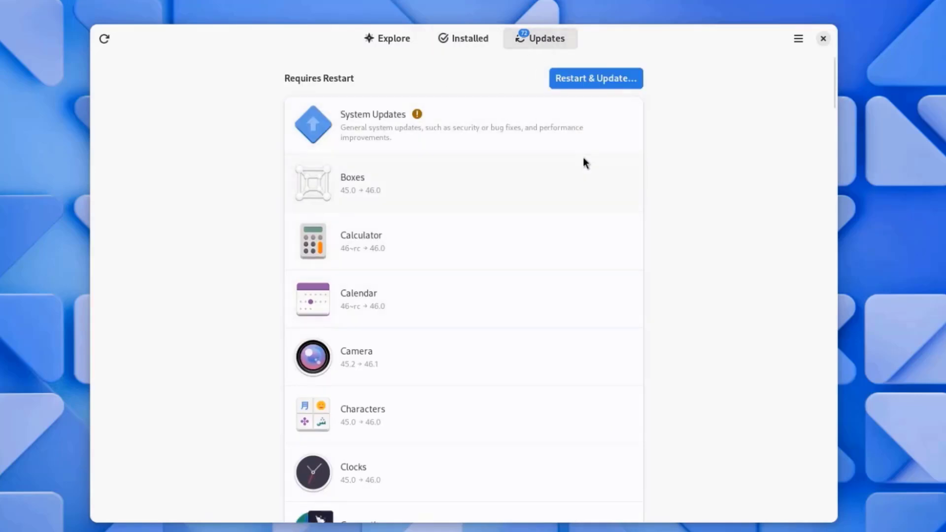
scroll(517, 197, down, 8)
click(394, 42)
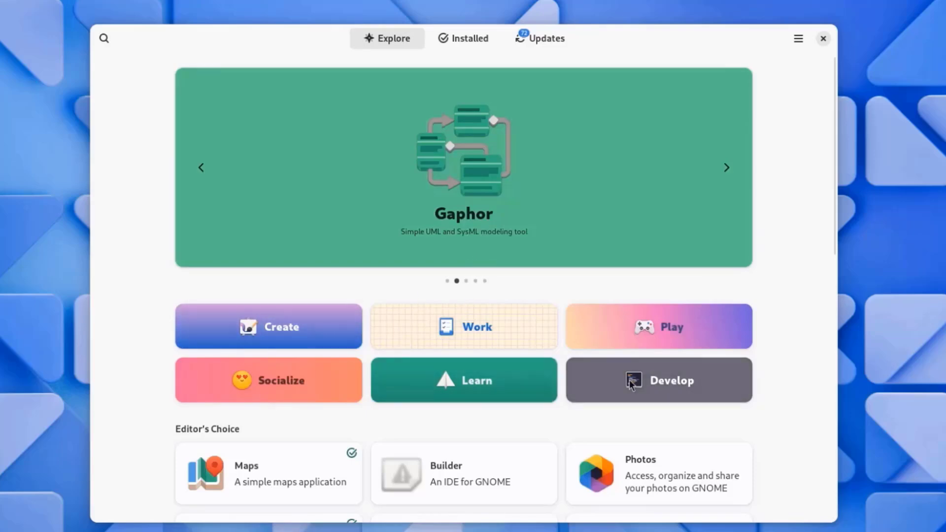
scroll(488, 404, down, 8)
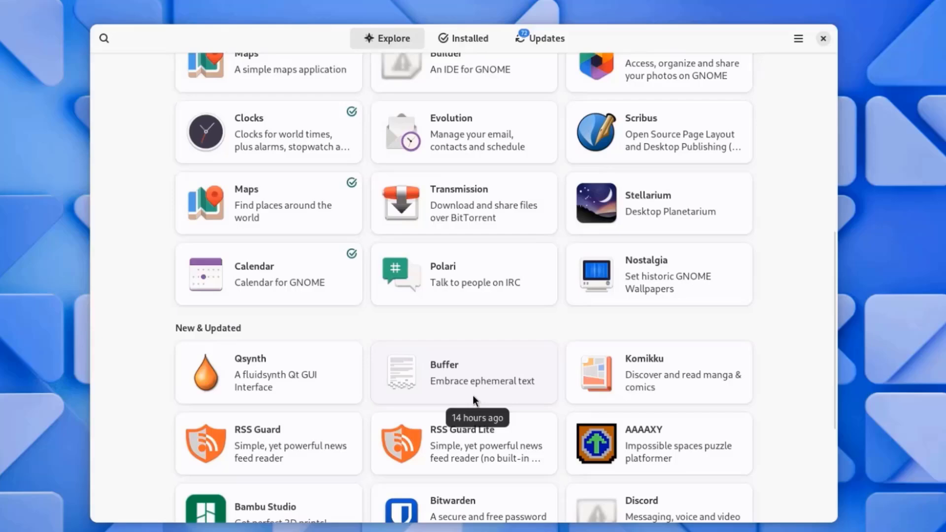
scroll(473, 397, down, 4)
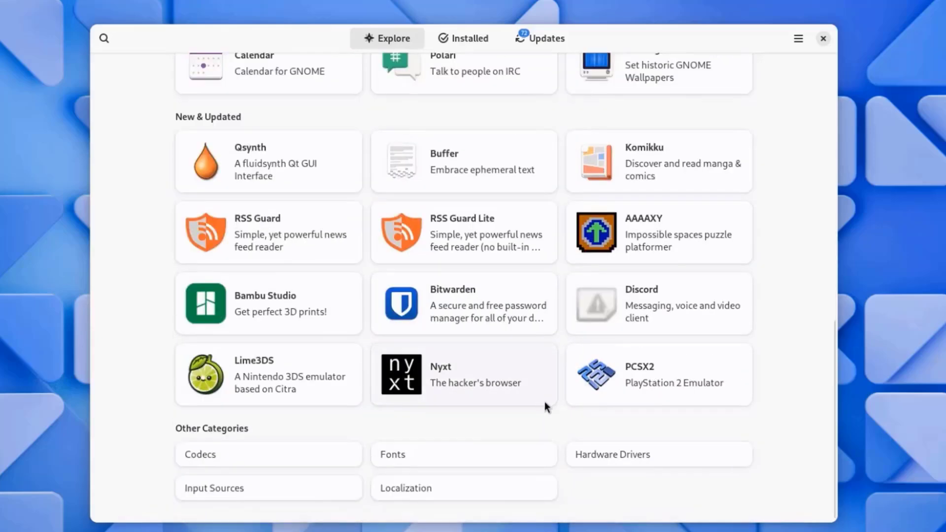
scroll(546, 406, up, 7)
scroll(545, 407, up, 6)
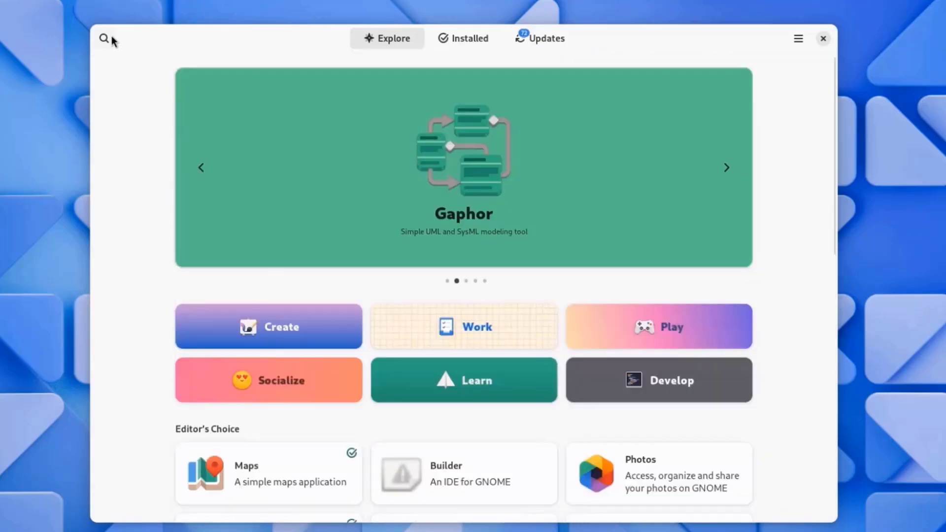
Step: Search for 'chrome' and open Google Chrome's details page to install it
click(108, 40)
text(chrome)
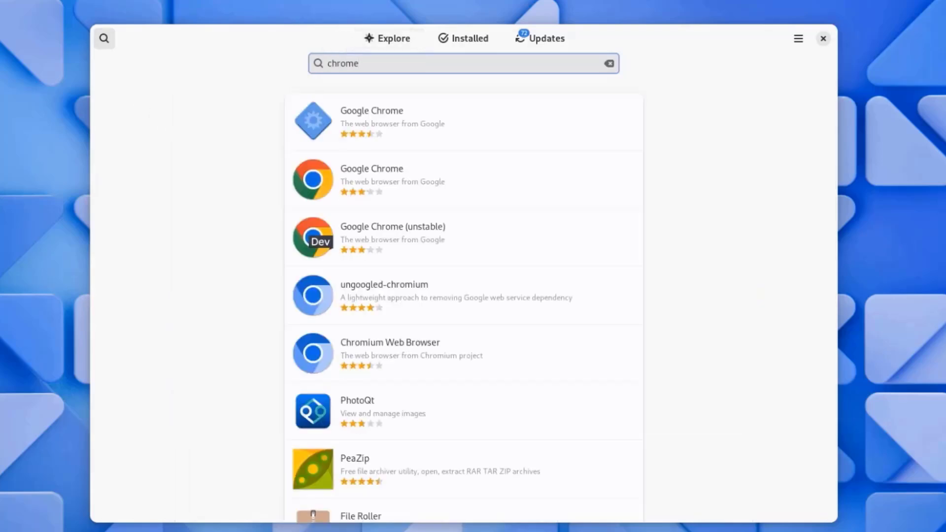
click(380, 173)
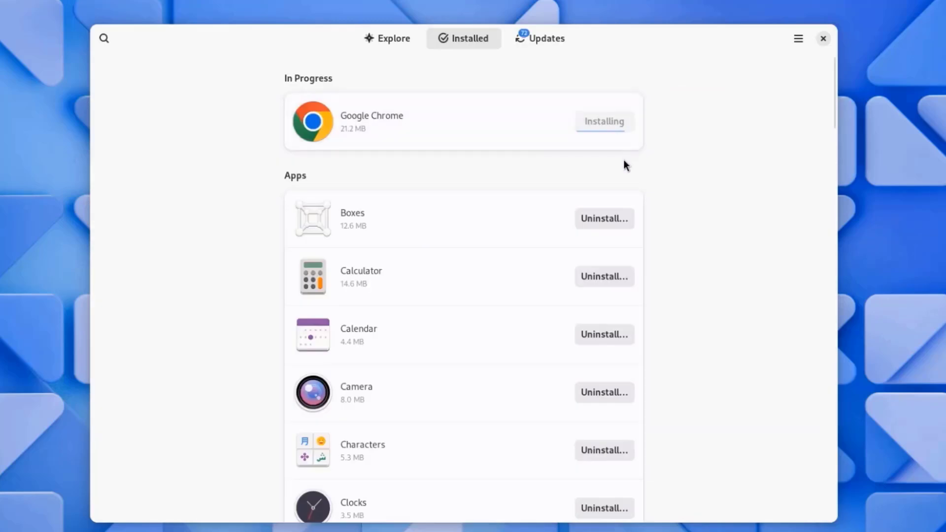
scroll(397, 285, down, 15)
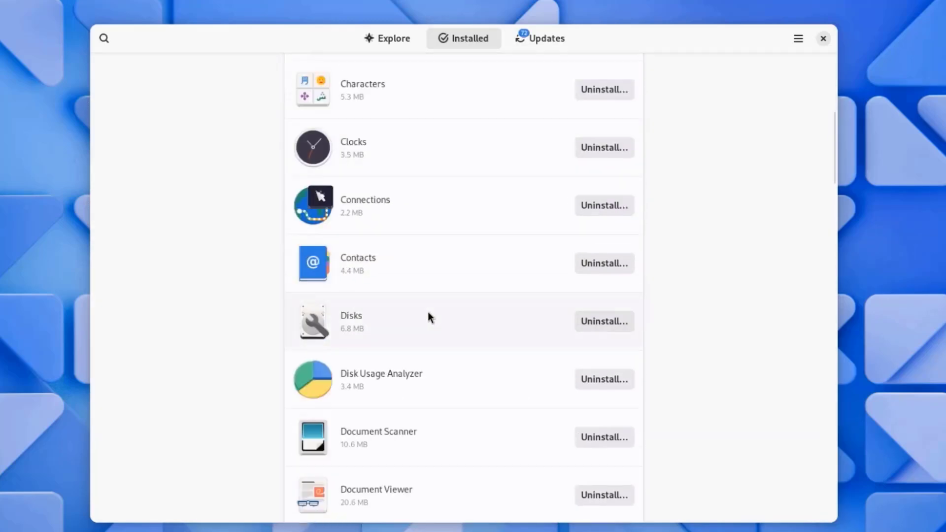
scroll(439, 317, down, 2)
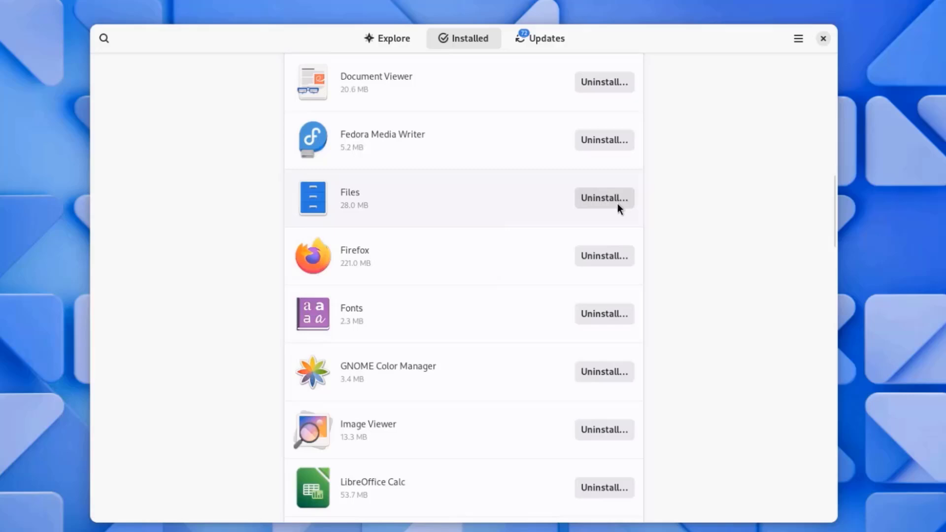
scroll(566, 367, down, 20)
scroll(559, 371, down, 20)
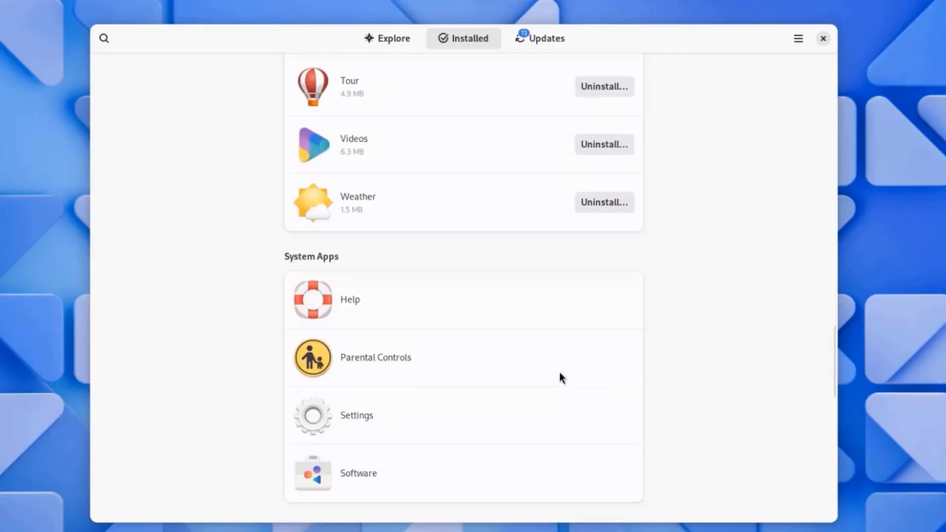
Step: Scroll through the list of available updates on the Updates tab
click(528, 39)
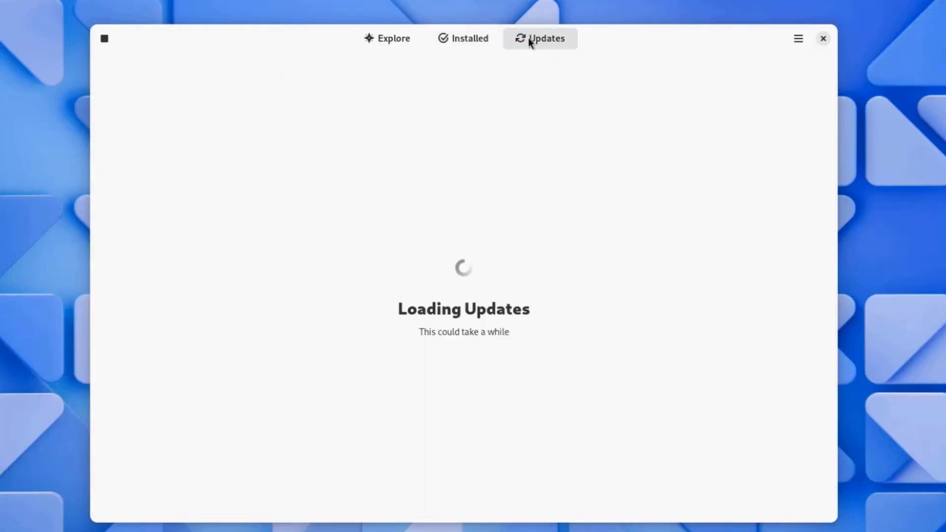
scroll(495, 377, down, 10)
scroll(503, 360, down, 10)
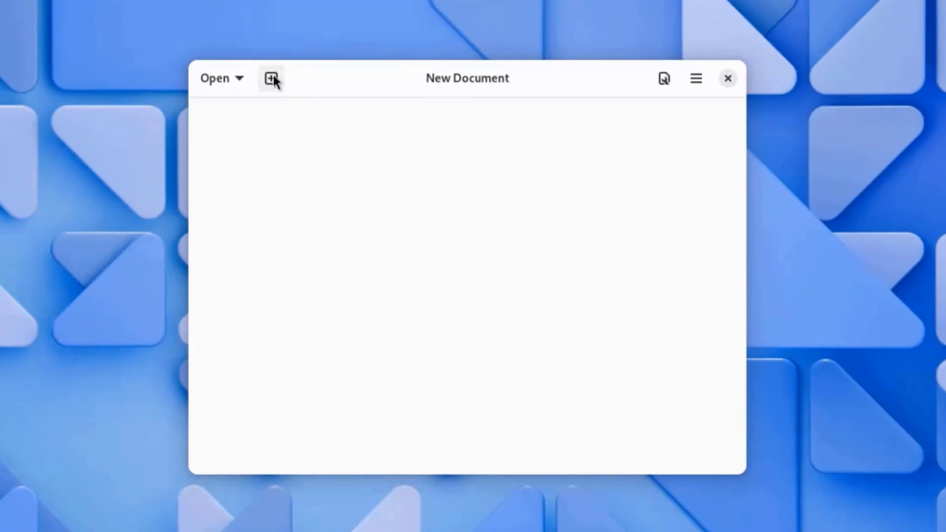
Step: Add two blank document tabs, close them again, then bring up view options and the About page
click(273, 76)
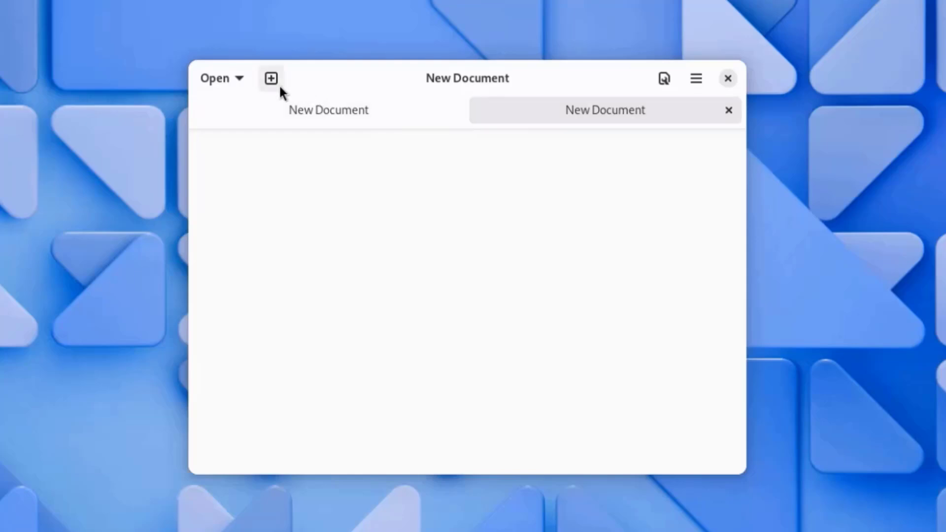
click(279, 85)
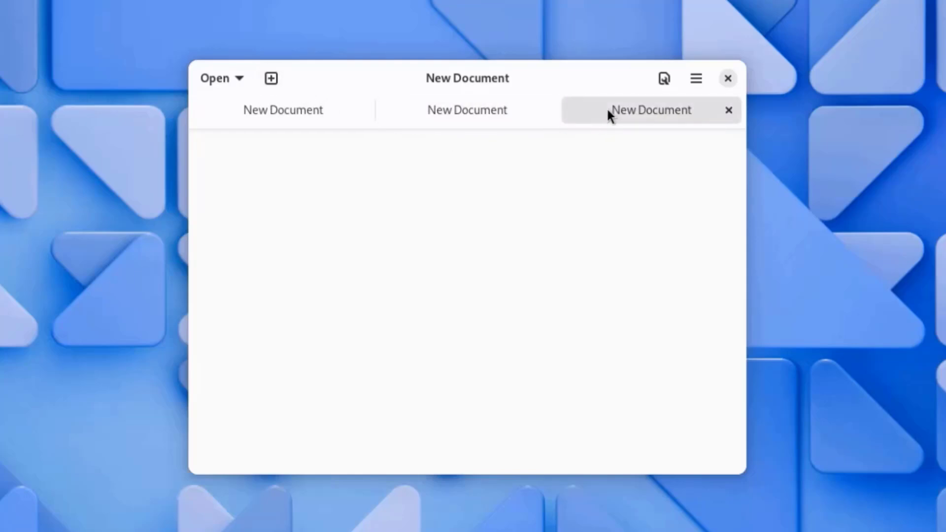
click(512, 116)
click(323, 109)
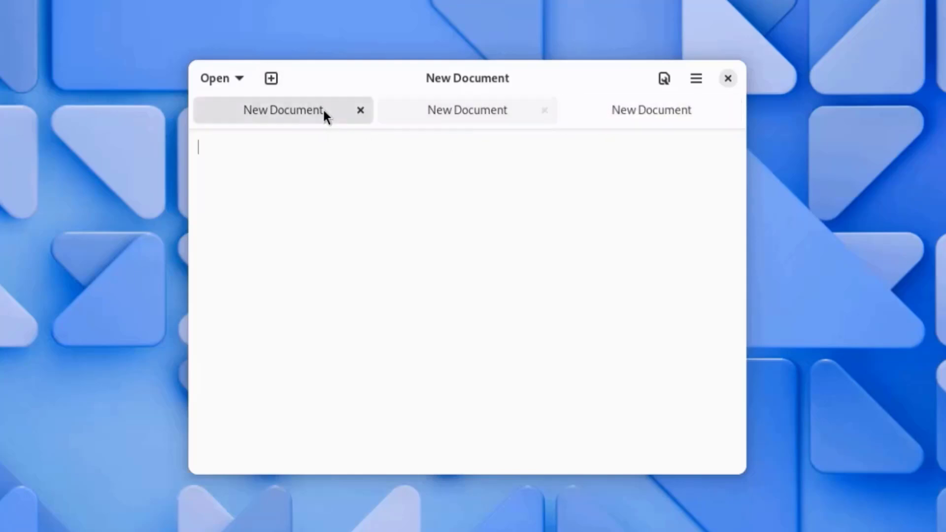
click(359, 110)
click(359, 110)
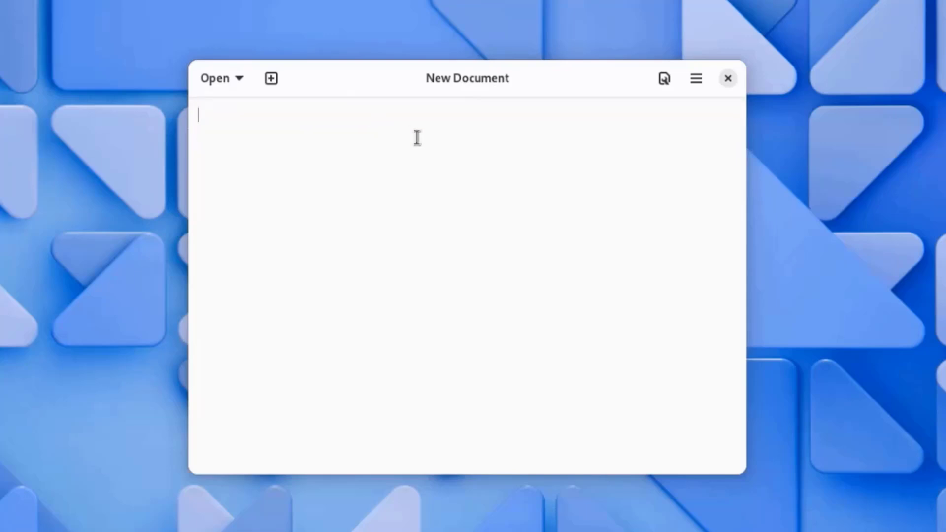
click(665, 79)
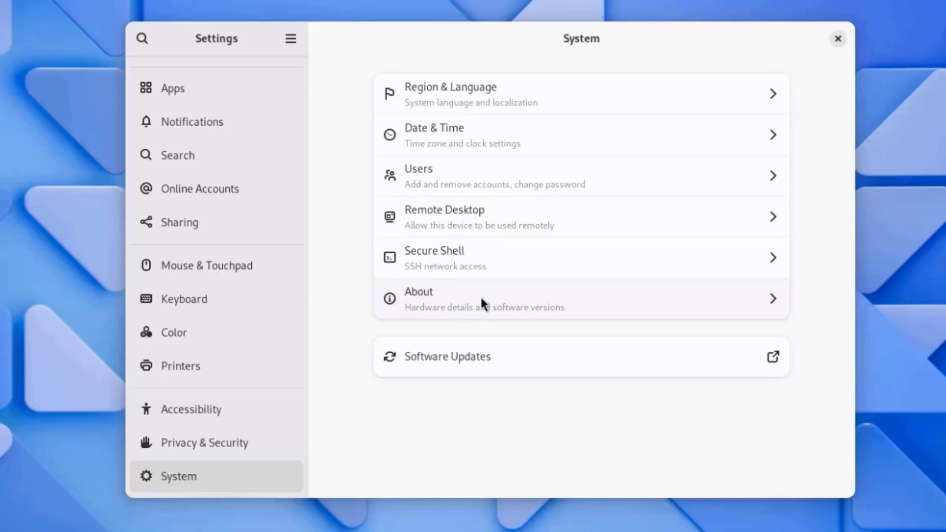
click(481, 302)
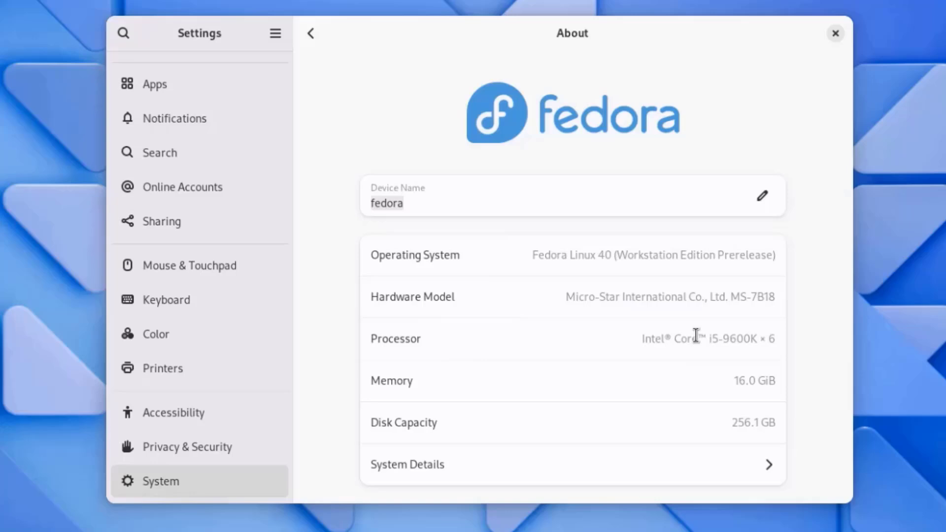
Step: Select the i5-9600K processor text and show System Details listing GNOME 46 and Wayland
drag(747, 339, 643, 339)
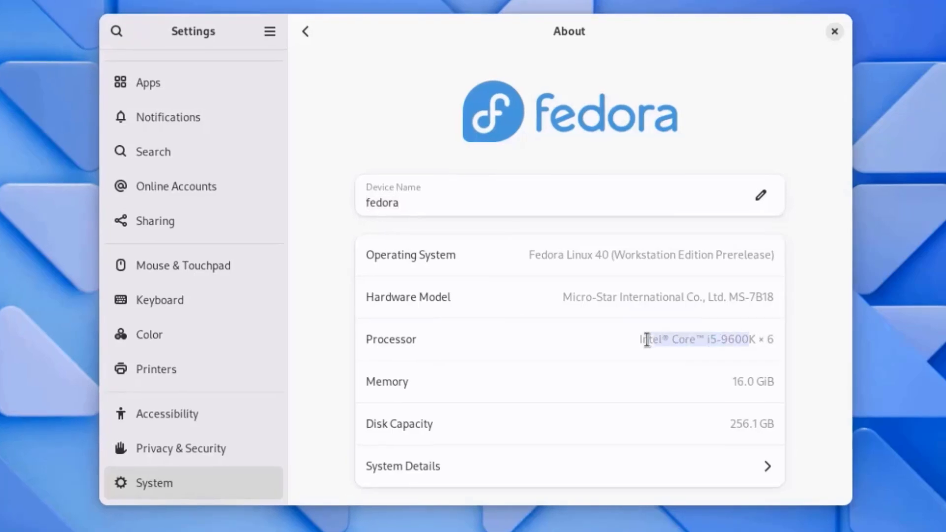
click(452, 460)
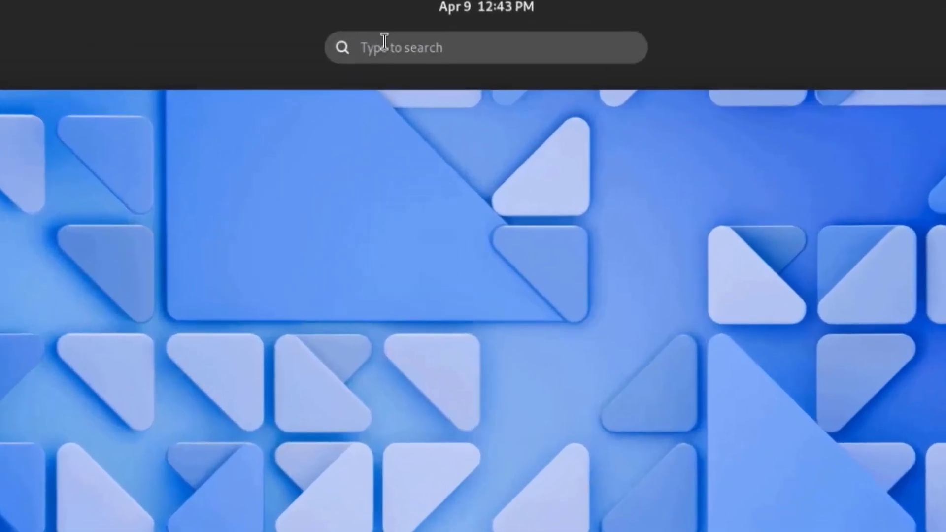
Step: Search the Activities overview for 'home'
click(384, 44)
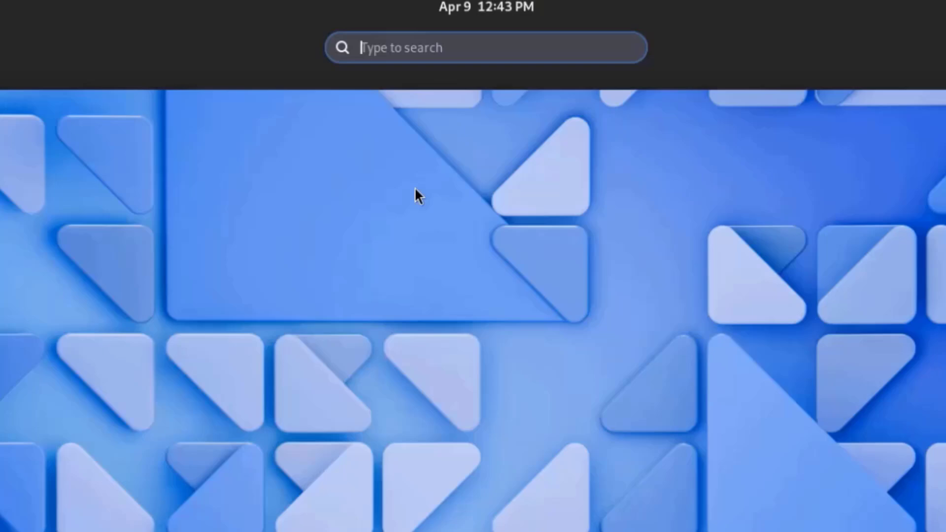
text(home)
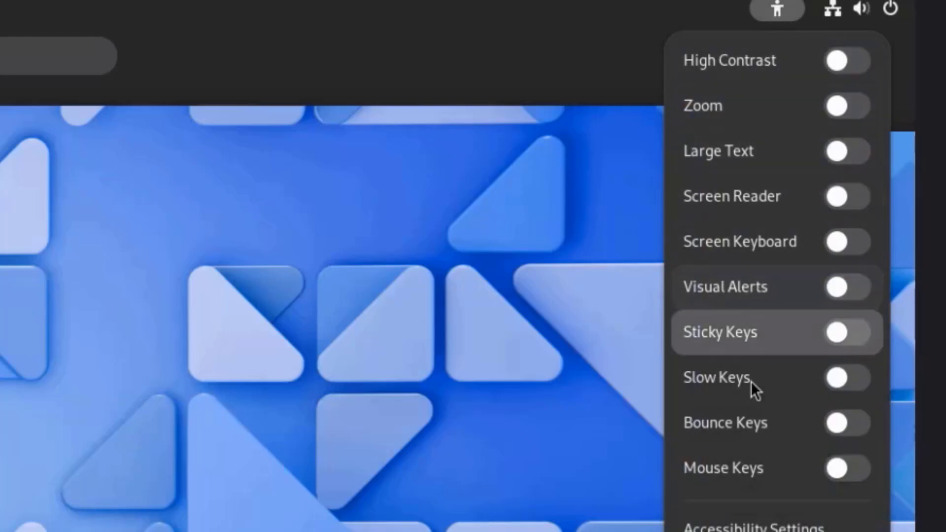
mouse_move(838, 10)
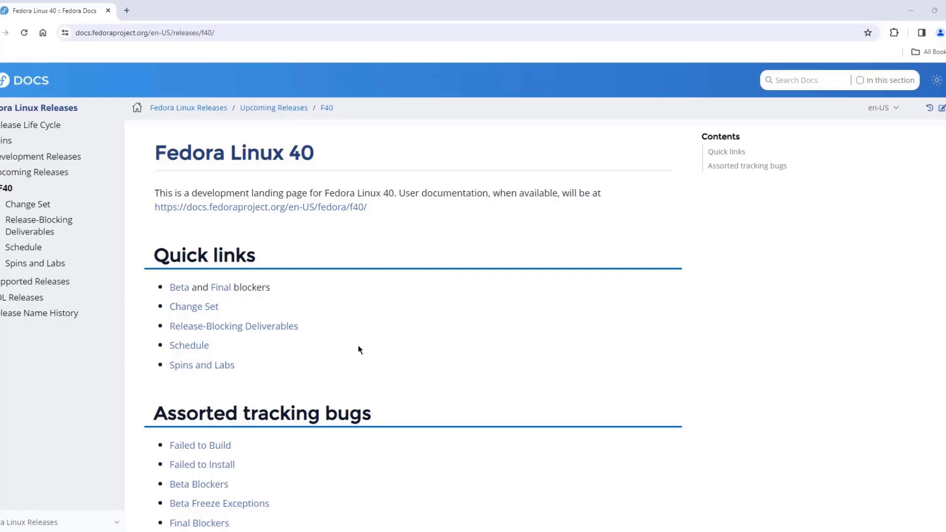
Step: Scroll the Fedora Linux 40 page past its Quick links and Assorted tracking bugs lists, then back up
scroll(353, 279, down, 5)
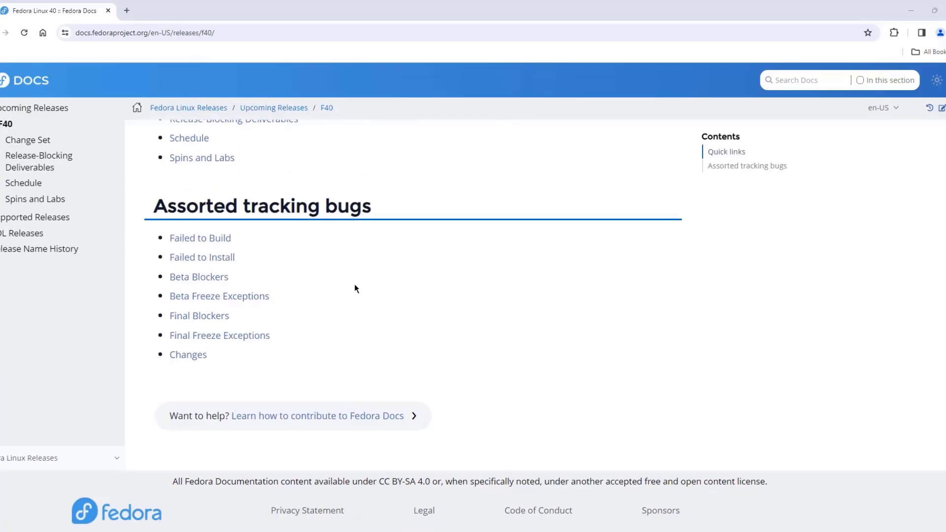
scroll(362, 301, up, 5)
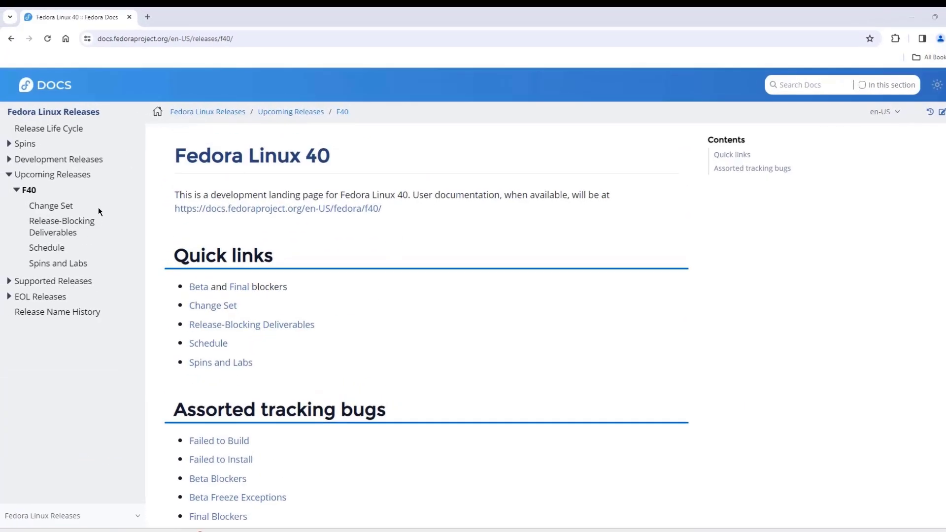